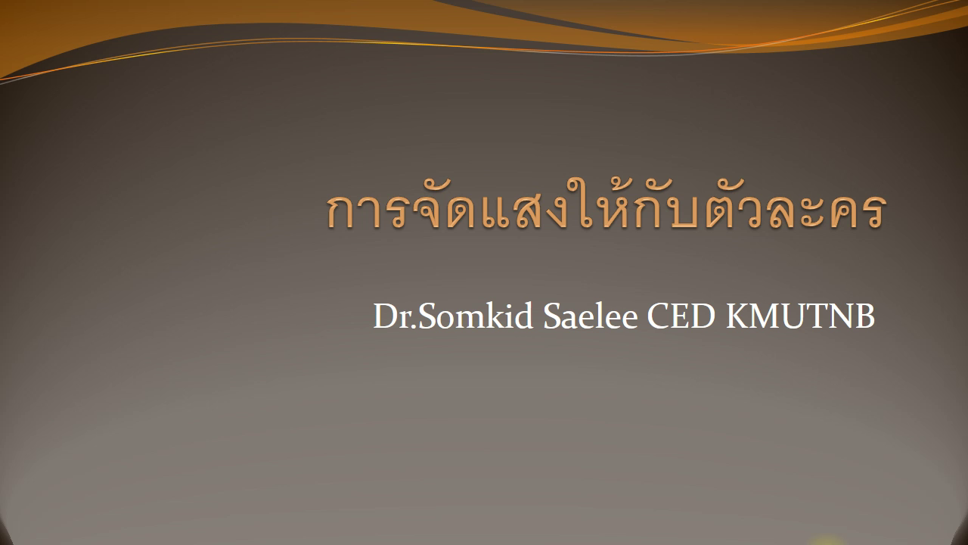
Advance the slideshow from the title slide to '3 Points Lighting' with the annotated photo
click(828, 542)
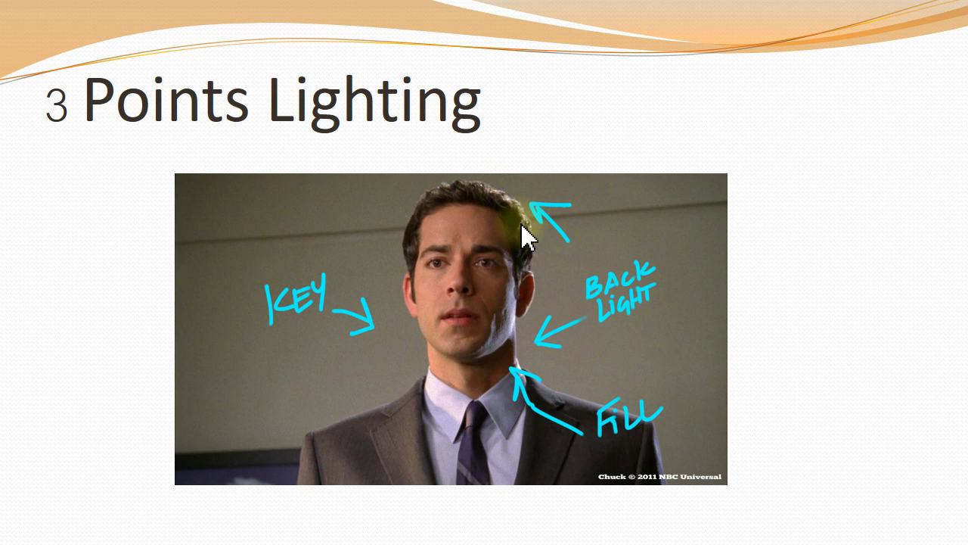
Show the Woody lighting example, then advance to the 'Basic 3 Point Lighting Setup' diagram
key(Right)
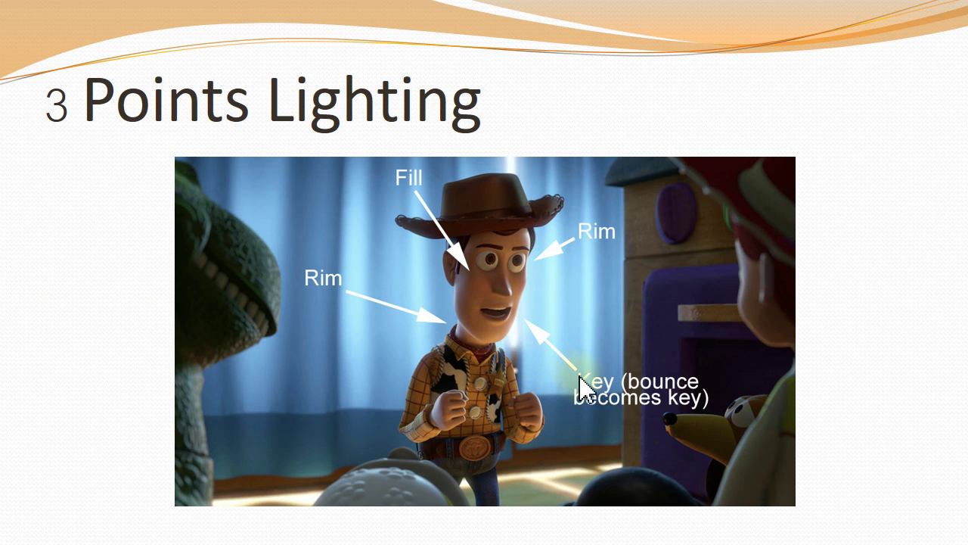
click(515, 315)
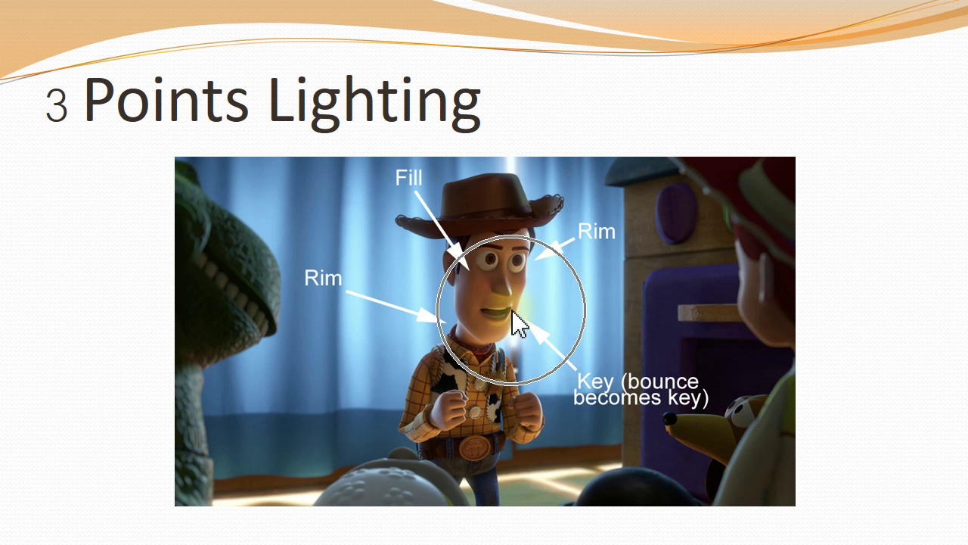
click(515, 298)
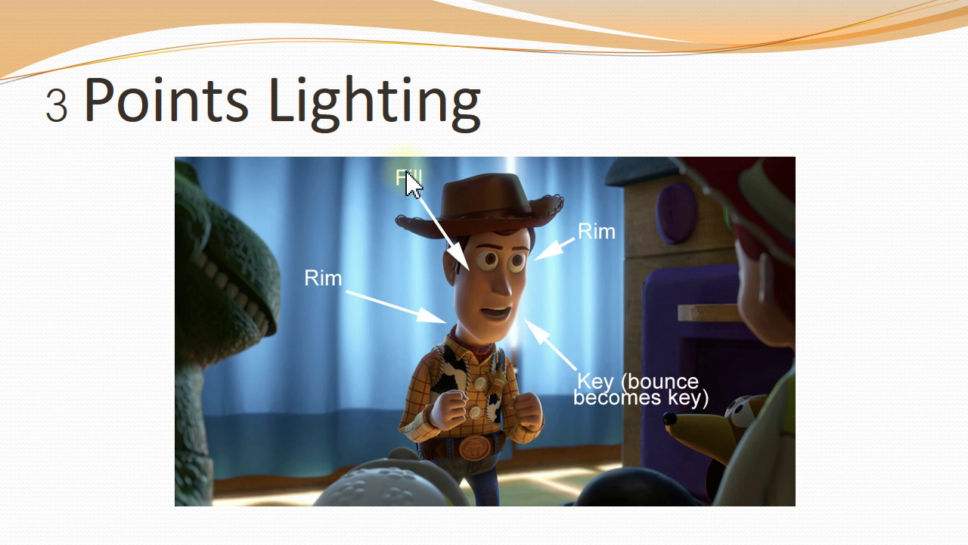
click(461, 263)
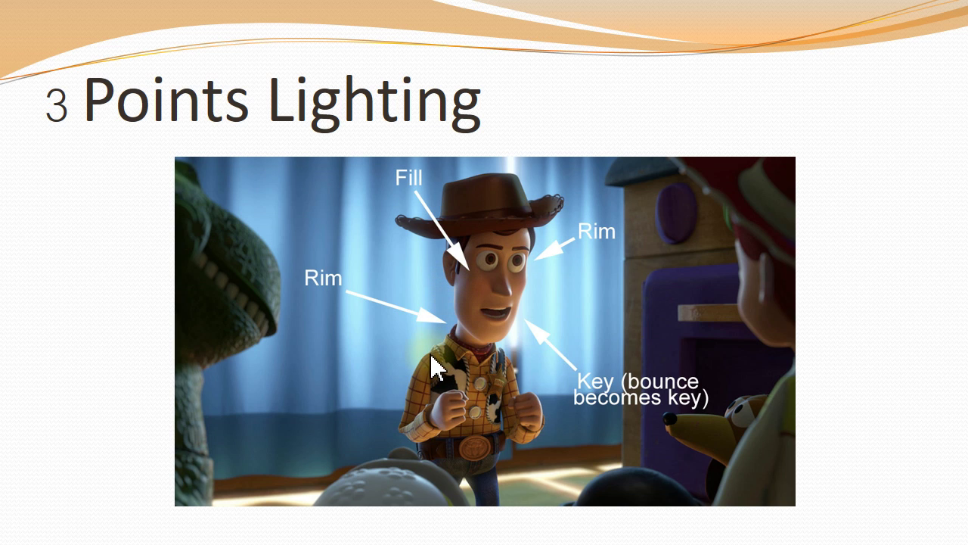
click(436, 410)
click(436, 410)
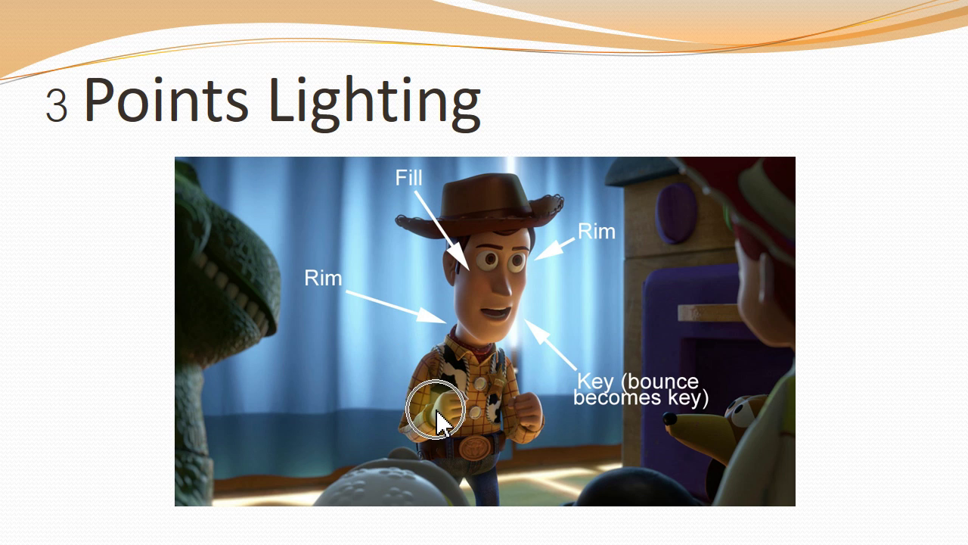
click(689, 410)
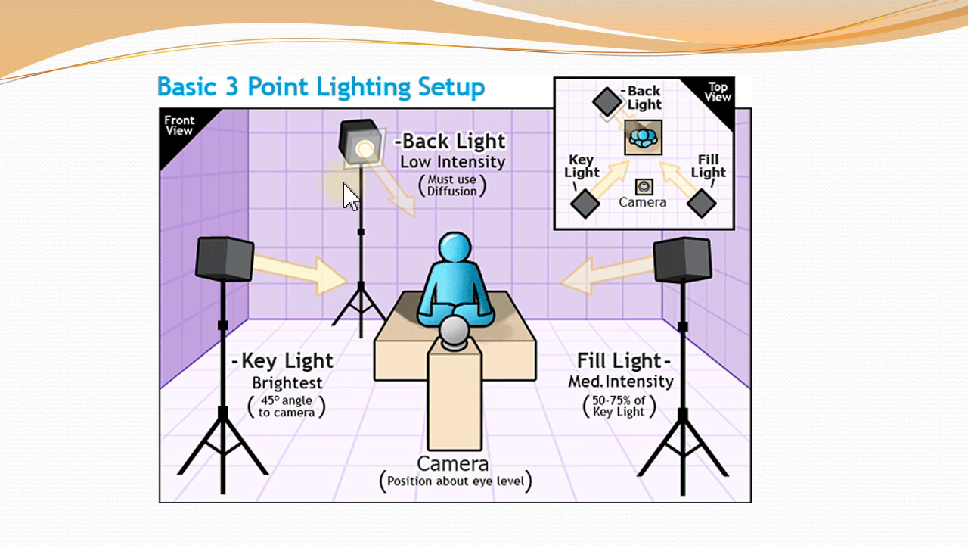
Go over the 3-point setup diagram, then advance to the light types slide (Direct through Mesh)
click(220, 266)
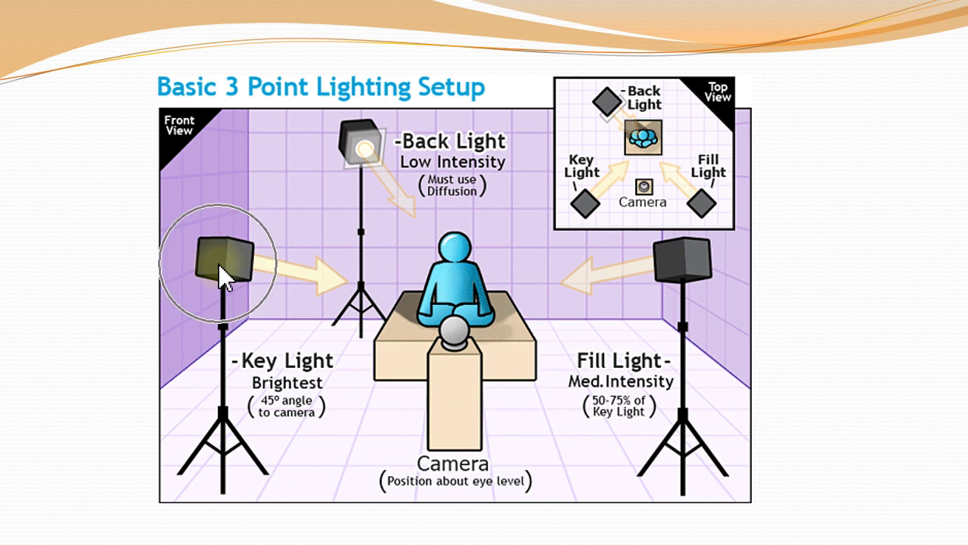
click(440, 264)
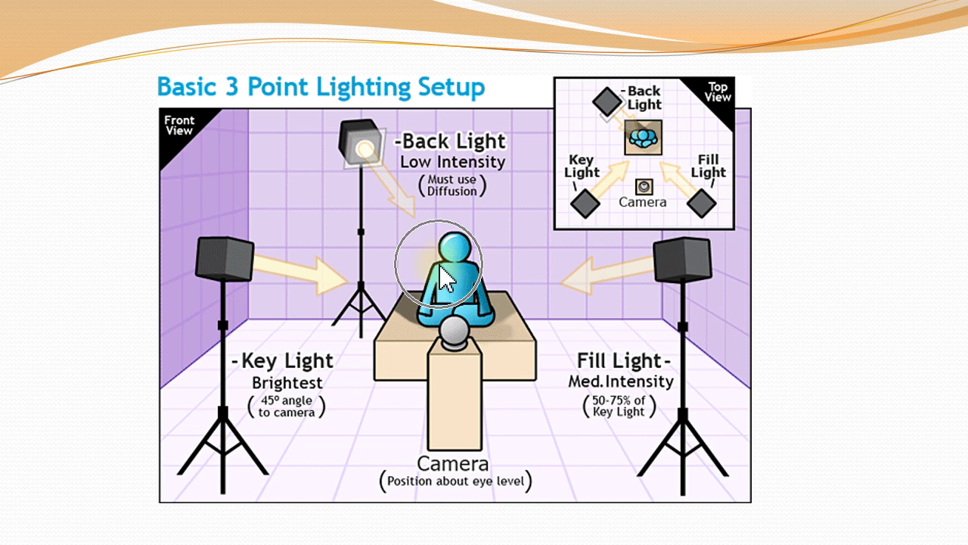
click(688, 255)
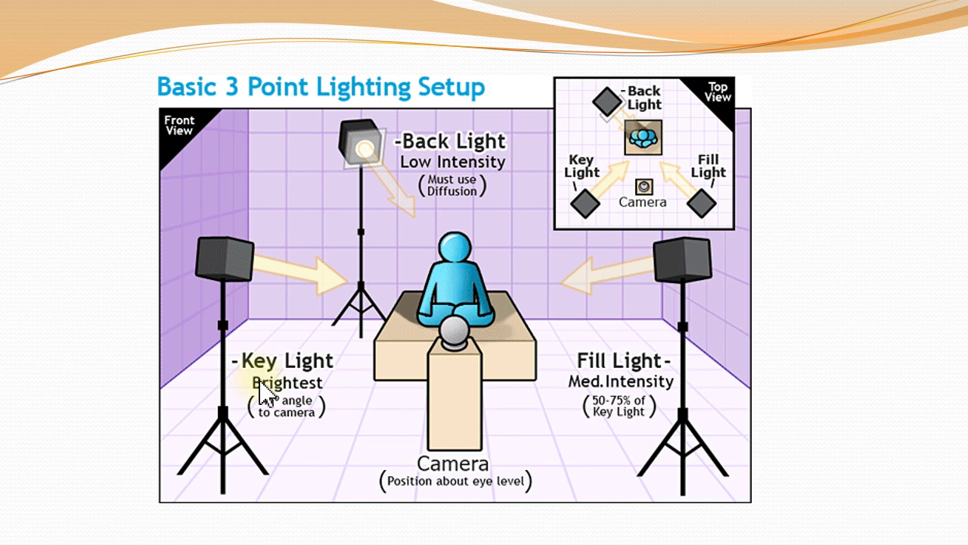
click(453, 344)
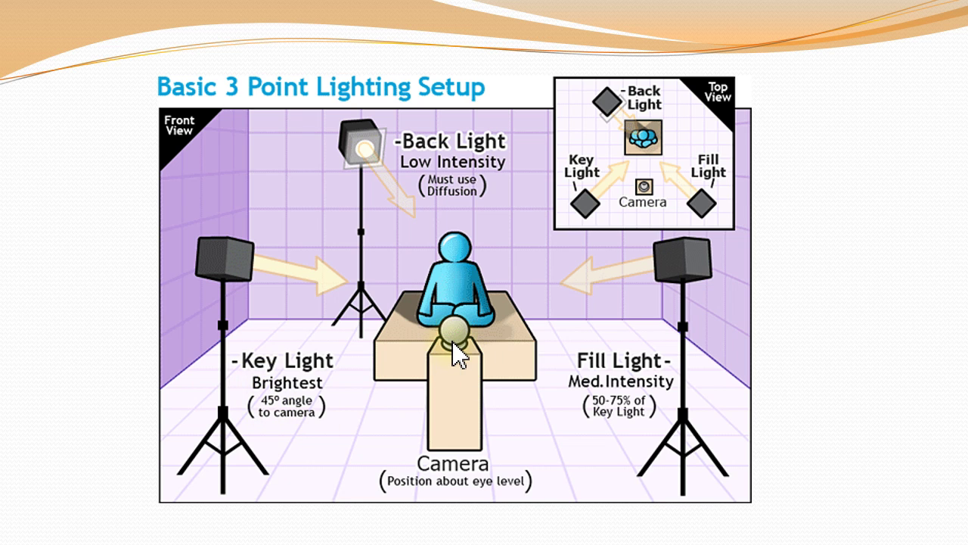
click(641, 190)
click(621, 360)
click(297, 272)
click(637, 269)
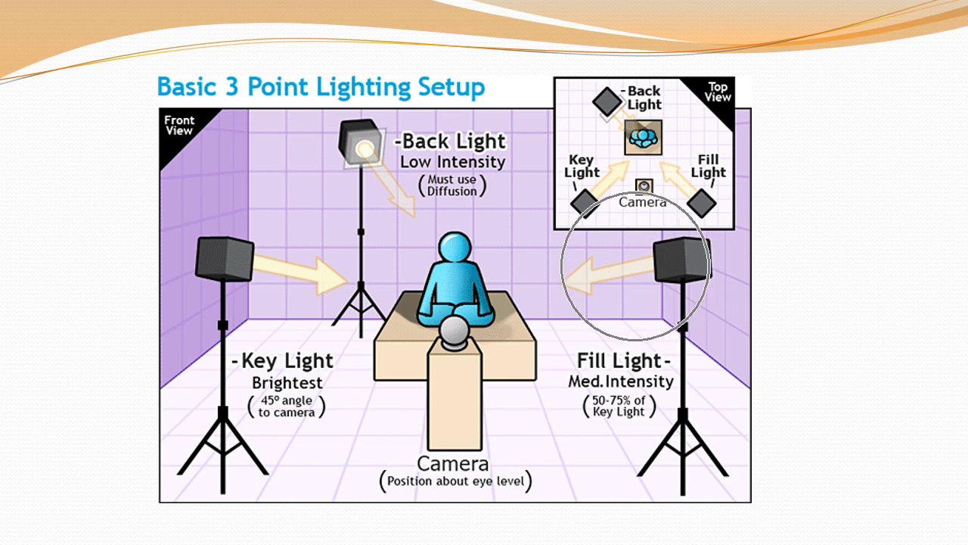
click(367, 164)
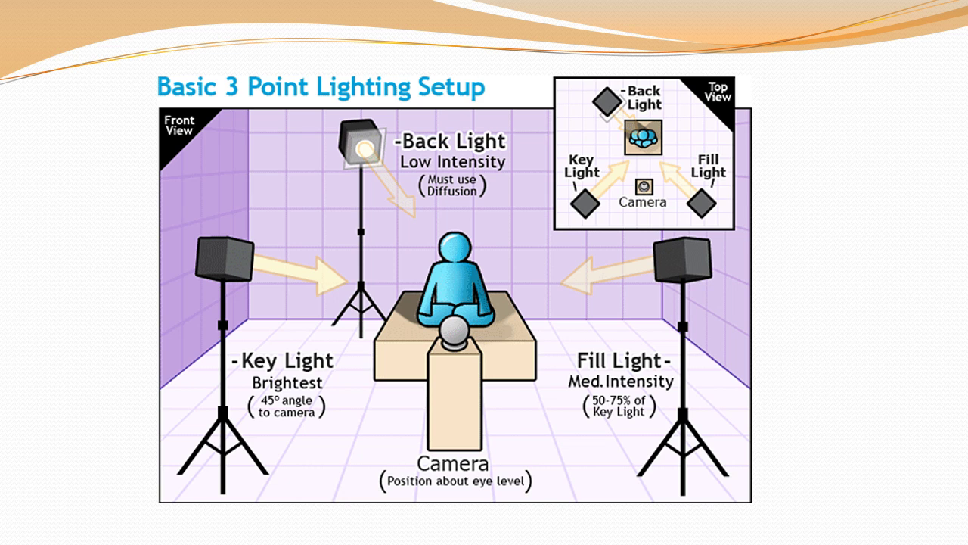
key(Right)
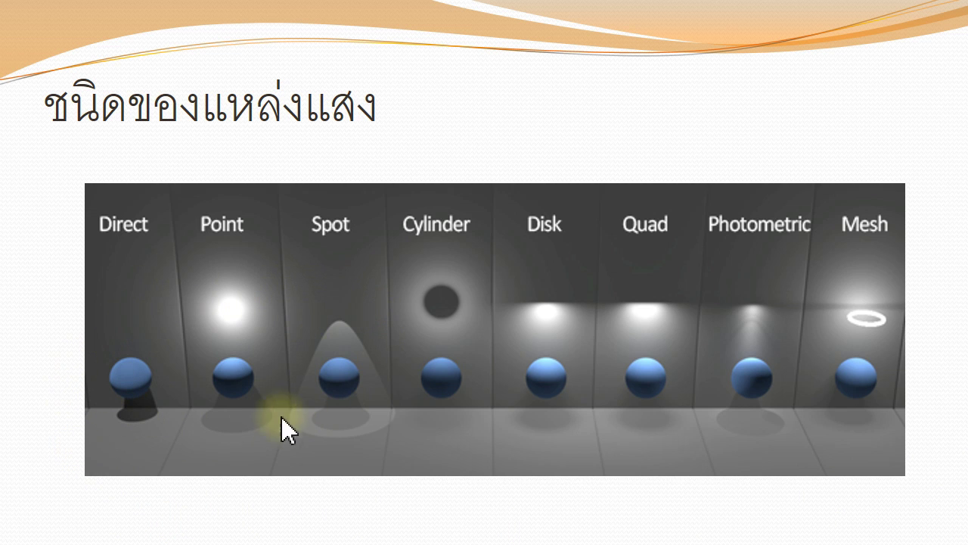
Go over the light-source comparison on blue spheres, then advance toward '3 Points Lighting for Many People'
click(217, 236)
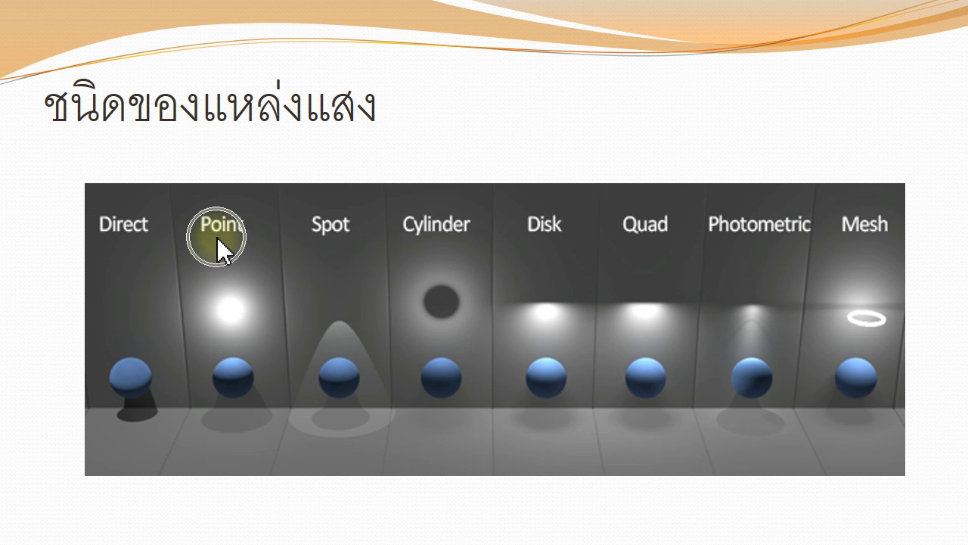
click(216, 236)
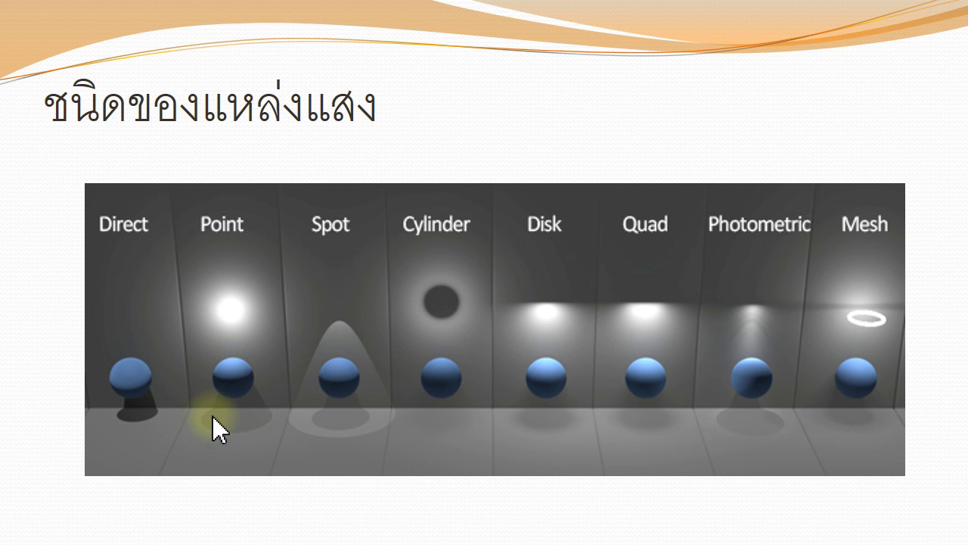
click(232, 313)
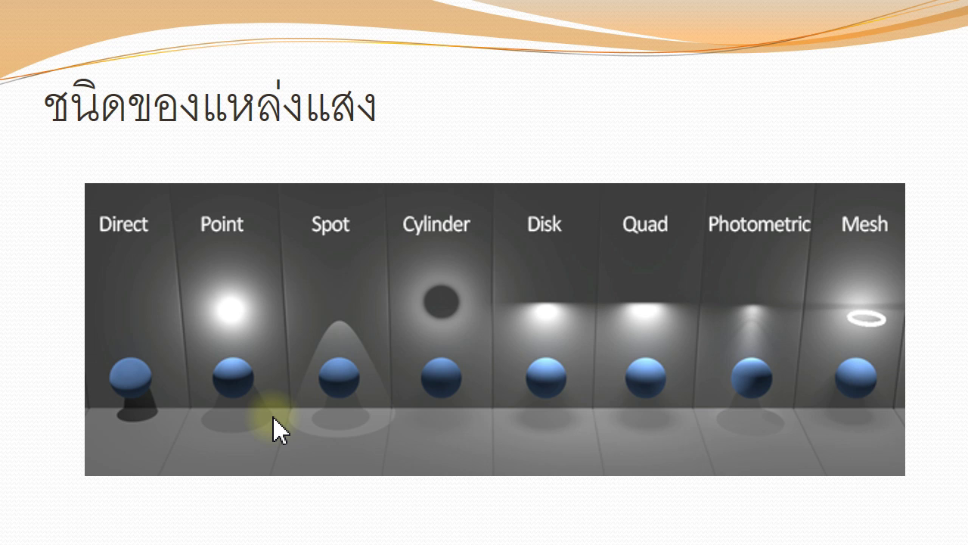
click(273, 417)
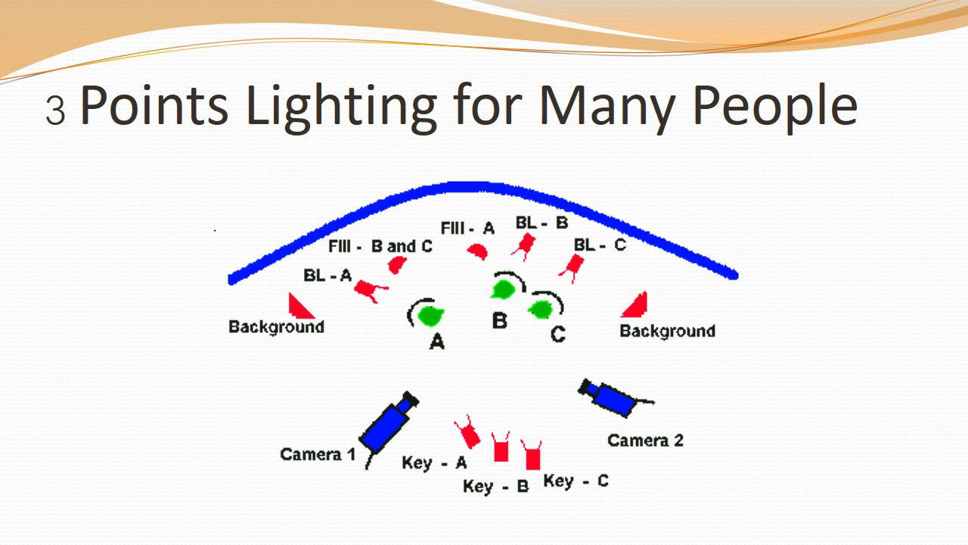
Leave the PowerPoint slideshow and bring up the Maya scene with the cartoon girl model
click(434, 319)
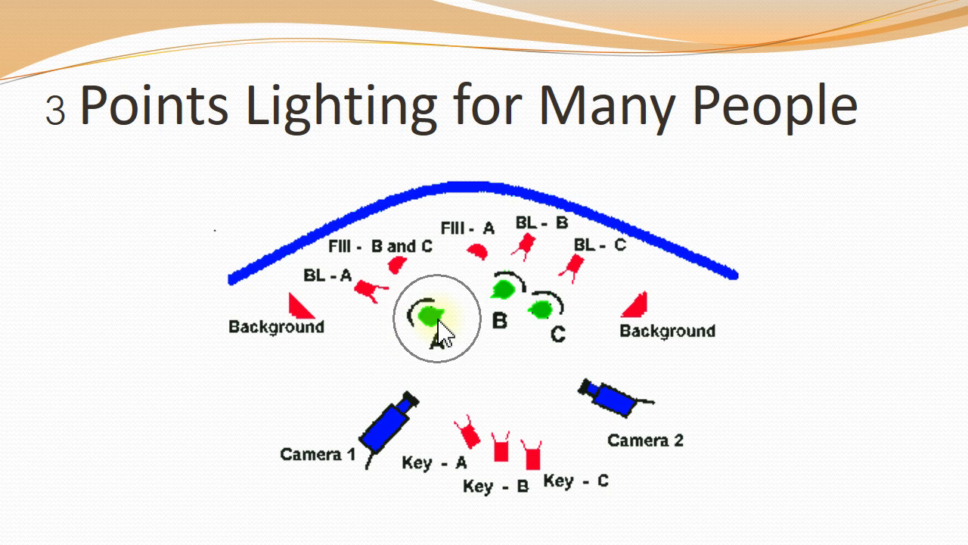
click(469, 439)
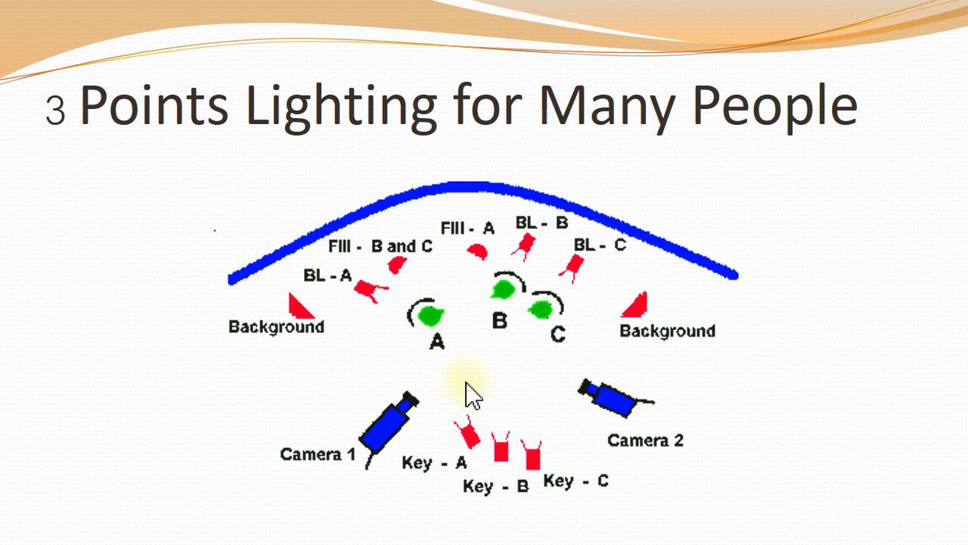
click(467, 435)
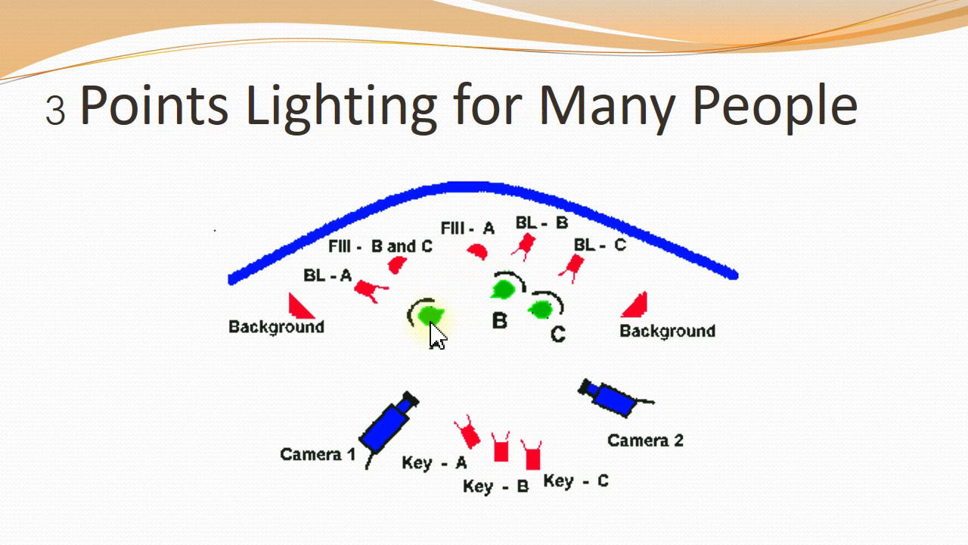
click(361, 293)
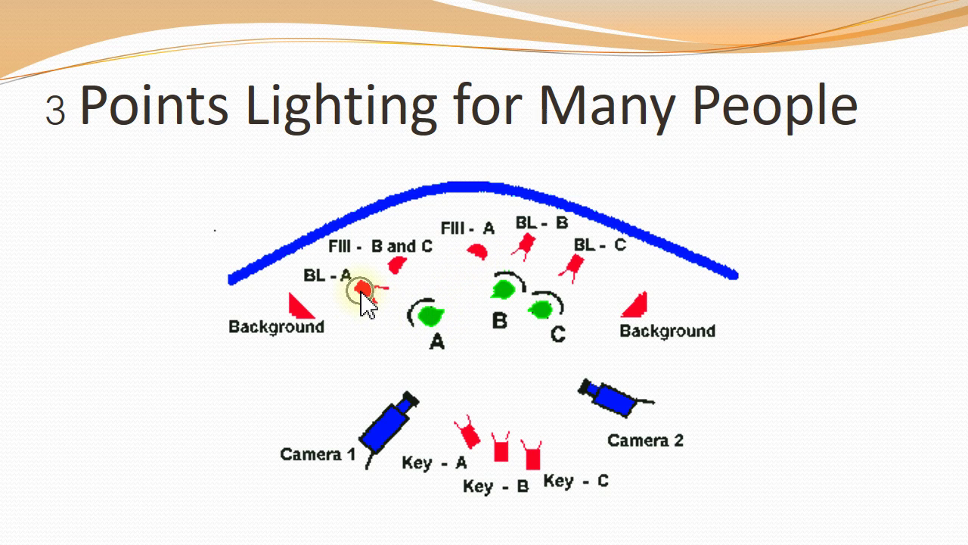
click(361, 293)
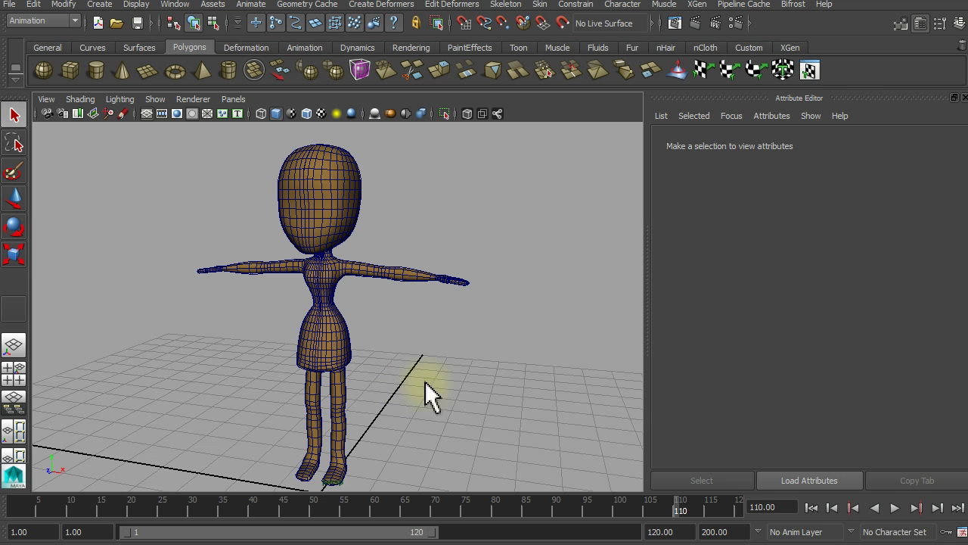
Close the Attribute Editor and frame the whole girl in a maximised, zoomed-out side view
click(964, 98)
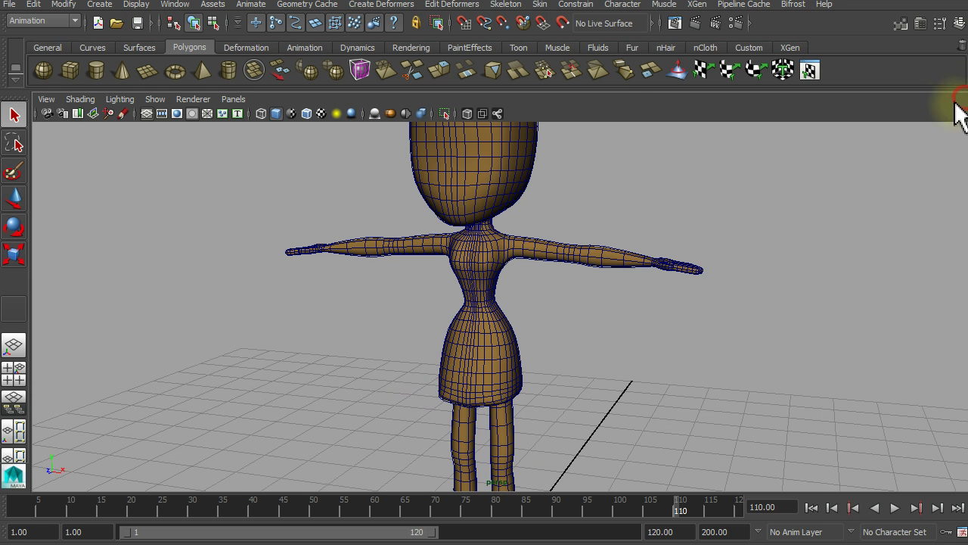
scroll(517, 280, down, 4)
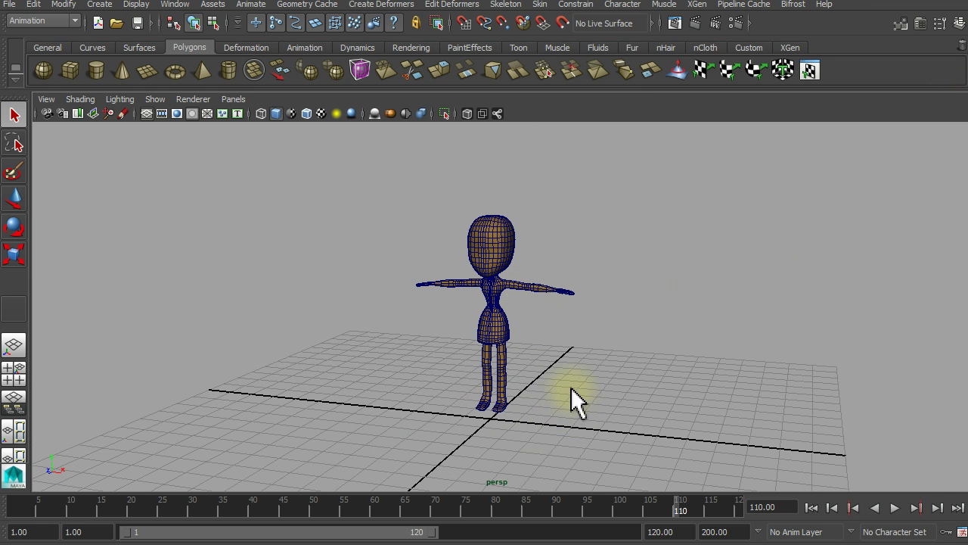
alt+drag(568, 404, 477, 413)
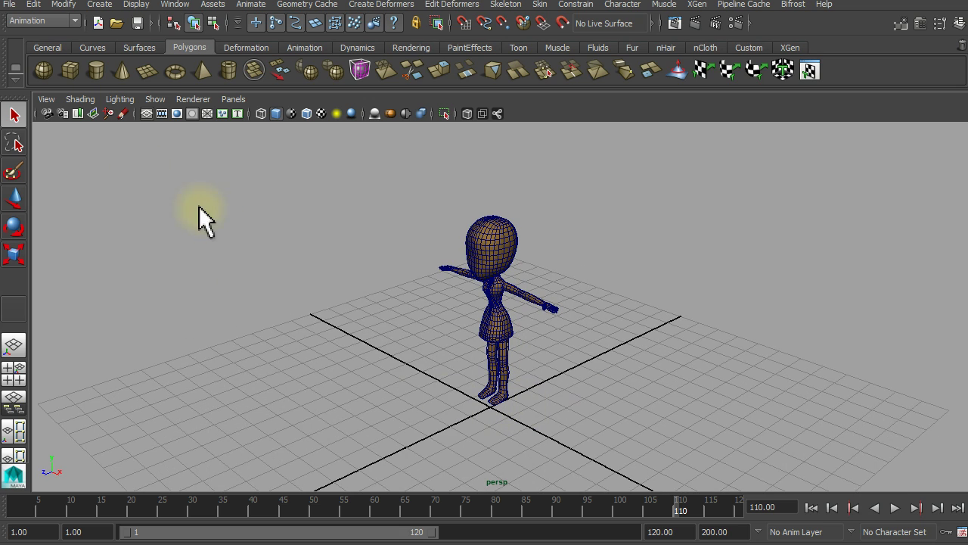
key(space)
key(space)
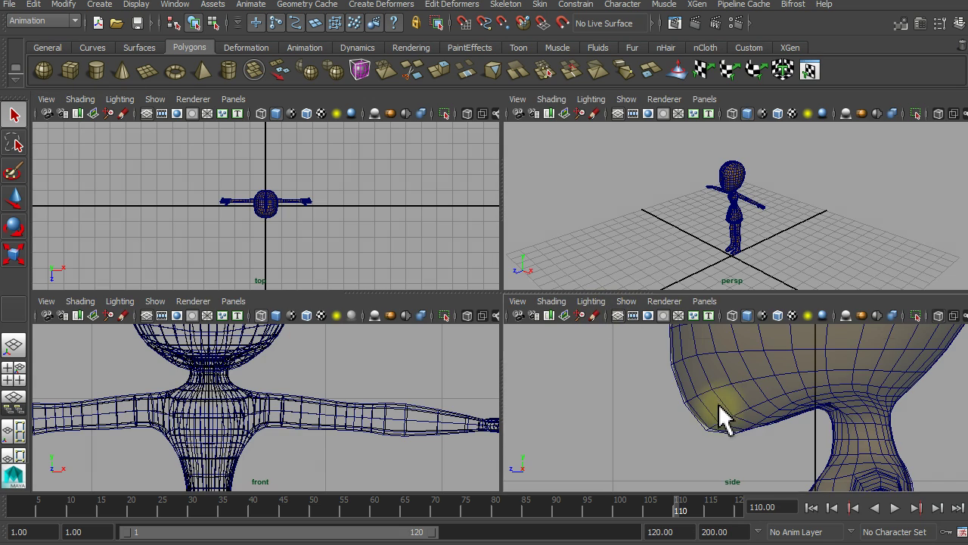
scroll(649, 382, down, 2)
scroll(625, 388, down, 2)
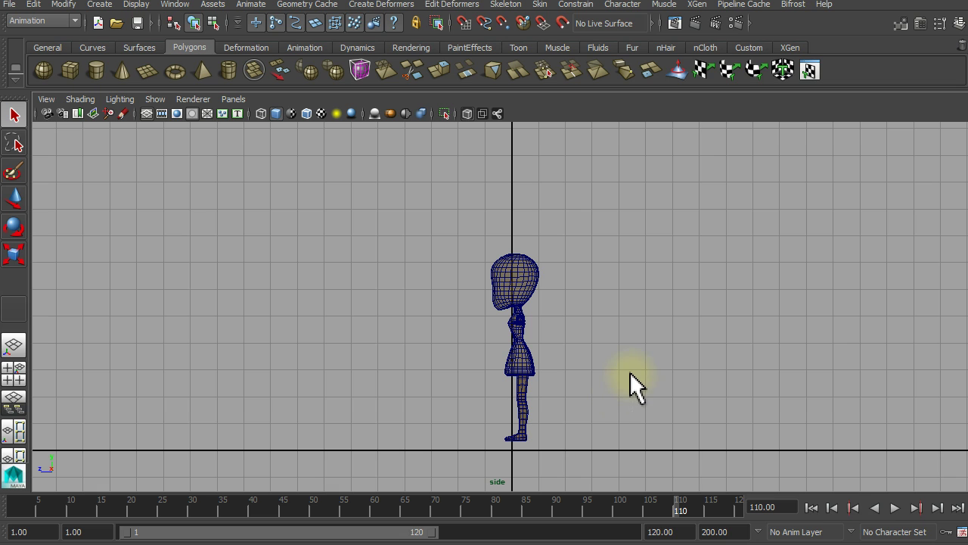
Draw a nine-point EP curve along the floor under the girl, sweeping up into a tall wall
click(92, 47)
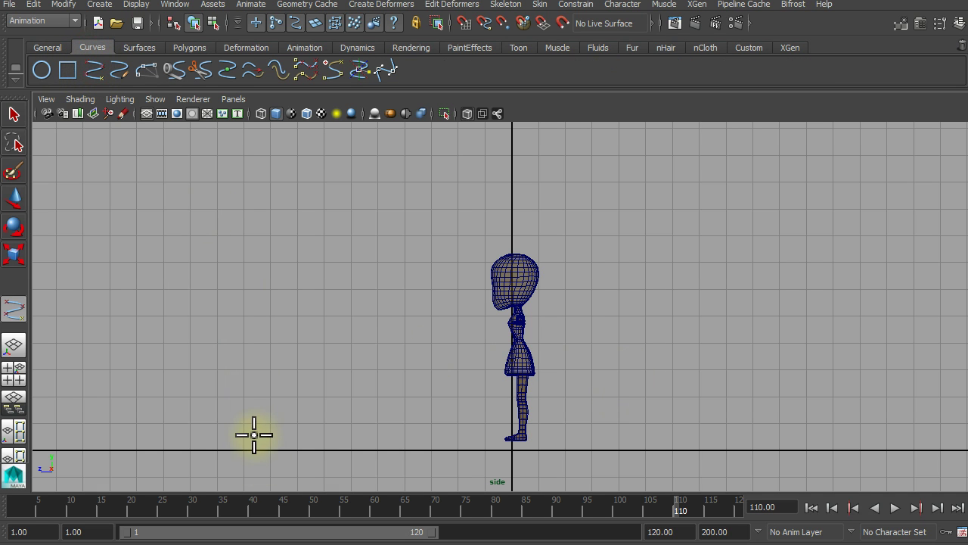
click(232, 447)
click(385, 447)
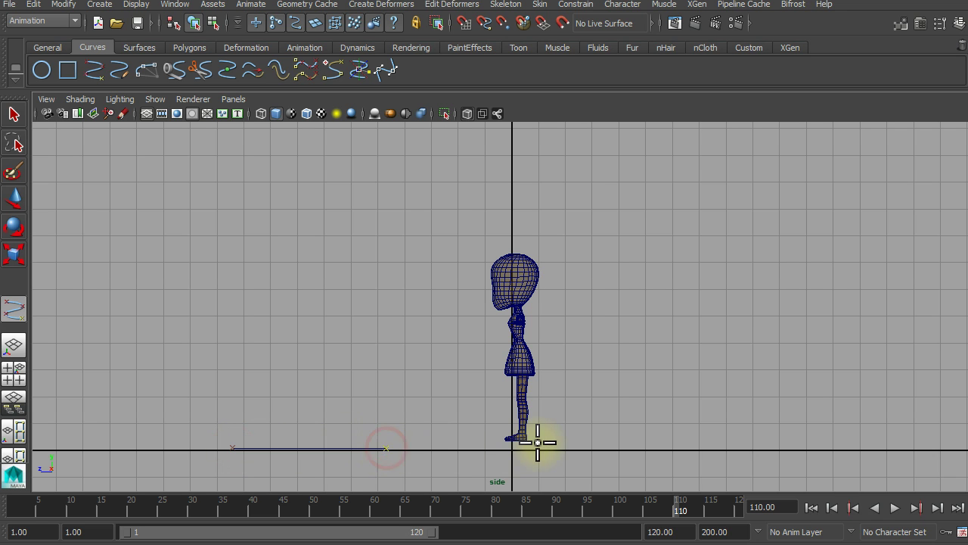
click(538, 443)
click(708, 443)
click(789, 444)
click(817, 410)
click(838, 314)
click(842, 180)
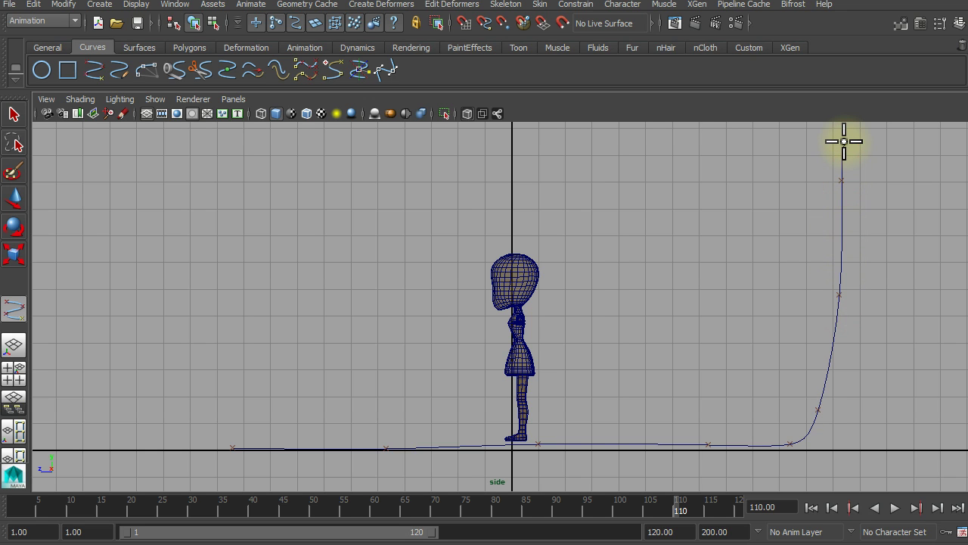
click(844, 140)
key(Return)
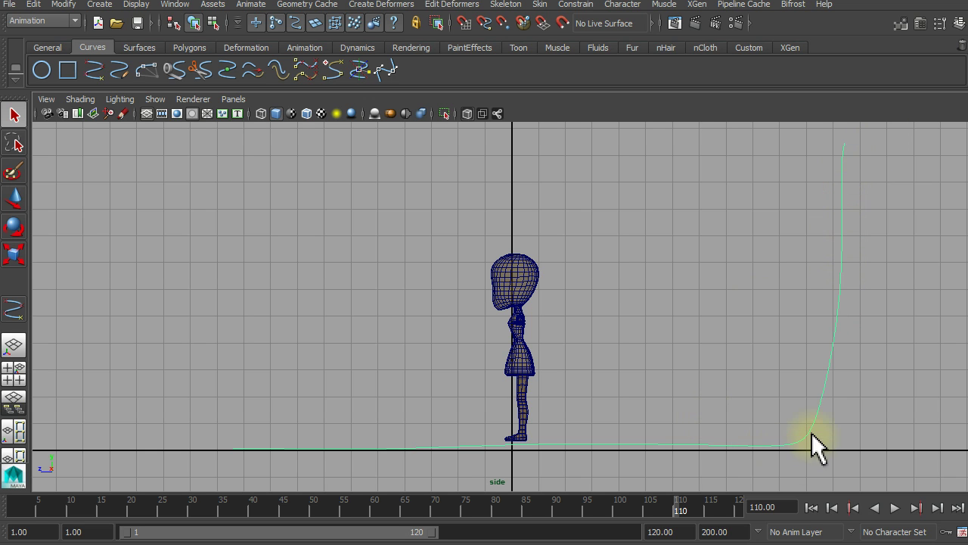
Pull the control vertex near the corner leftward to widen and smooth the floor-to-wall bend
right_drag(798, 442, 743, 442)
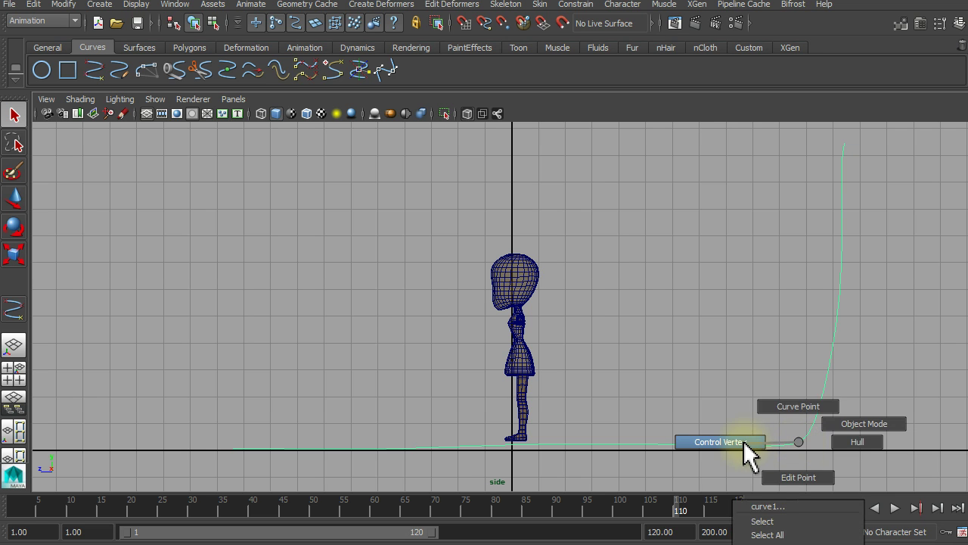
drag(789, 438, 803, 458)
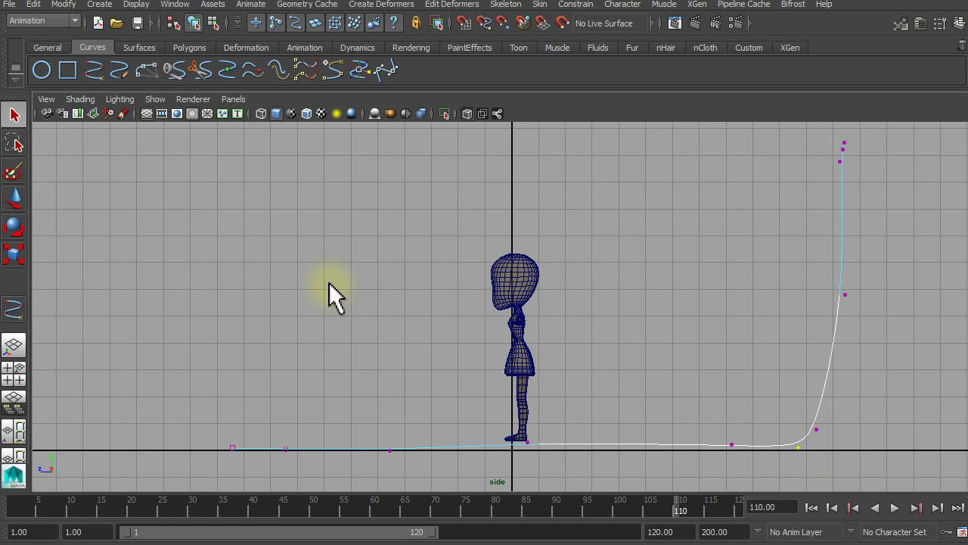
click(15, 199)
mouse_move(836, 443)
mouse_down()
mouse_move(845, 431)
mouse_move(777, 471)
mouse_up()
click(884, 348)
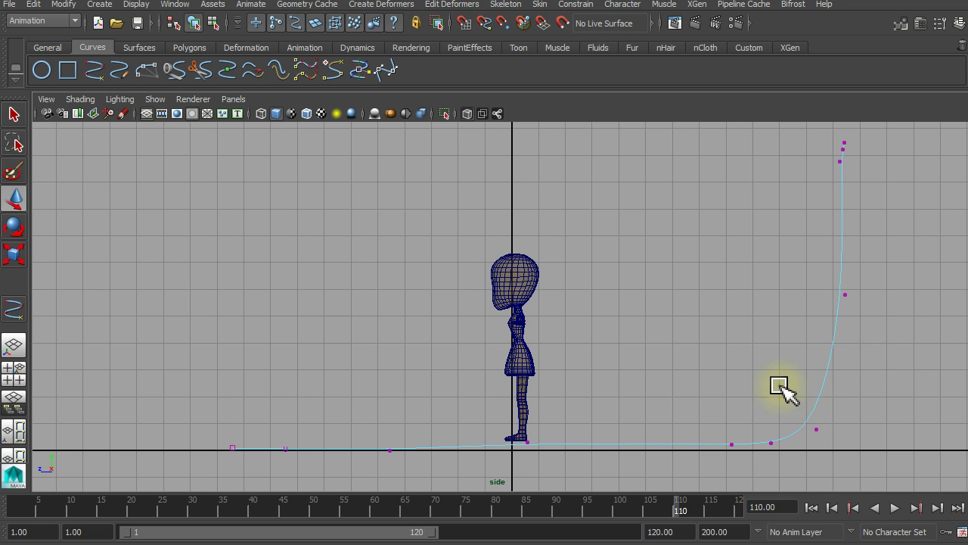
right_drag(819, 390, 866, 368)
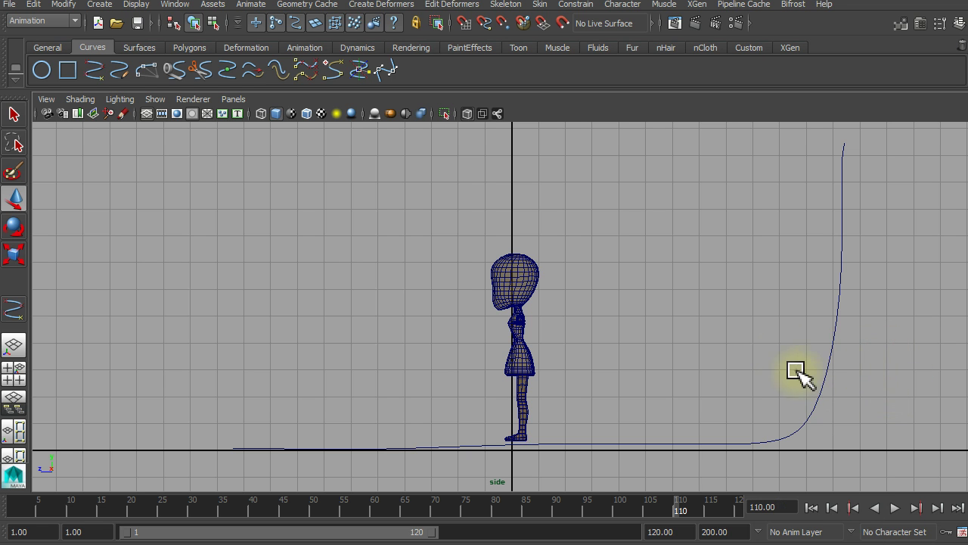
key(space)
key(space)
Move the backdrop curve to one side of the girl, duplicate it to her other side, and select both
click(577, 238)
mouse_move(553, 379)
mouse_down()
mouse_move(464, 349)
mouse_move(421, 368)
mouse_up()
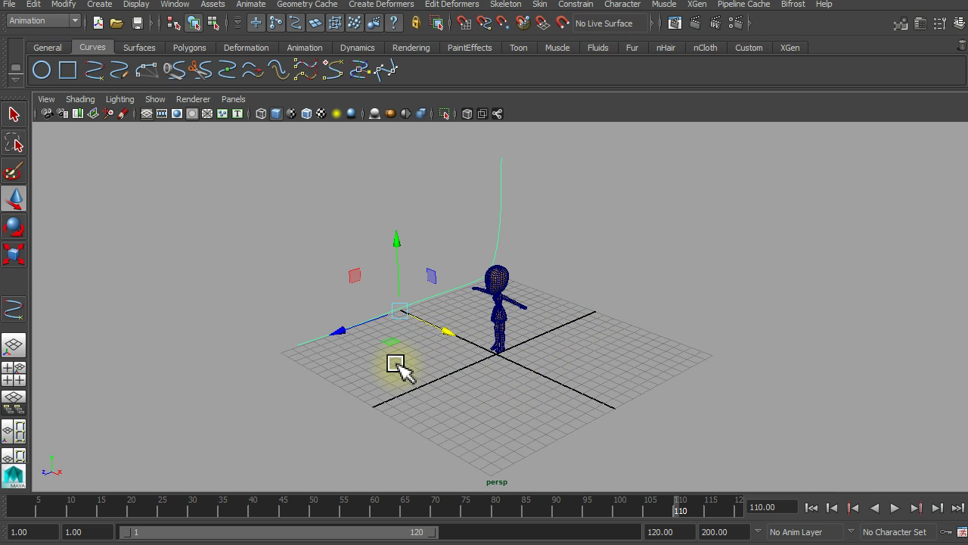
key(ctrl+d)
drag(453, 340, 688, 450)
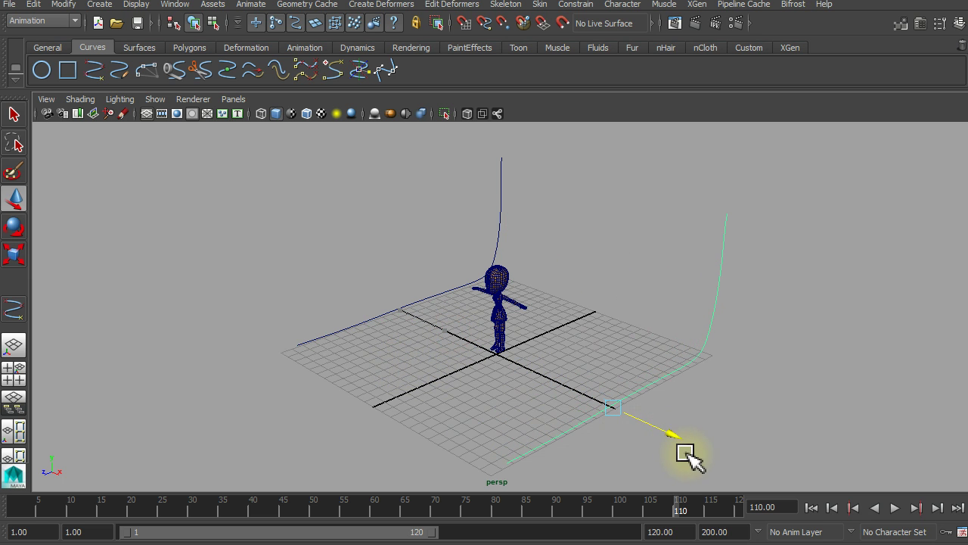
shift+click(500, 198)
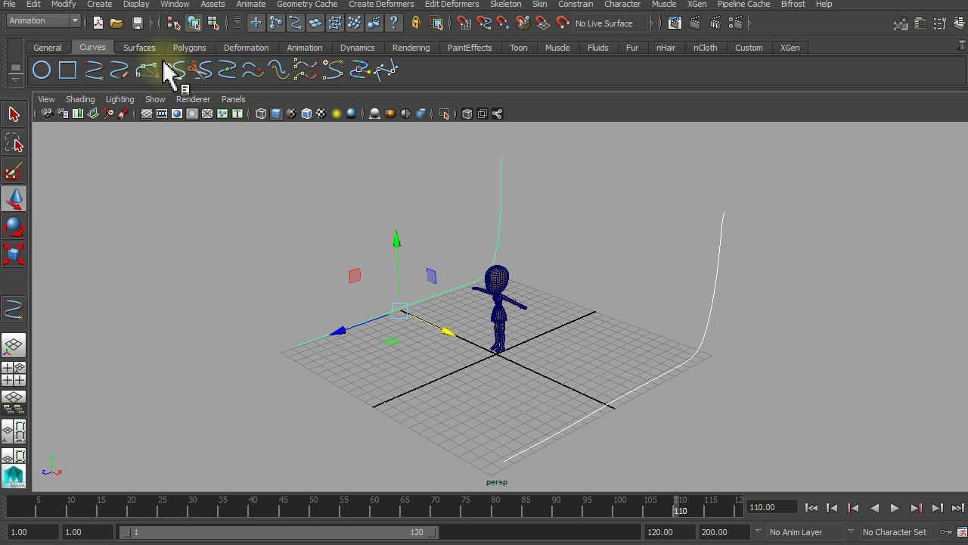
click(142, 47)
Loft loftedSurface1 between the two curves, then orbit to face the backdrop and select it
click(227, 70)
click(724, 406)
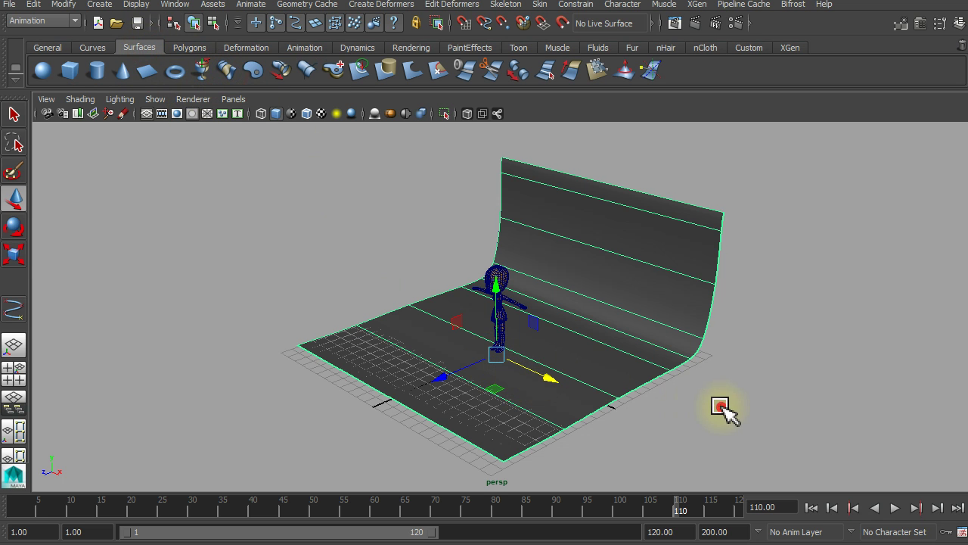
scroll(558, 380, up, 3)
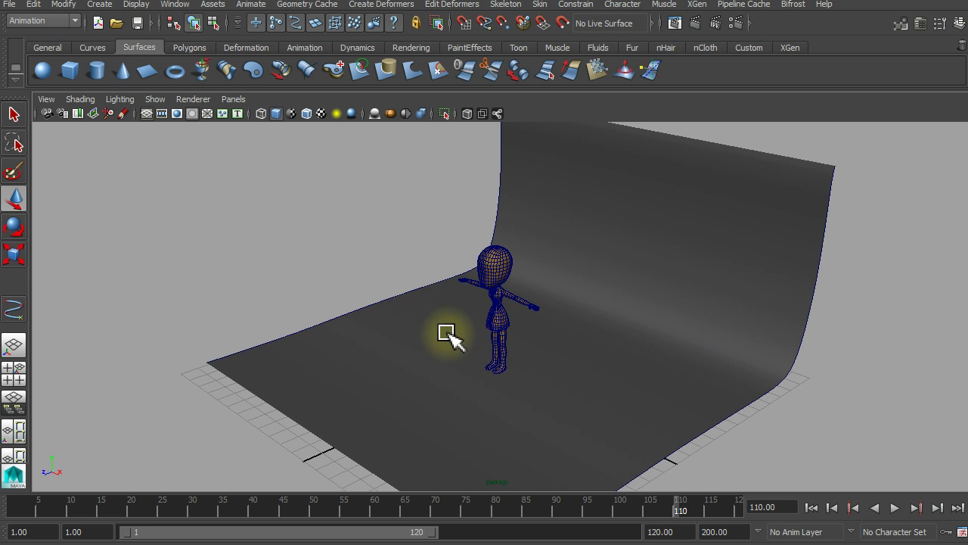
mouse_move(454, 336)
alt+mouse_down()
mouse_move(644, 307)
mouse_move(657, 290)
mouse_move(471, 320)
mouse_move(512, 303)
mouse_move(530, 324)
mouse_move(510, 320)
mouse_move(522, 290)
mouse_move(515, 301)
alt+mouse_up()
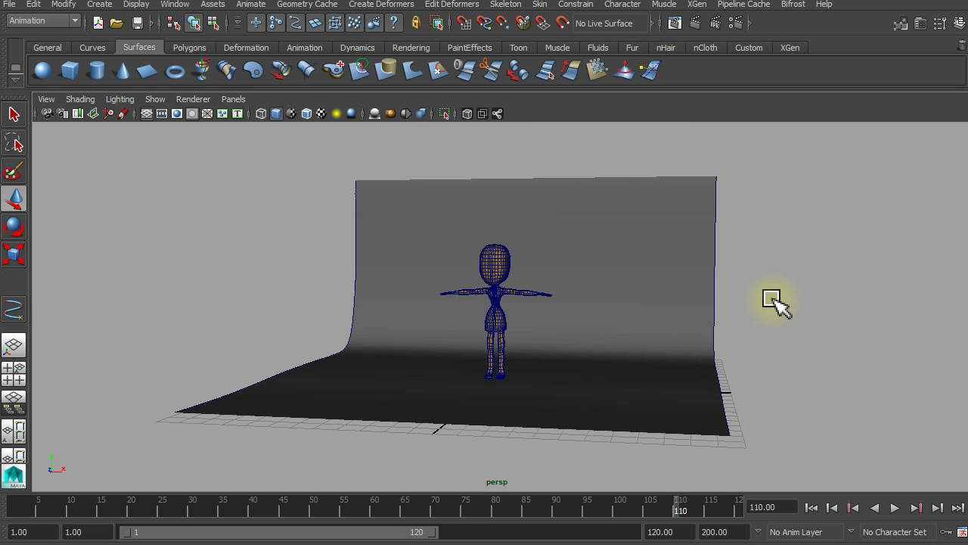
drag(778, 298, 685, 261)
right_drag(649, 256, 658, 534)
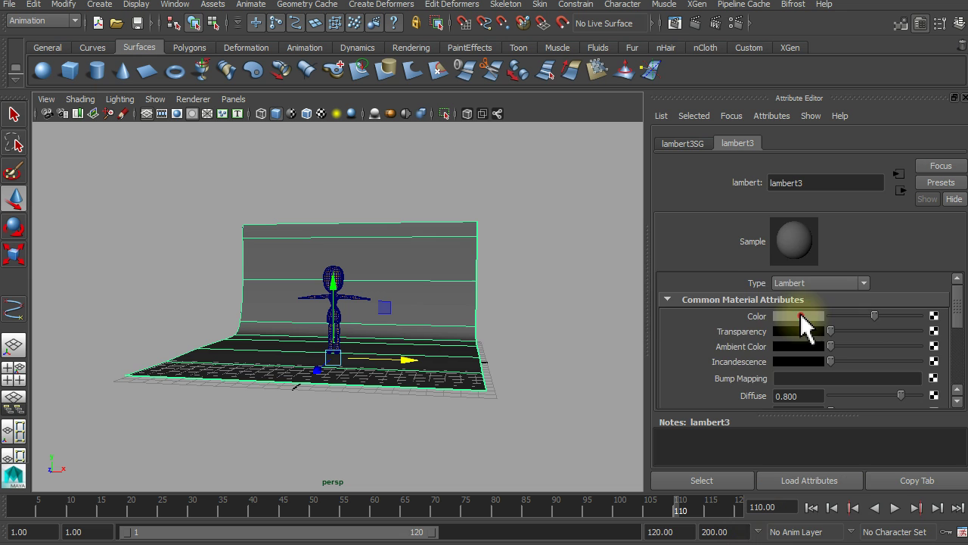
Assign the backdrop a new Lambert material, lighten its colour and set Diffuse to 0.521
click(800, 314)
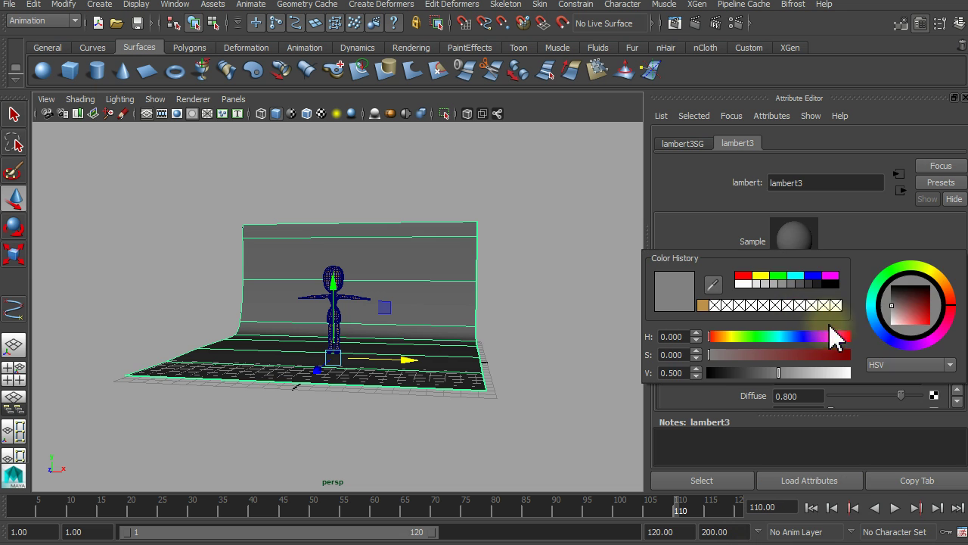
drag(900, 326, 822, 399)
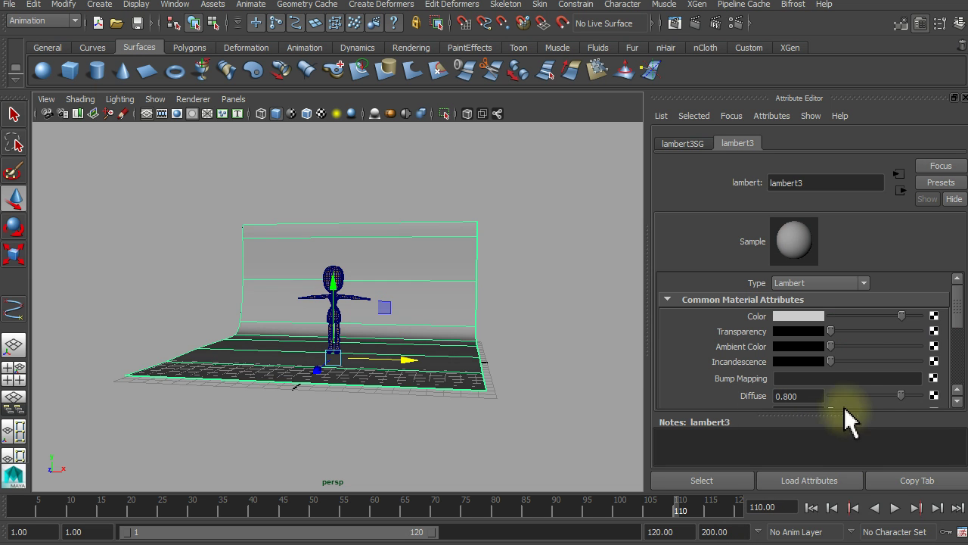
scroll(860, 352, down, 3)
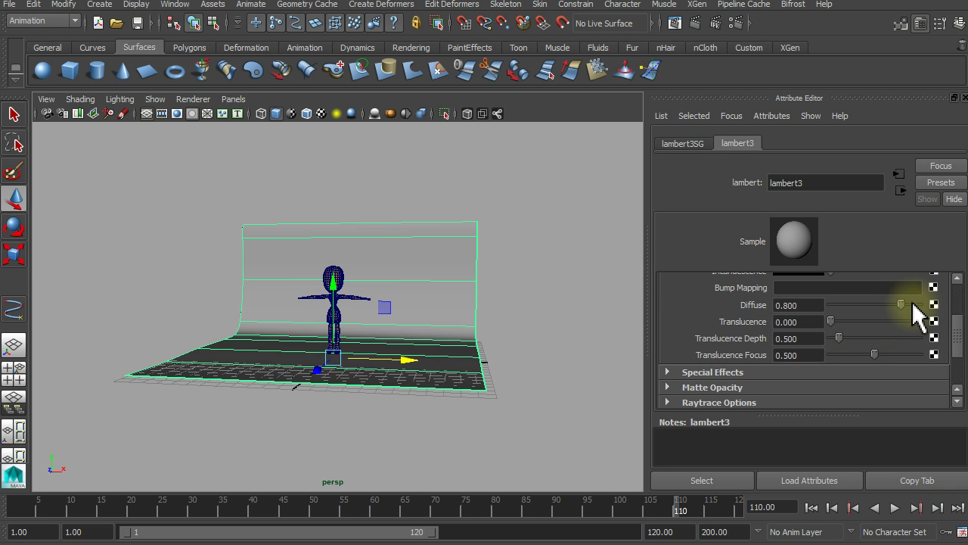
mouse_move(901, 300)
mouse_down()
mouse_move(879, 307)
mouse_move(879, 317)
mouse_move(875, 309)
mouse_up()
Raise the material's Ambient Color slightly, then deselect everything
scroll(847, 332, up, 5)
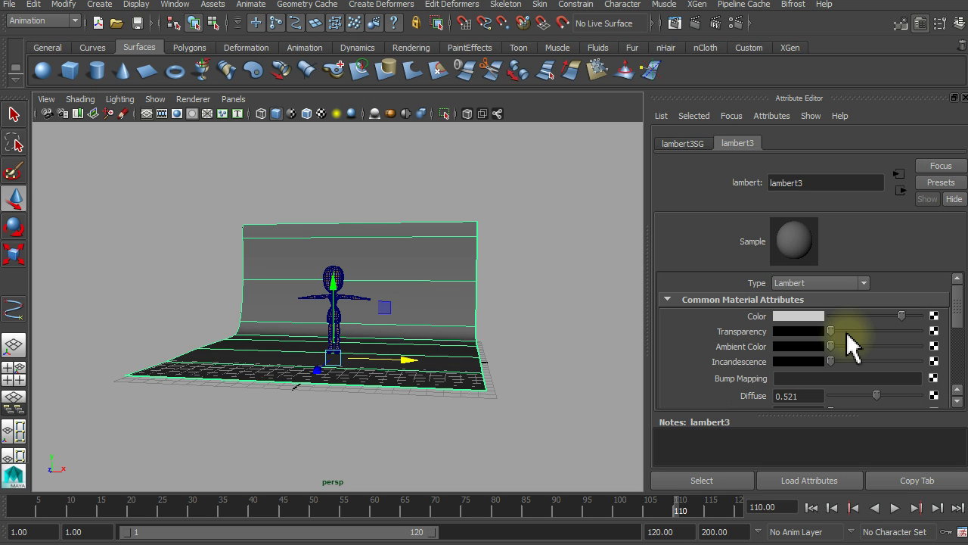
drag(831, 344, 858, 344)
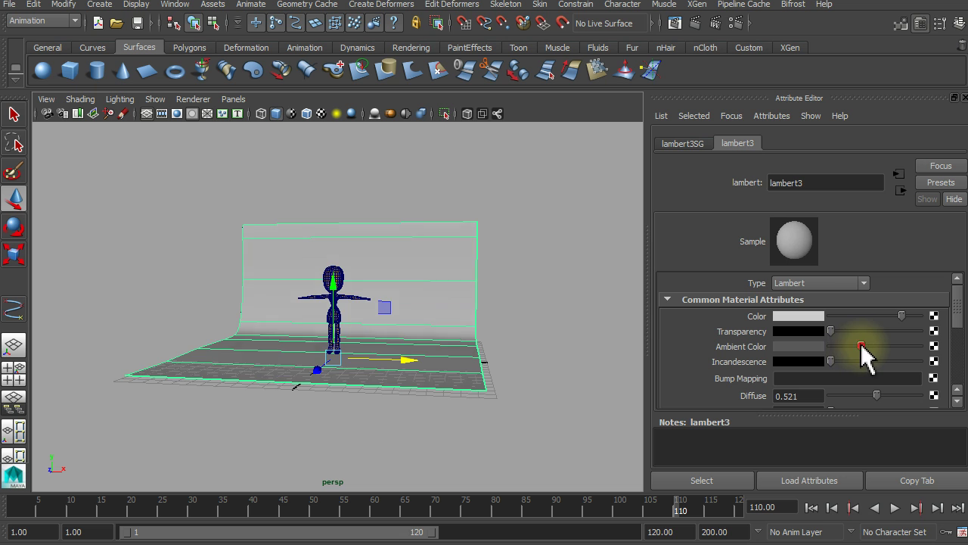
drag(861, 345, 847, 344)
click(568, 310)
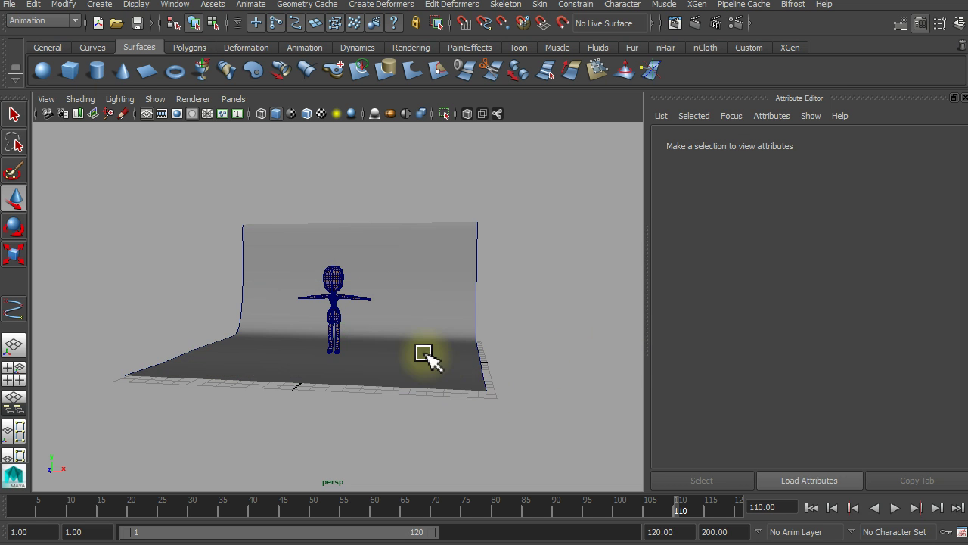
Close the Attribute Editor to widen the viewport
scroll(345, 389, up, 2)
scroll(354, 387, up, 3)
scroll(353, 387, down, 2)
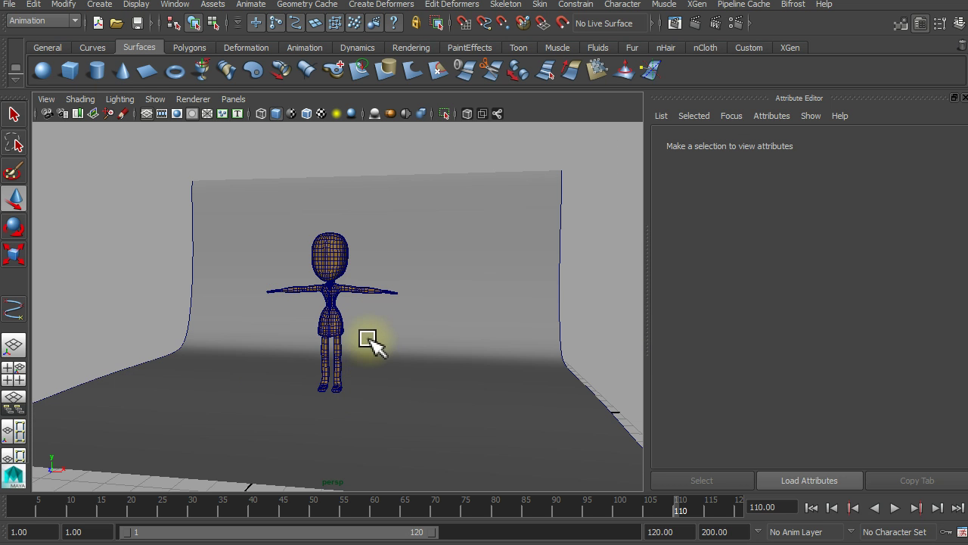
click(964, 98)
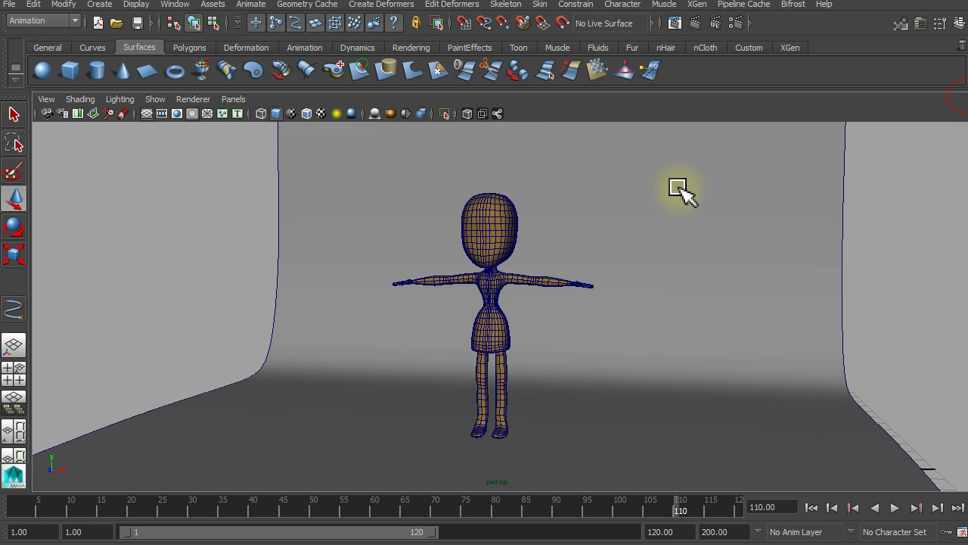
scroll(540, 296, down, 1)
scroll(550, 308, down, 2)
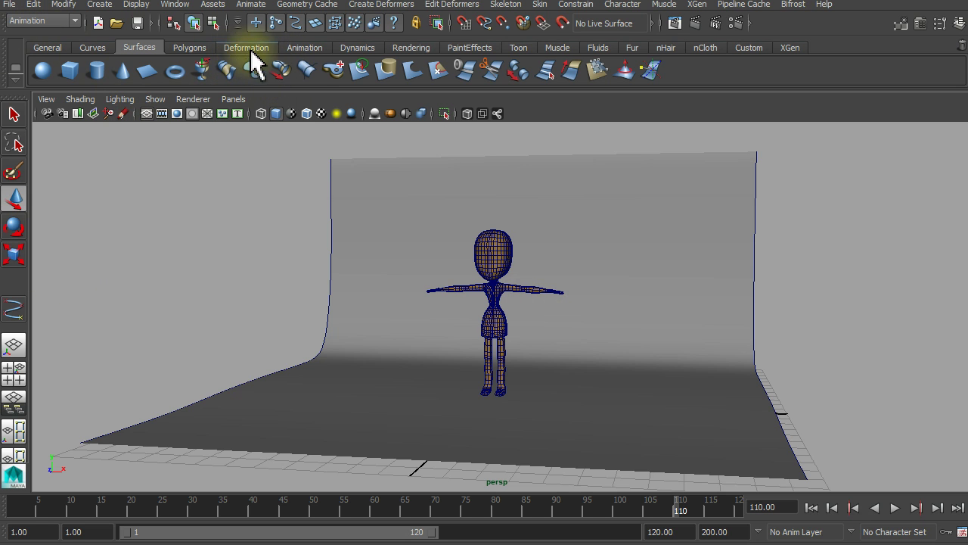
Switch to the Rendering shelf and show the Create > Lights list of light types
click(410, 48)
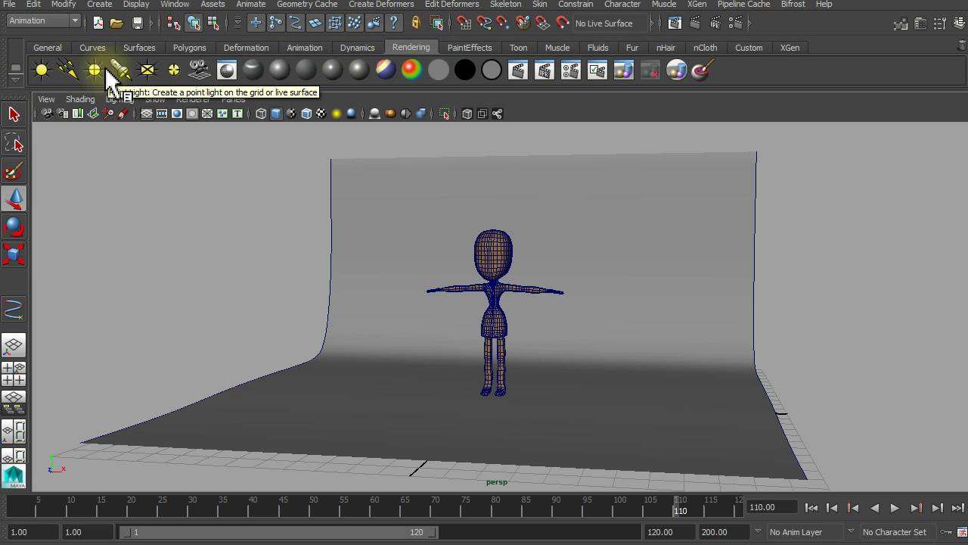
click(68, 74)
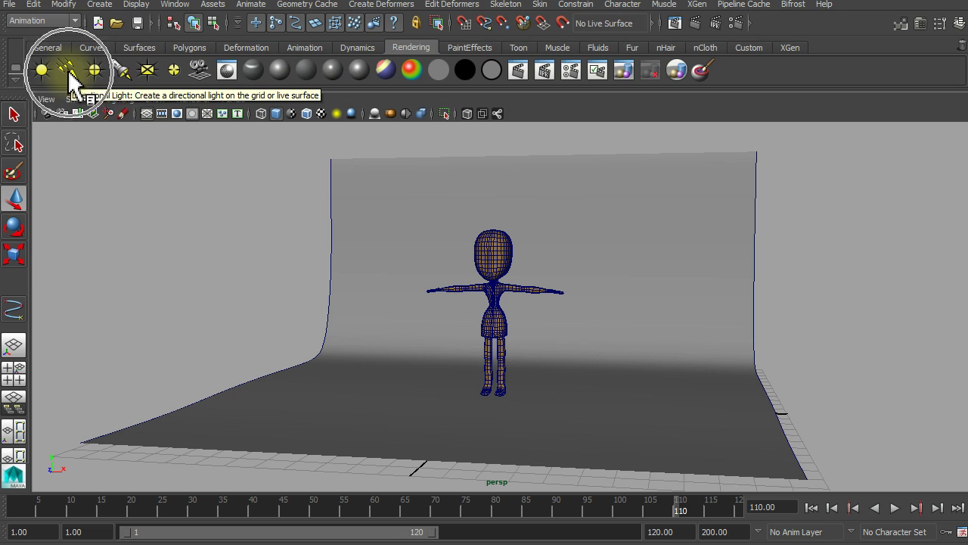
click(126, 76)
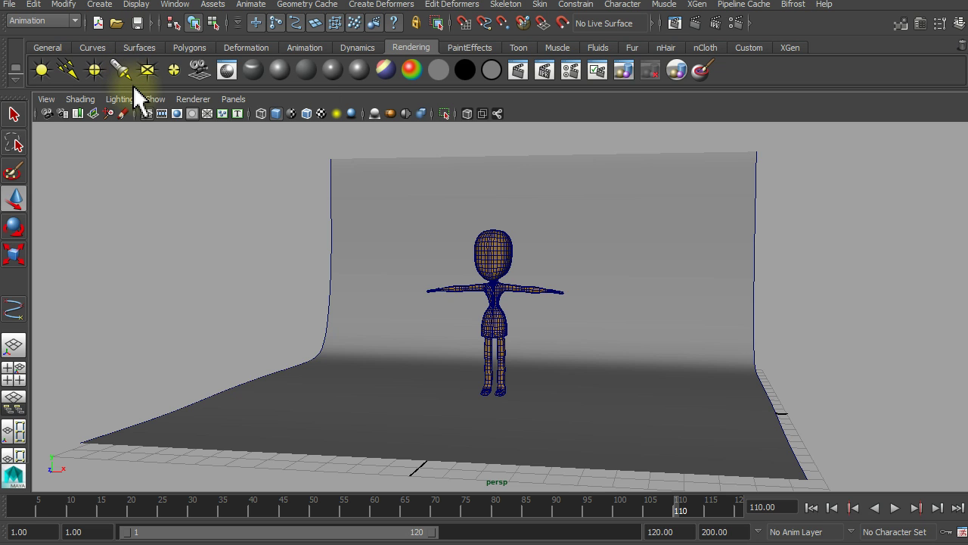
click(102, 6)
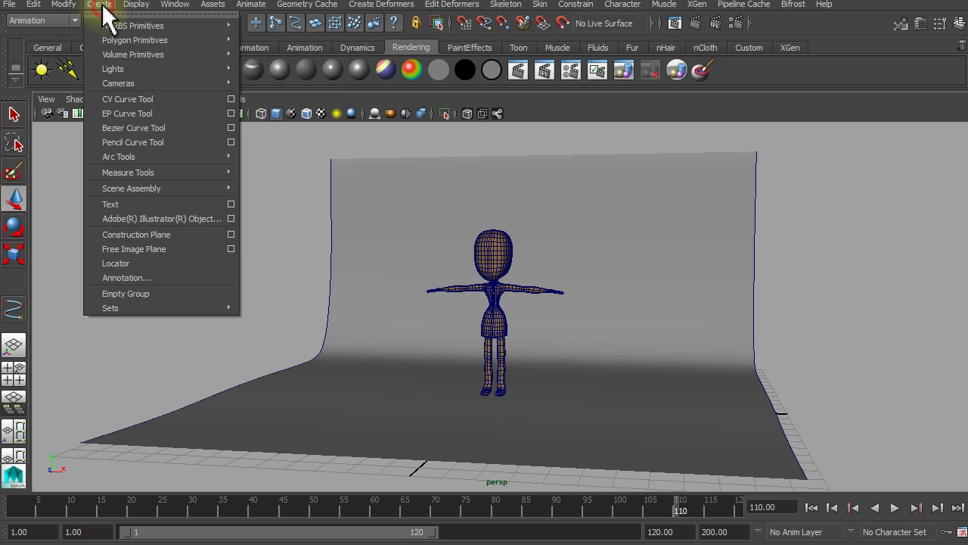
mouse_move(121, 69)
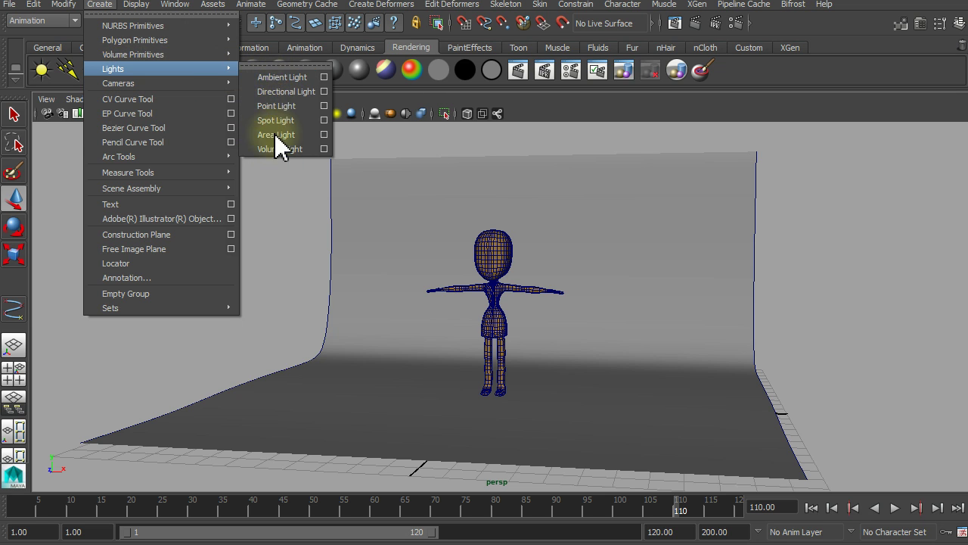
Create a point light, raise it above the girl's head and slide it in beside her
click(278, 213)
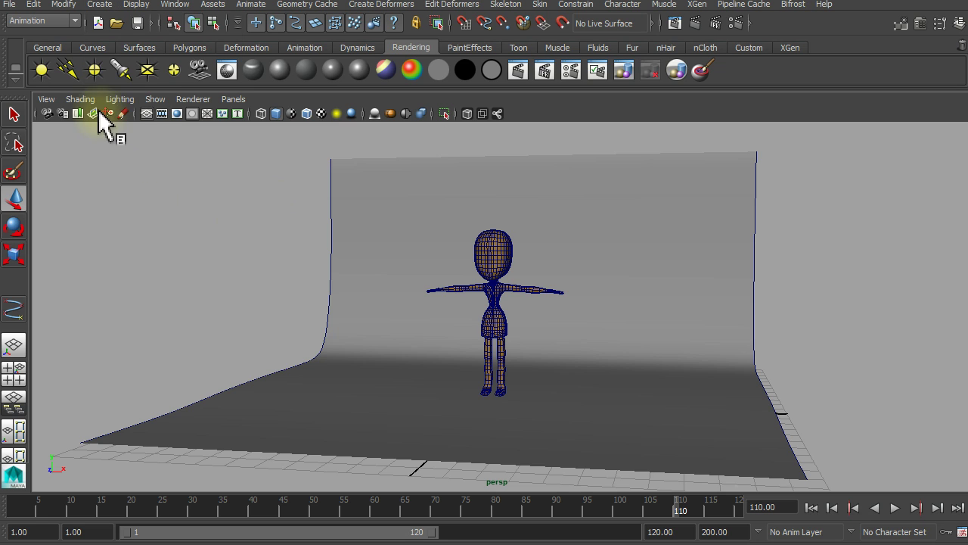
click(94, 70)
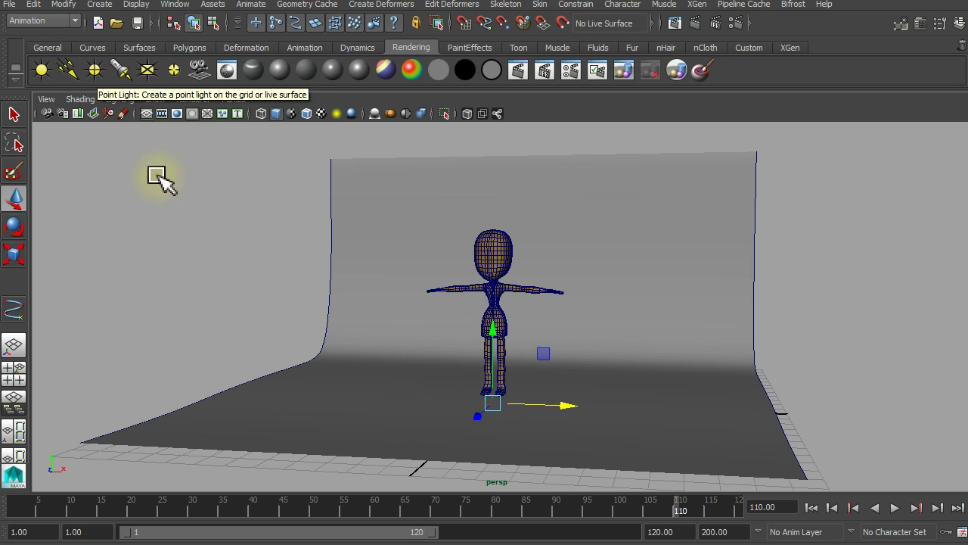
mouse_move(502, 341)
mouse_down()
mouse_move(506, 203)
mouse_move(486, 270)
mouse_move(412, 275)
mouse_up()
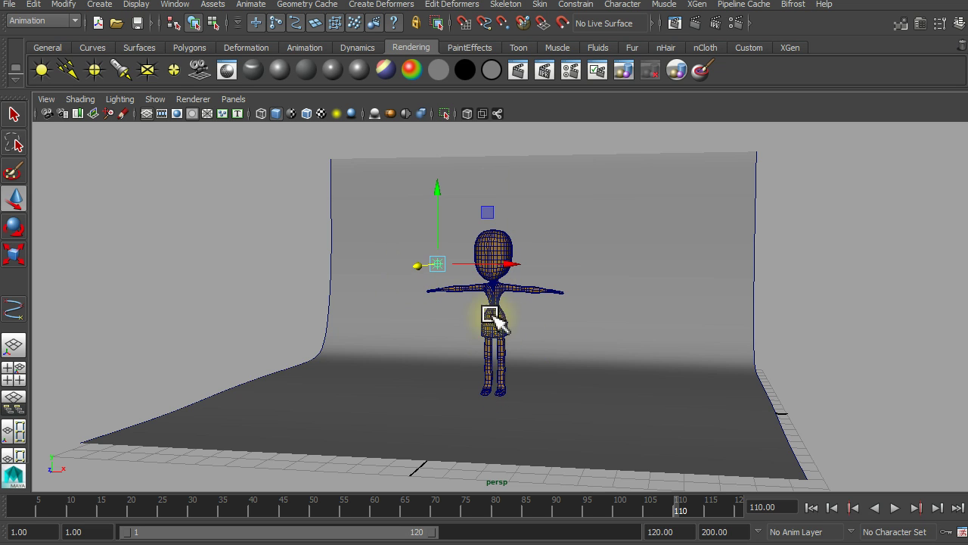
mouse_move(547, 393)
alt+mouse_down()
mouse_move(553, 406)
mouse_move(514, 411)
alt+mouse_up()
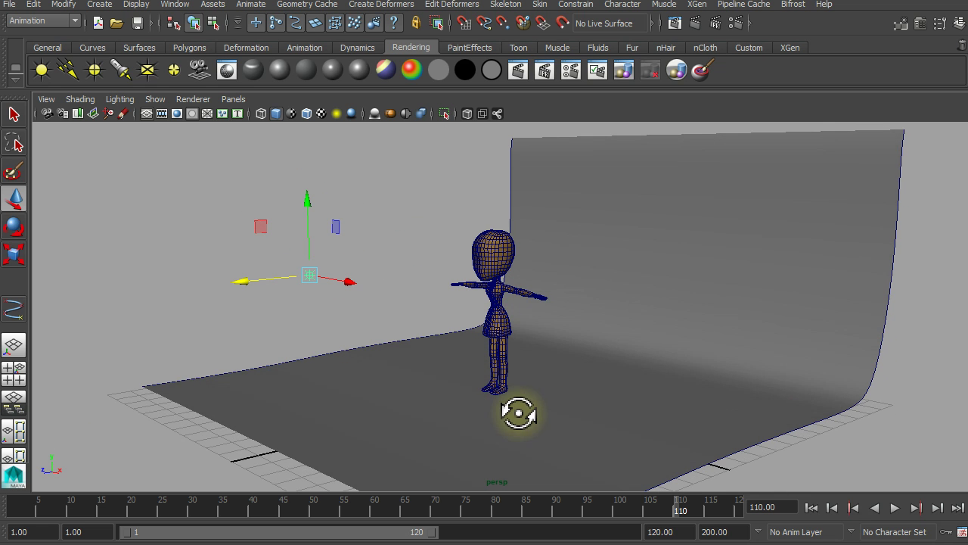
drag(240, 280, 360, 270)
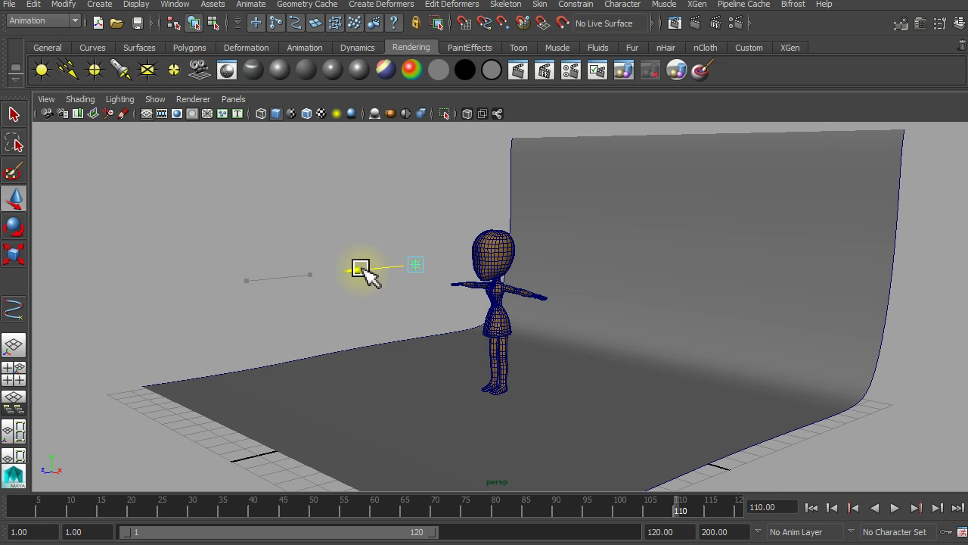
mouse_move(403, 357)
alt+mouse_down()
mouse_move(461, 353)
mouse_move(618, 381)
mouse_move(508, 369)
mouse_move(523, 378)
alt+mouse_up()
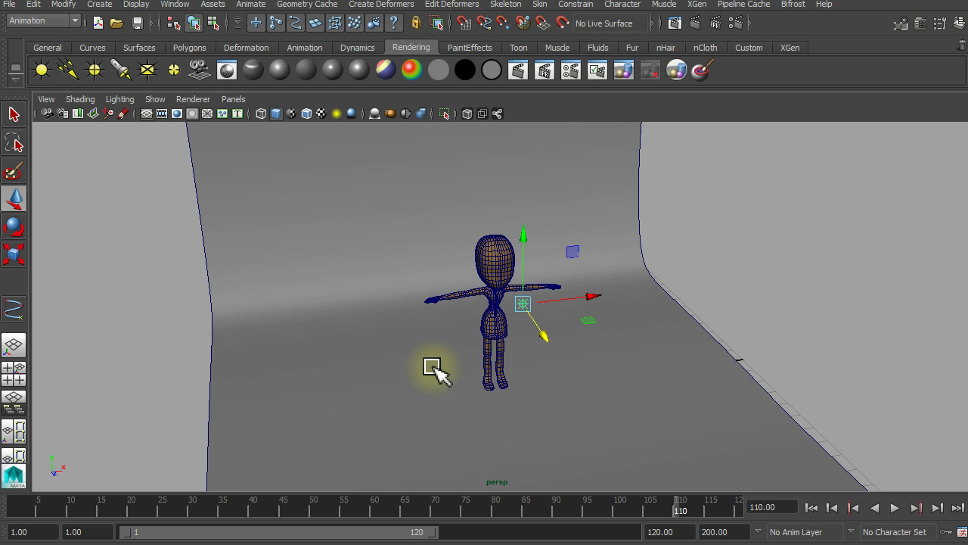
Step the viewport through display modes 4, 5, 6 and 7 to show textures lit by scene lights
key(4)
key(5)
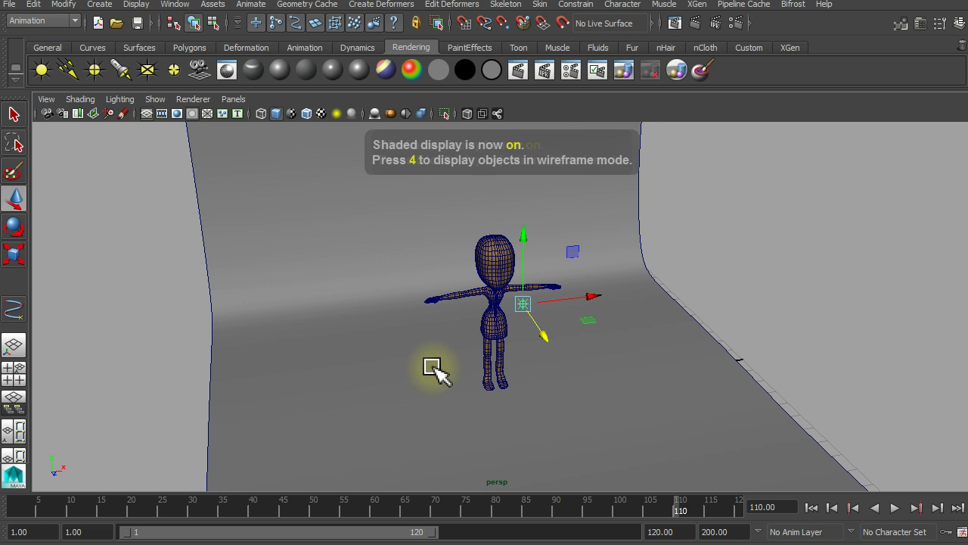
key(6)
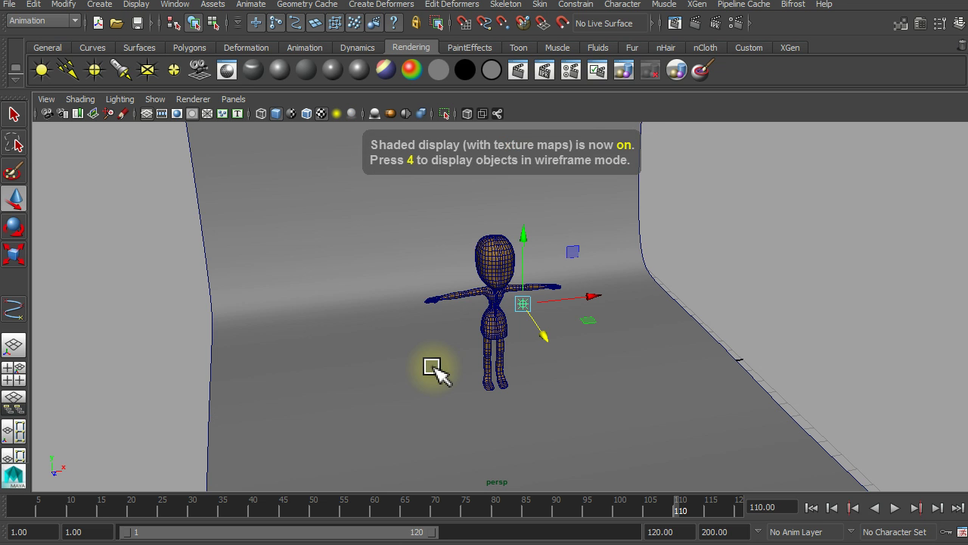
key(7)
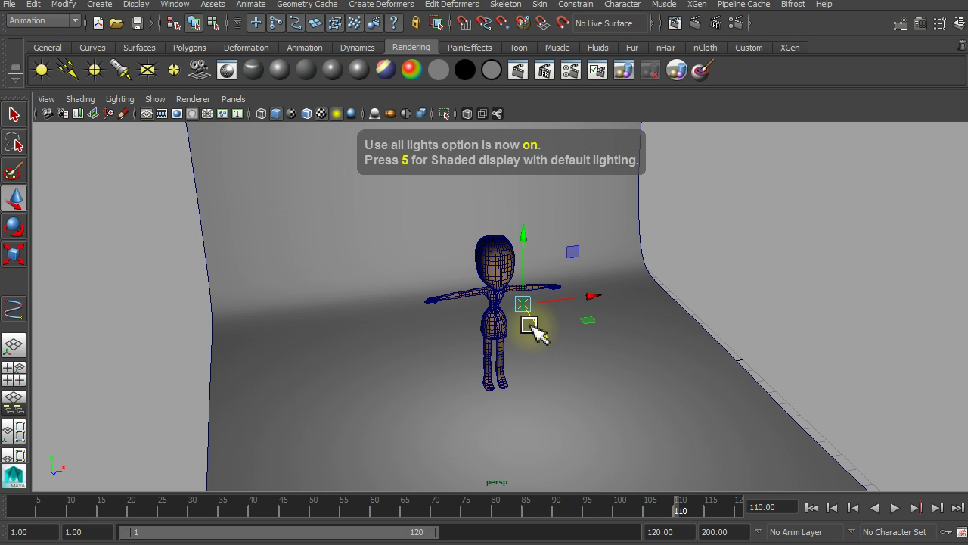
Move the point light high on the girl's right near the back wall, then frame her from the front
mouse_move(593, 405)
alt+mouse_down()
mouse_move(479, 403)
mouse_move(479, 385)
mouse_move(453, 394)
mouse_move(409, 301)
alt+mouse_up()
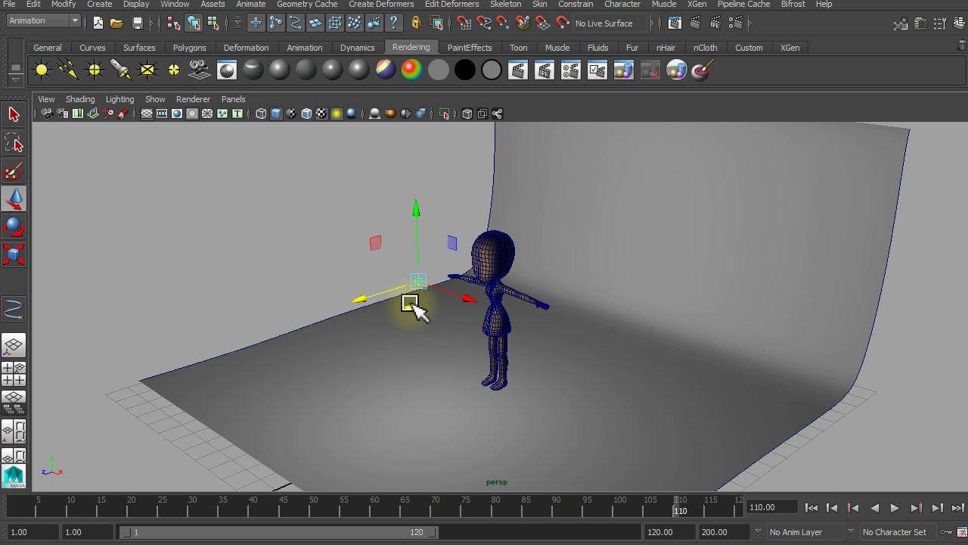
mouse_move(380, 245)
mouse_down()
mouse_move(428, 356)
mouse_move(431, 236)
mouse_move(421, 201)
mouse_move(376, 219)
mouse_move(425, 209)
mouse_move(236, 275)
mouse_move(105, 293)
mouse_move(250, 256)
mouse_move(426, 229)
mouse_move(300, 244)
mouse_move(356, 129)
mouse_move(382, 244)
mouse_move(225, 281)
mouse_move(114, 345)
mouse_move(416, 243)
mouse_move(398, 183)
mouse_up()
mouse_move(341, 306)
alt+mouse_down()
mouse_move(504, 331)
mouse_move(391, 315)
mouse_move(417, 324)
mouse_move(412, 312)
mouse_move(464, 310)
alt+mouse_up()
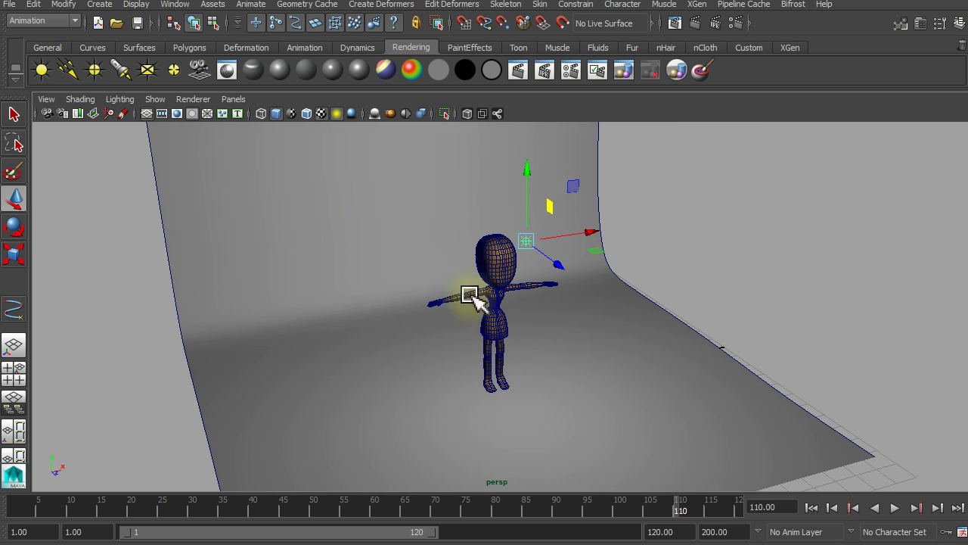
mouse_move(601, 245)
mouse_down()
mouse_move(702, 283)
mouse_move(562, 378)
mouse_move(475, 356)
mouse_move(552, 378)
mouse_move(613, 318)
mouse_up()
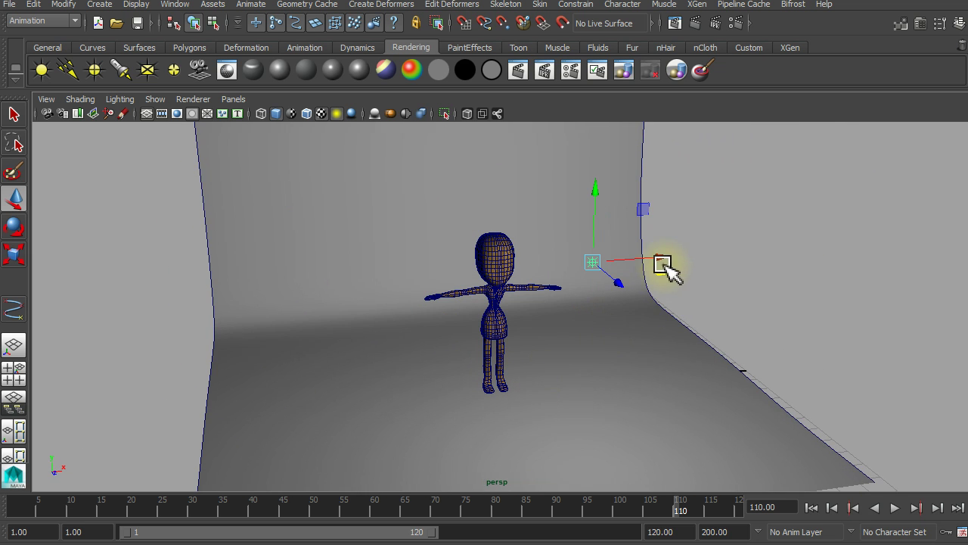
drag(663, 276, 716, 288)
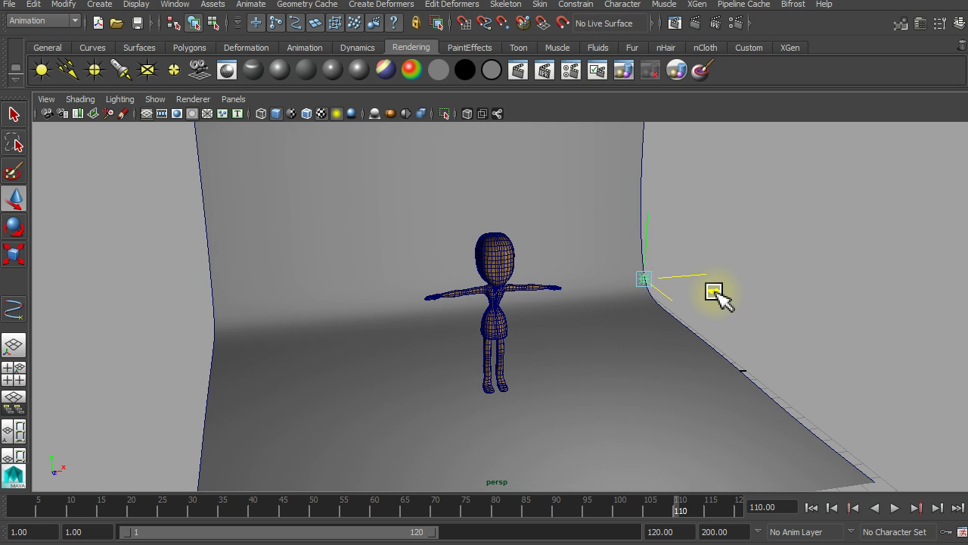
mouse_move(611, 400)
alt+mouse_down()
mouse_move(536, 426)
mouse_move(588, 450)
mouse_move(569, 431)
mouse_move(525, 425)
mouse_move(502, 447)
alt+mouse_up()
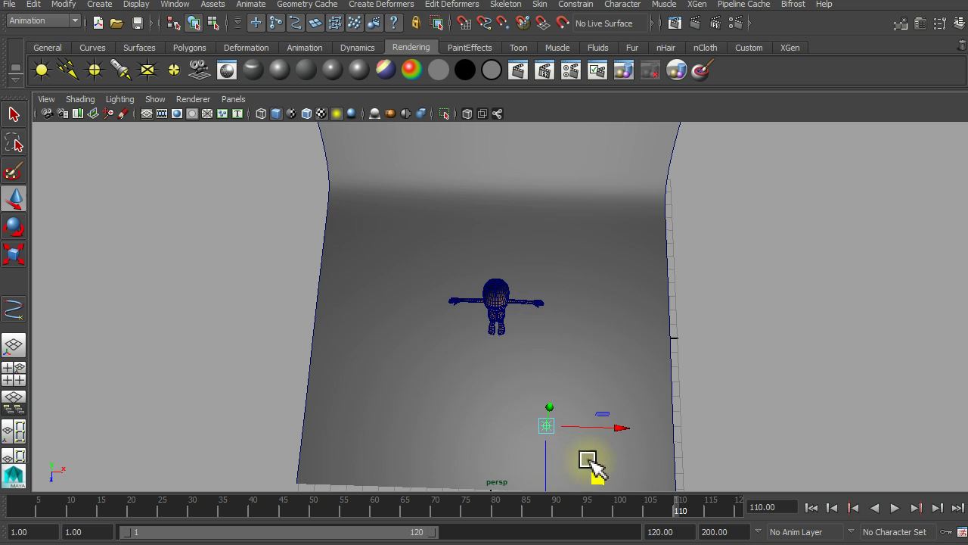
drag(597, 477, 654, 445)
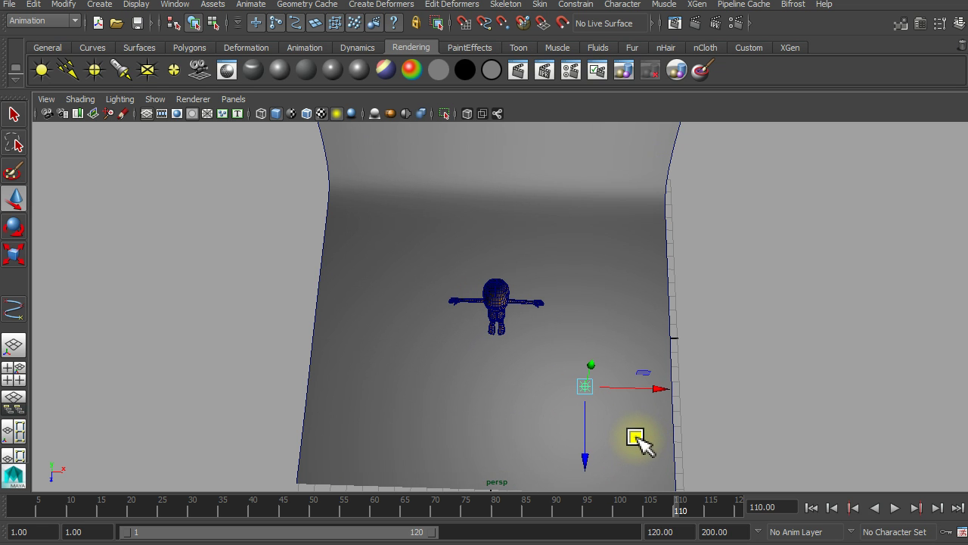
mouse_move(432, 339)
alt+mouse_down()
mouse_move(451, 348)
mouse_move(443, 326)
alt+mouse_up()
mouse_move(443, 326)
alt+right_down()
mouse_move(529, 270)
mouse_move(579, 356)
alt+right_up()
alt+drag(579, 356, 623, 221)
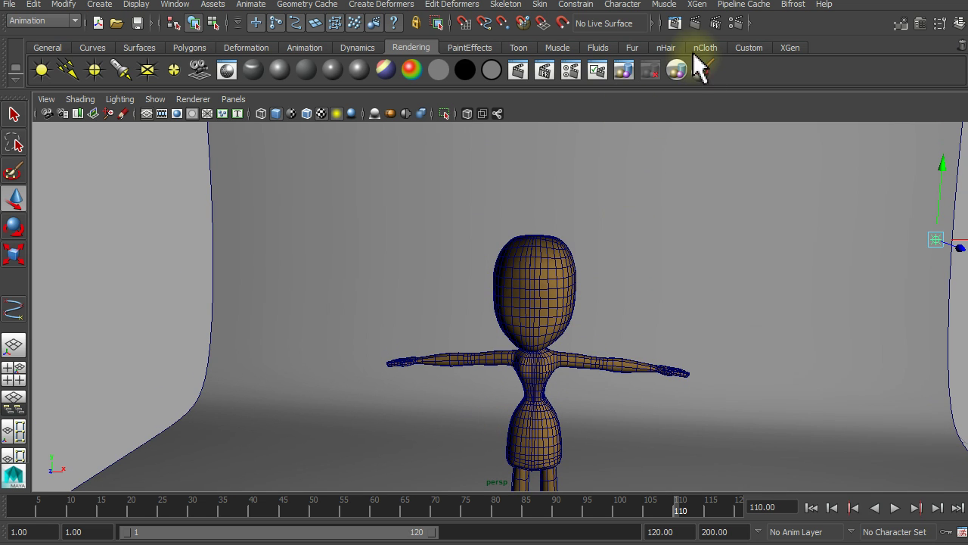
Switch to Legacy High Quality Viewport, render a test frame and close the Render View
click(201, 100)
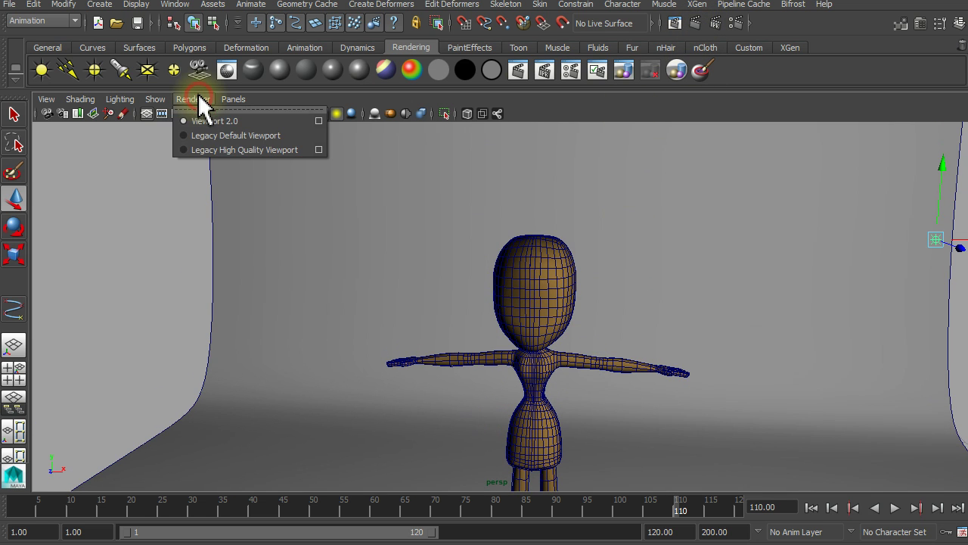
click(229, 151)
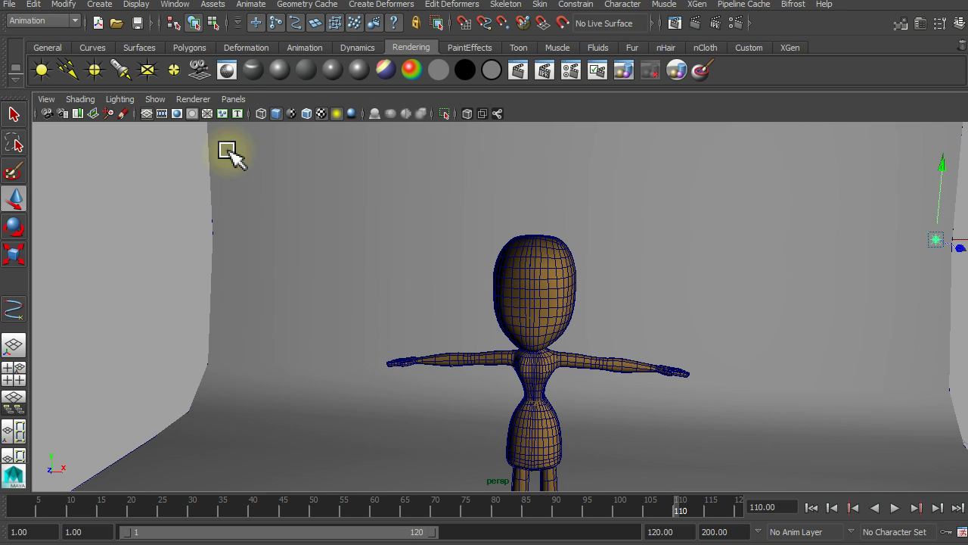
click(191, 101)
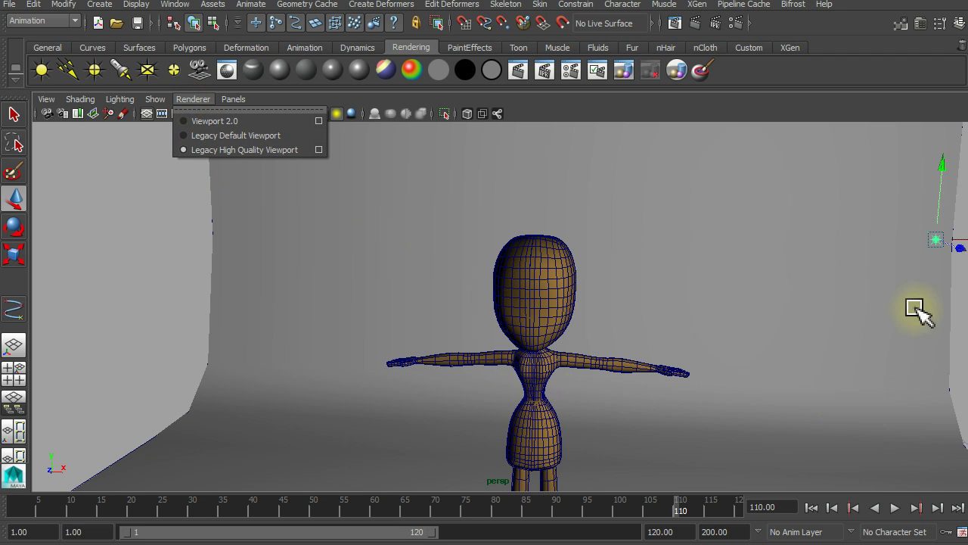
click(695, 23)
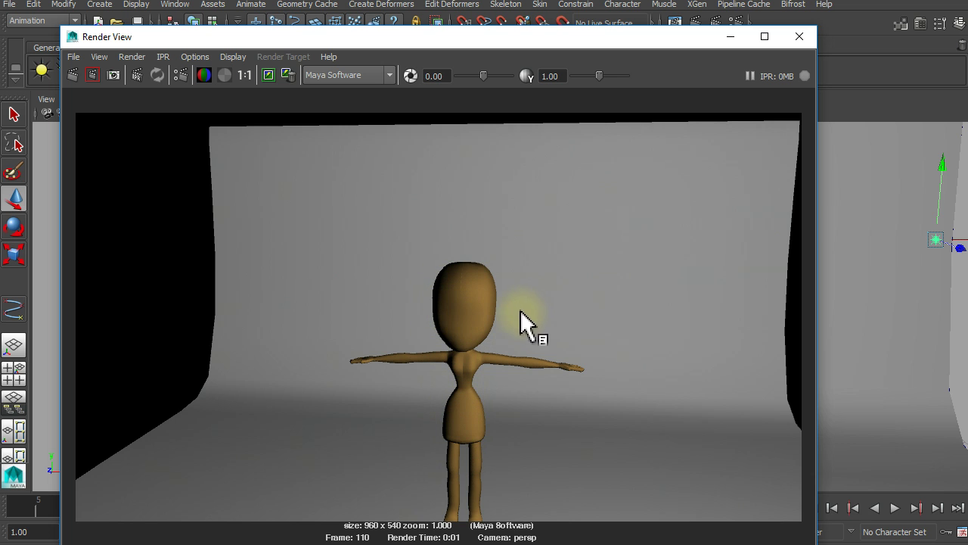
click(802, 35)
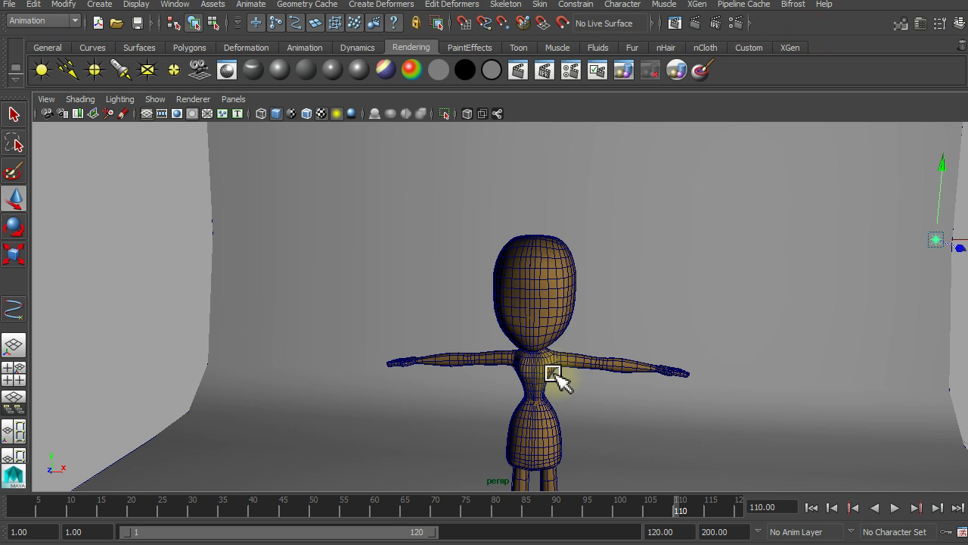
scroll(533, 348, down, 2)
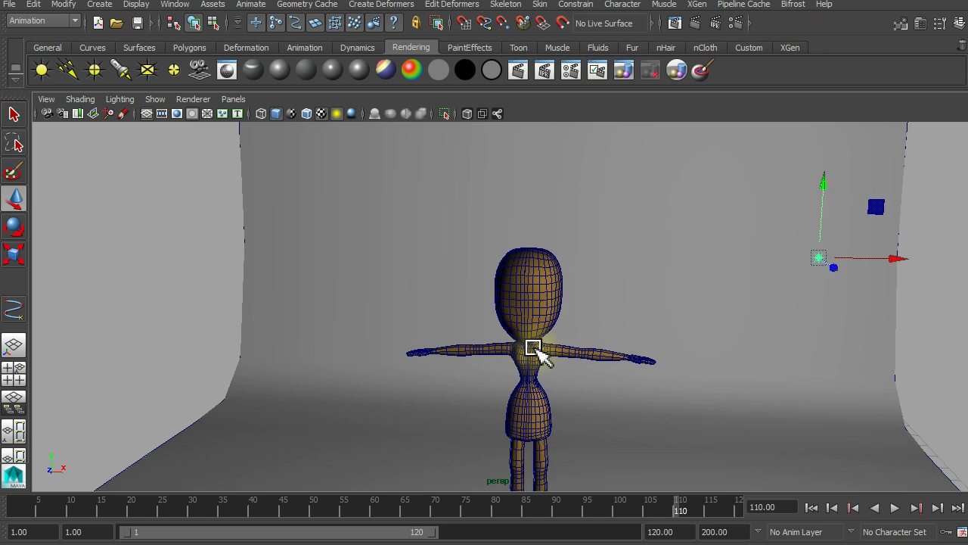
Move the second light high on the girl's left, opposite the right point light
alt+drag(524, 367, 492, 415)
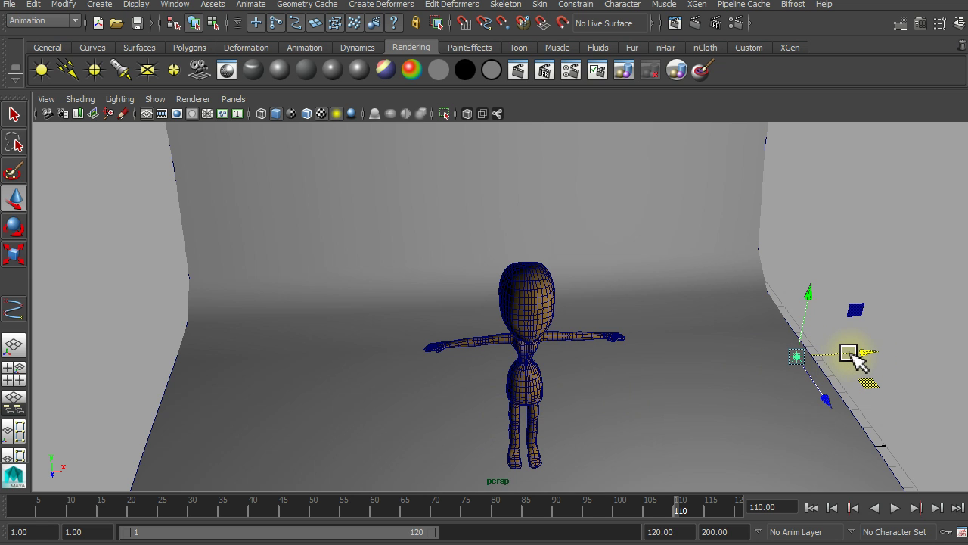
mouse_move(835, 356)
mouse_down()
mouse_move(327, 369)
mouse_move(434, 364)
mouse_move(387, 365)
mouse_up()
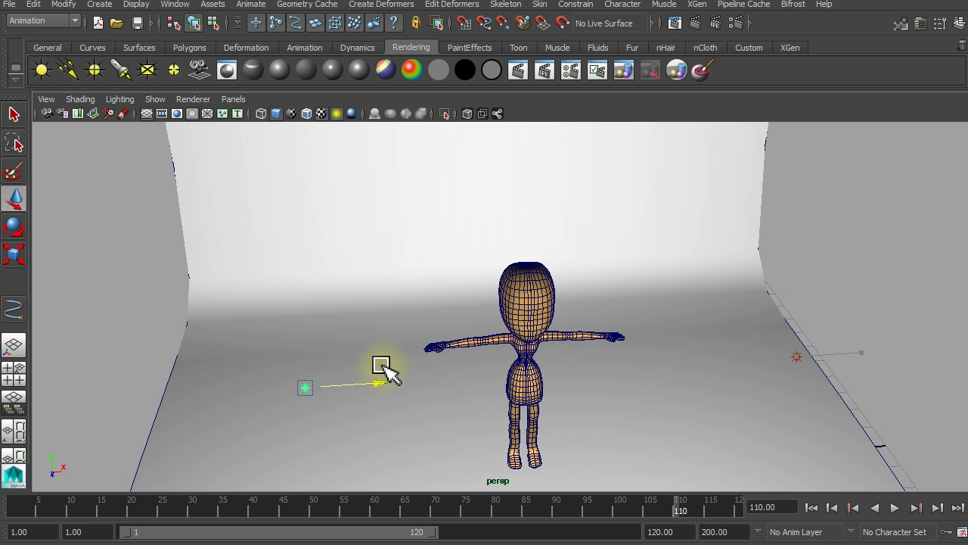
mouse_move(493, 475)
alt+mouse_down()
mouse_move(432, 459)
mouse_move(489, 453)
mouse_move(477, 454)
mouse_move(459, 423)
mouse_move(493, 402)
mouse_move(475, 433)
alt+mouse_up()
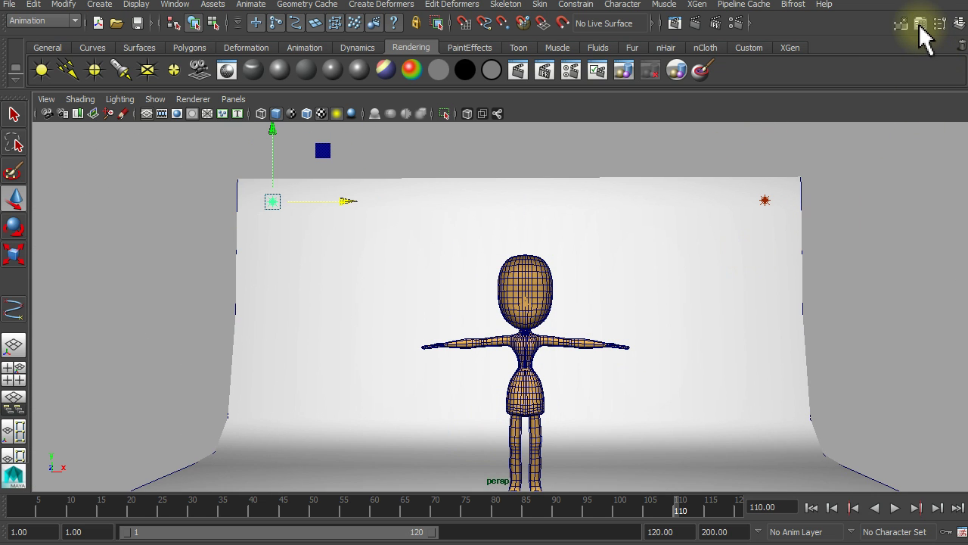
Set the left point light's (pointLight2) Intensity to 0.5 in the Attribute Editor
click(920, 23)
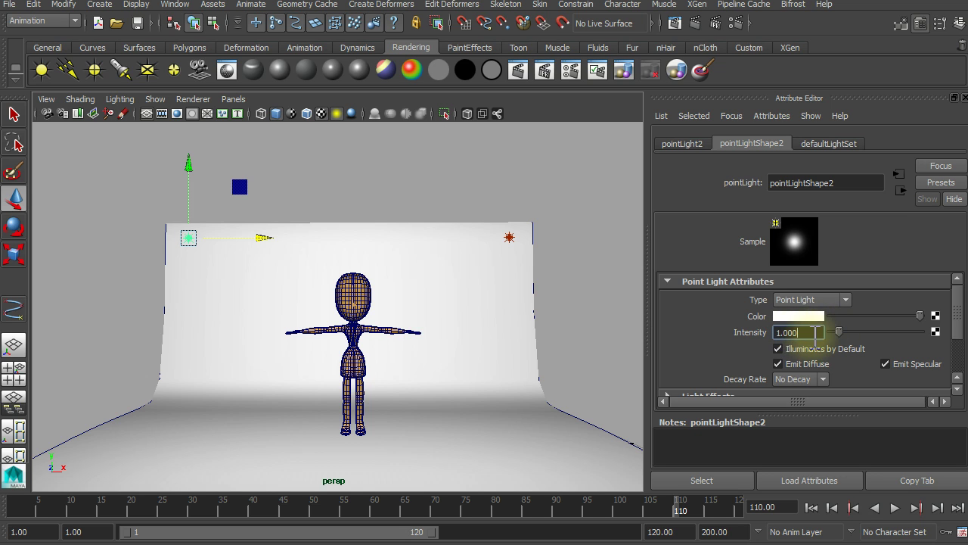
click(509, 237)
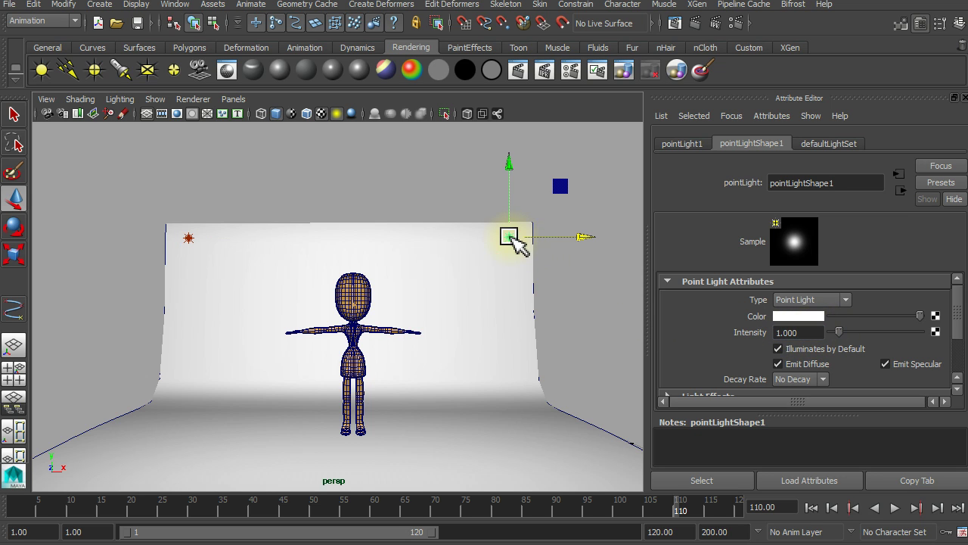
click(802, 333)
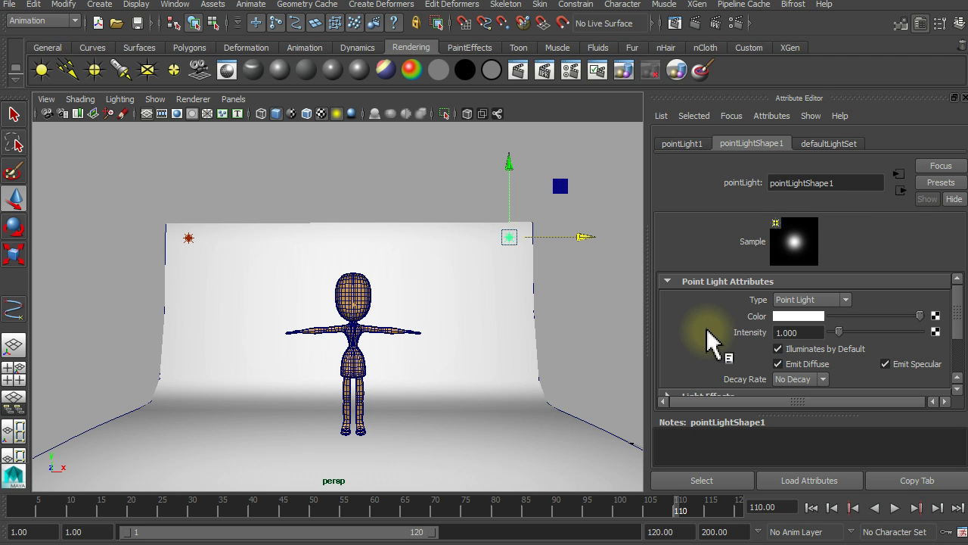
click(187, 236)
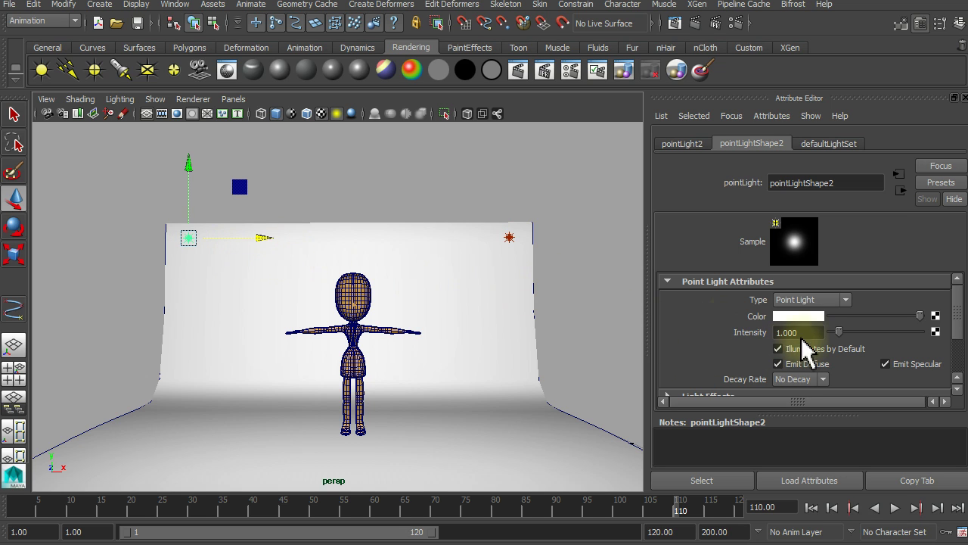
drag(816, 333, 762, 341)
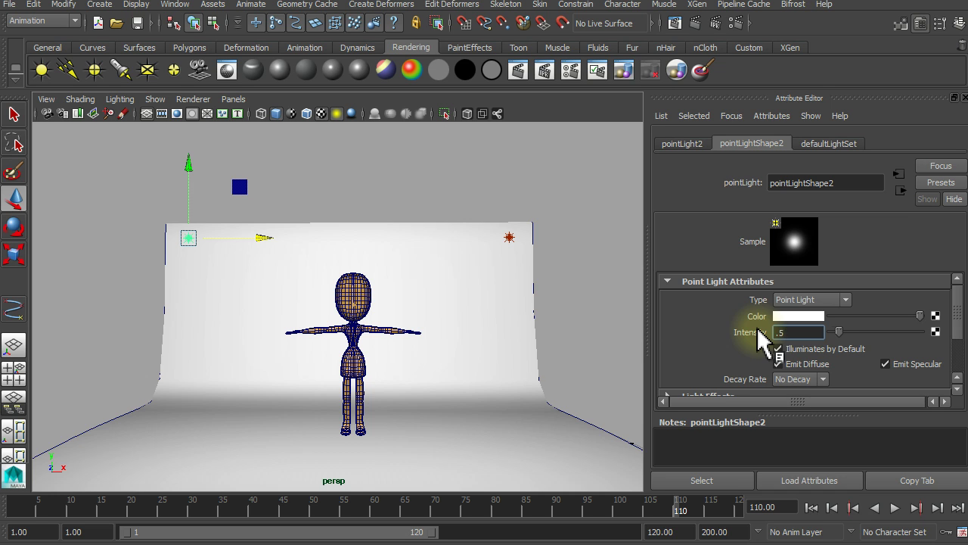
key(Return)
scroll(345, 303, up, 2)
scroll(352, 306, up, 1)
scroll(357, 313, down, 1)
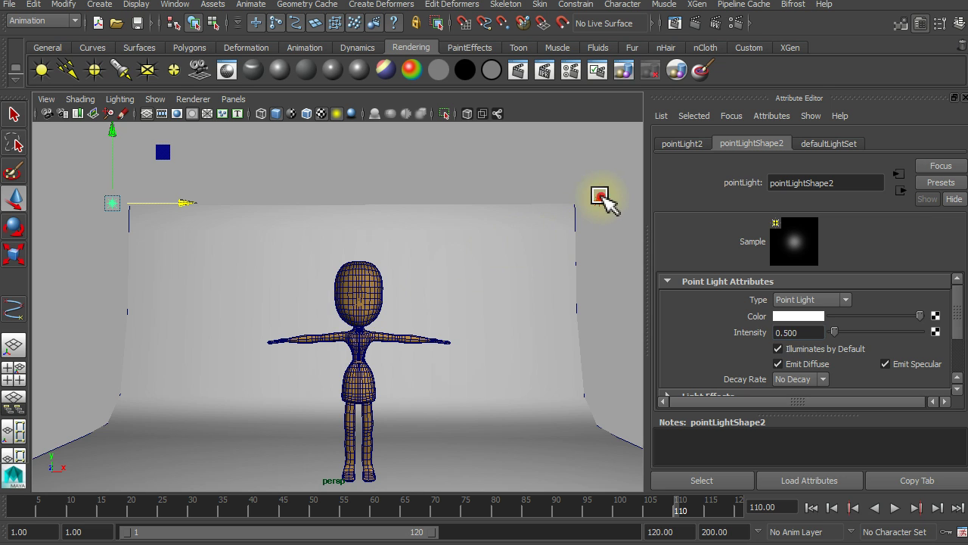
click(600, 196)
click(108, 203)
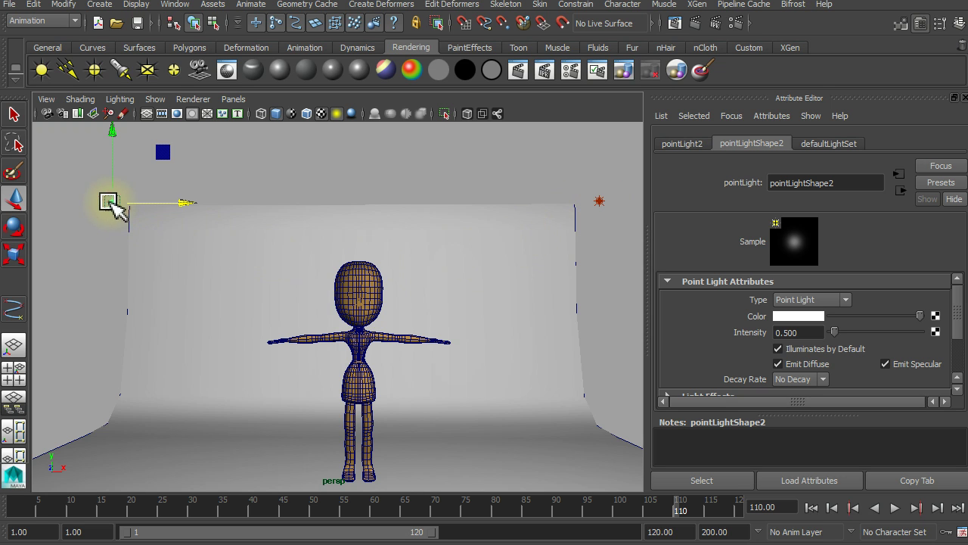
click(601, 198)
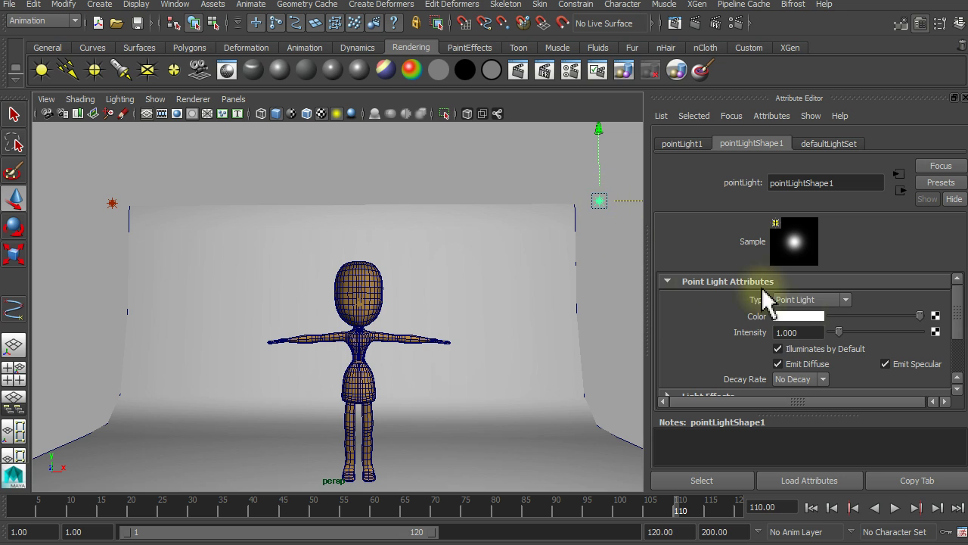
double_click(806, 333)
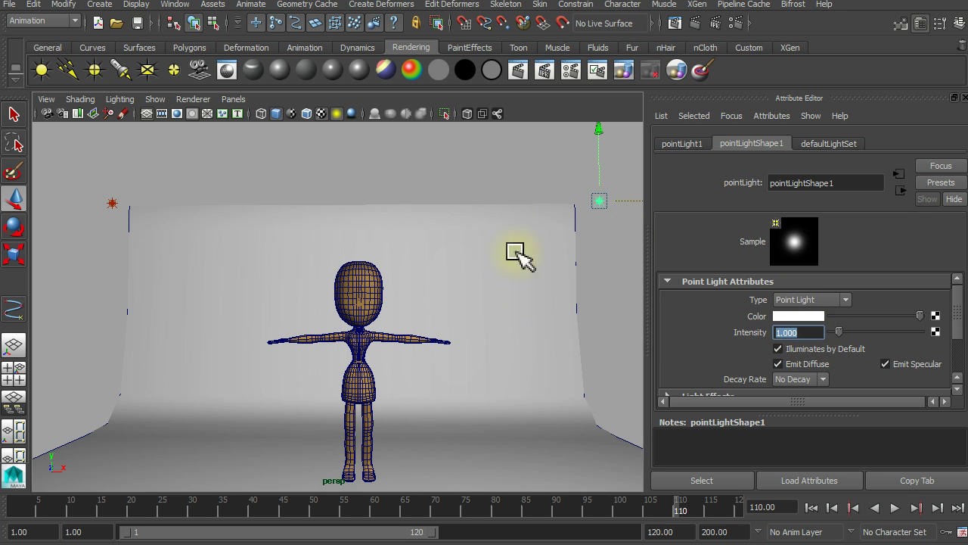
click(115, 202)
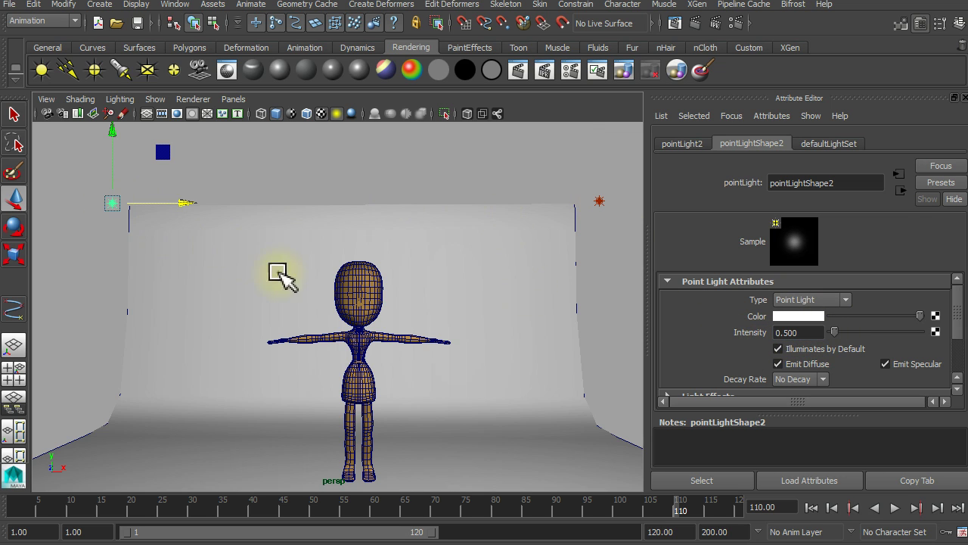
double_click(798, 332)
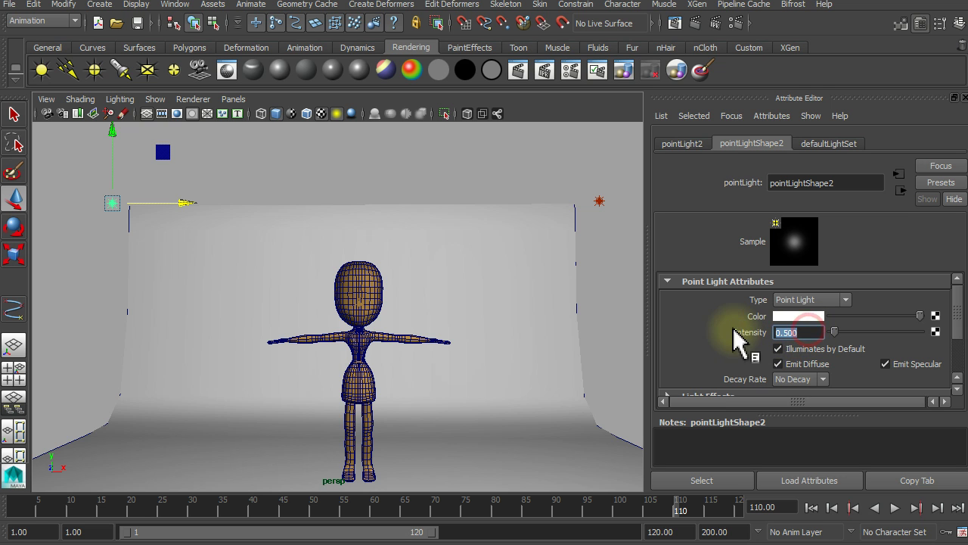
click(339, 300)
key(f)
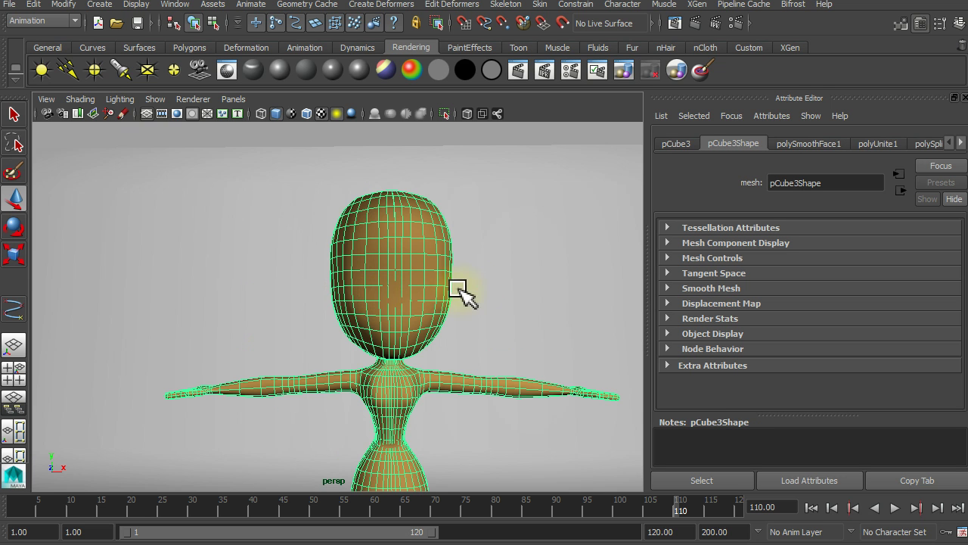
click(495, 296)
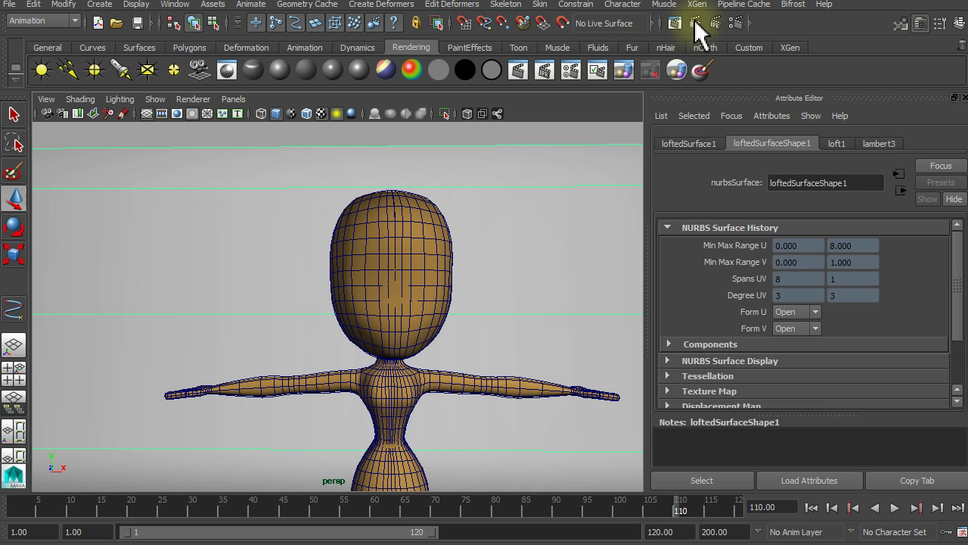
click(694, 23)
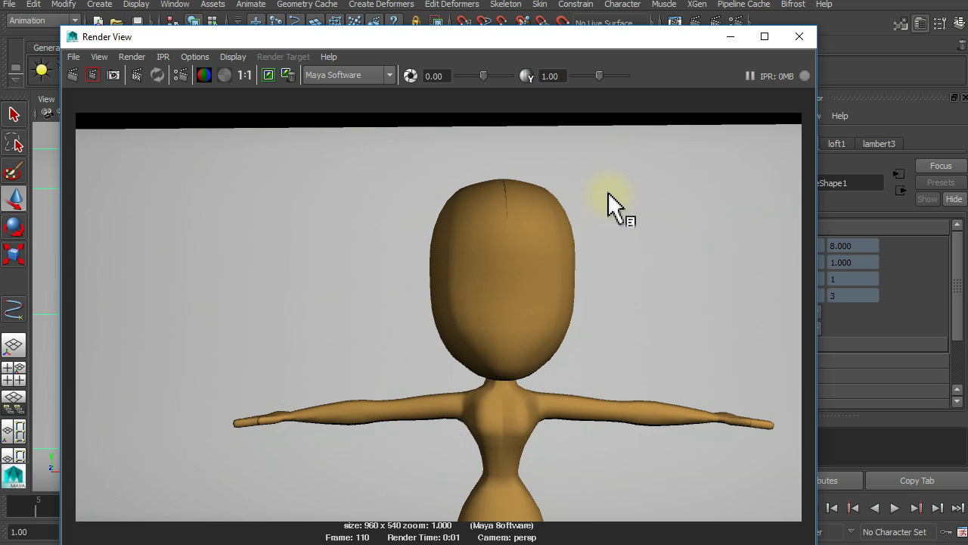
click(799, 37)
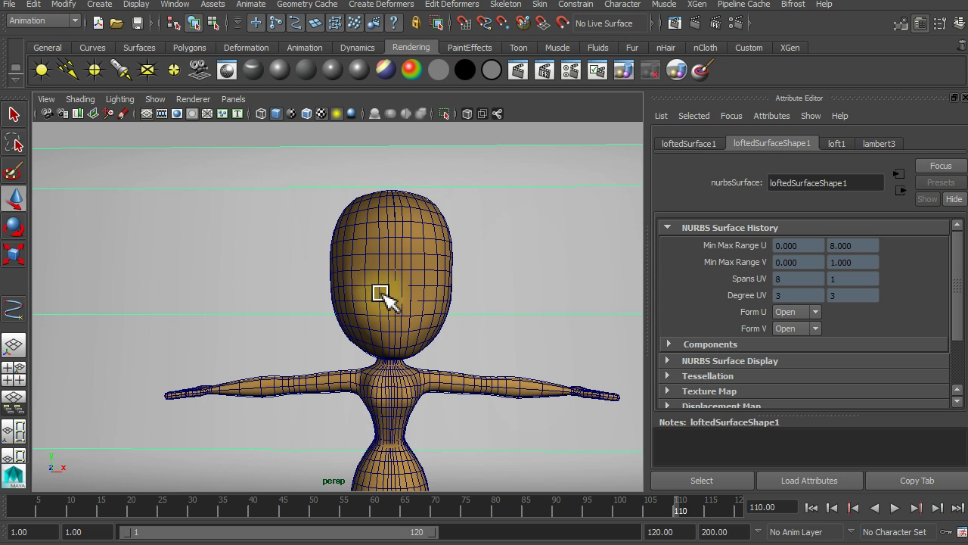
scroll(384, 296, down, 3)
scroll(383, 296, down, 2)
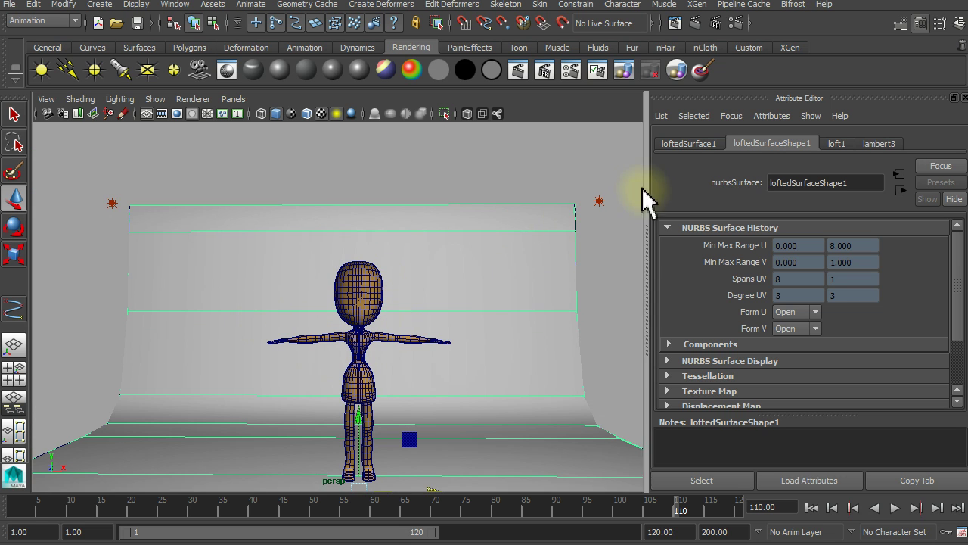
Create a third point light and raise it above the character
click(600, 198)
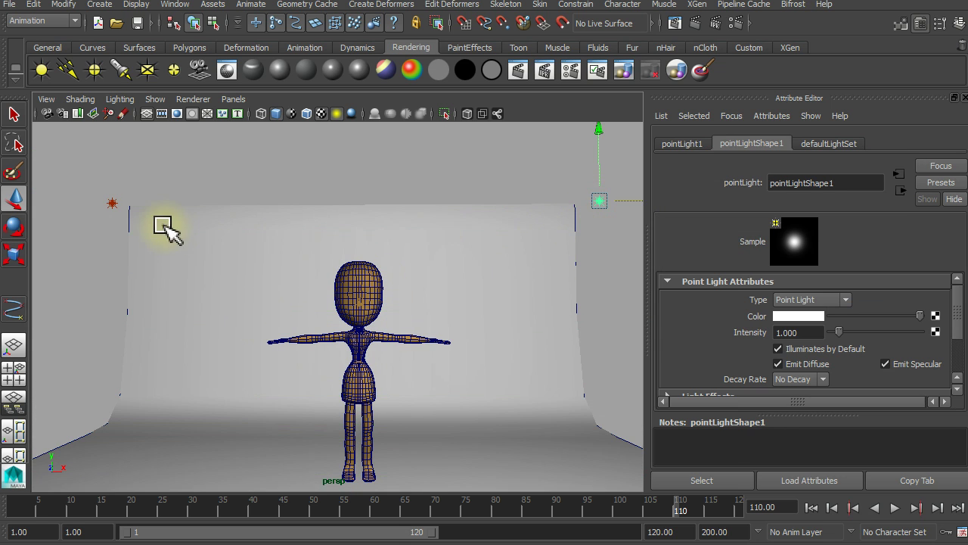
click(111, 202)
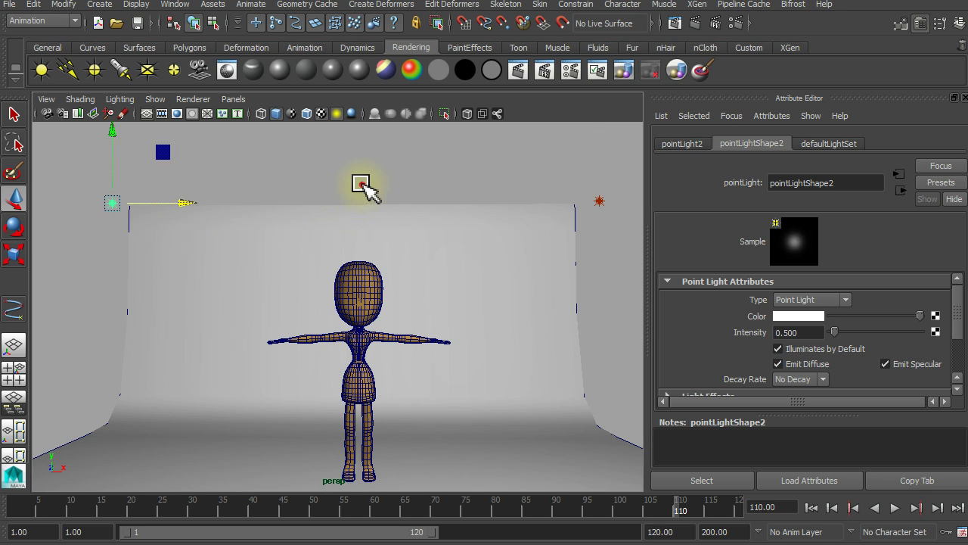
click(363, 186)
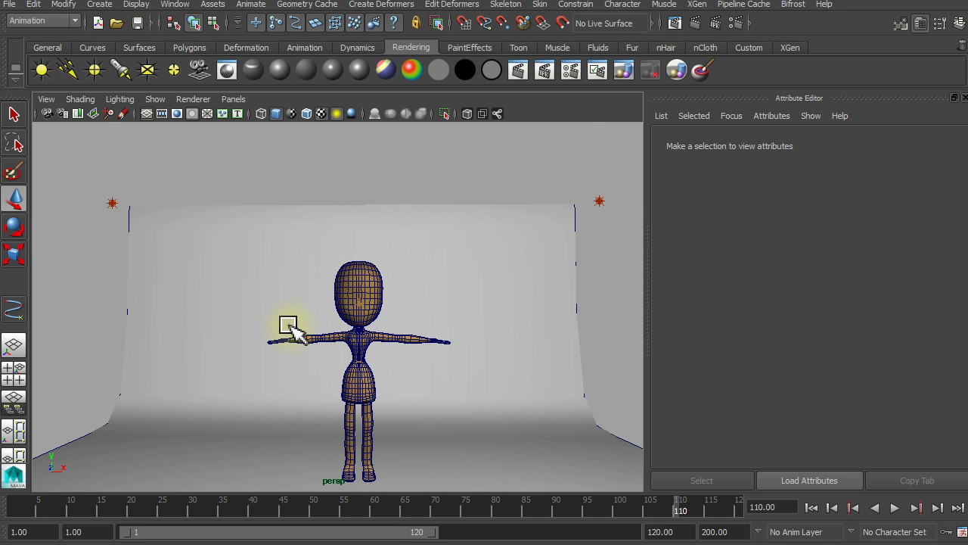
mouse_move(258, 312)
alt+mouse_down()
mouse_move(356, 363)
mouse_move(322, 375)
mouse_move(267, 366)
alt+mouse_up()
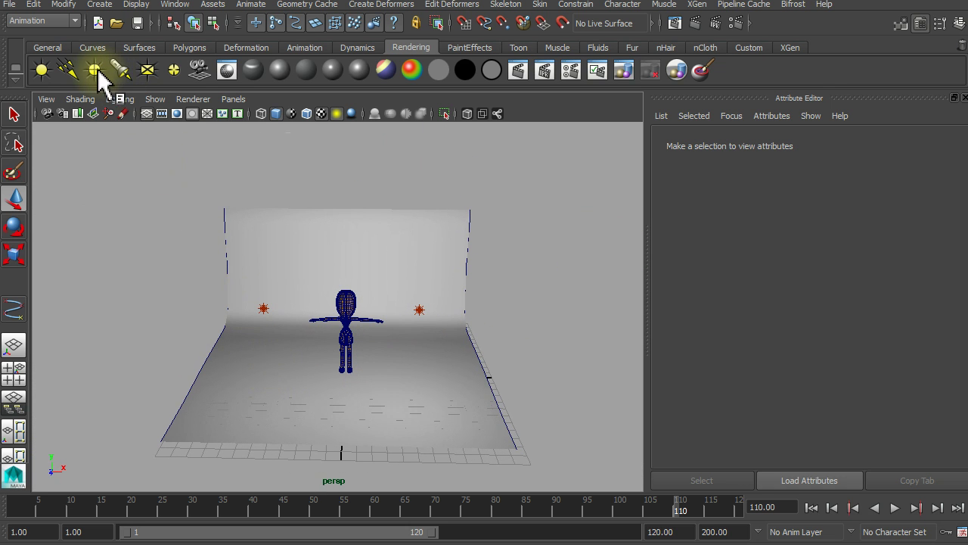
click(94, 70)
mouse_move(384, 399)
mouse_down()
mouse_move(359, 269)
mouse_move(363, 207)
mouse_move(320, 341)
mouse_move(223, 266)
mouse_move(254, 249)
mouse_move(363, 250)
mouse_move(339, 249)
mouse_move(380, 367)
mouse_move(499, 355)
mouse_move(516, 385)
mouse_move(371, 346)
mouse_move(341, 277)
mouse_up()
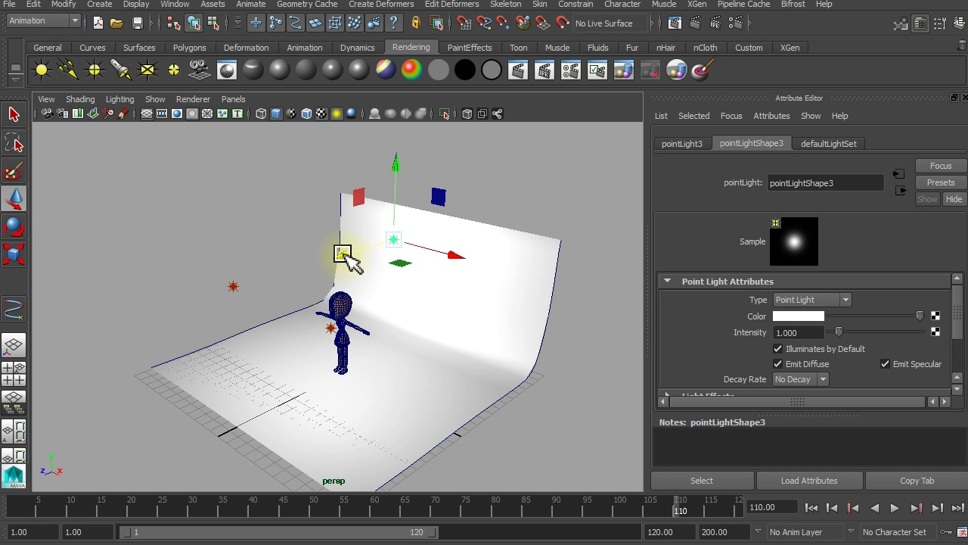
Frame the girl's head and upper body close up and render a test frame
key(t)
key(w)
alt+drag(385, 372, 416, 296)
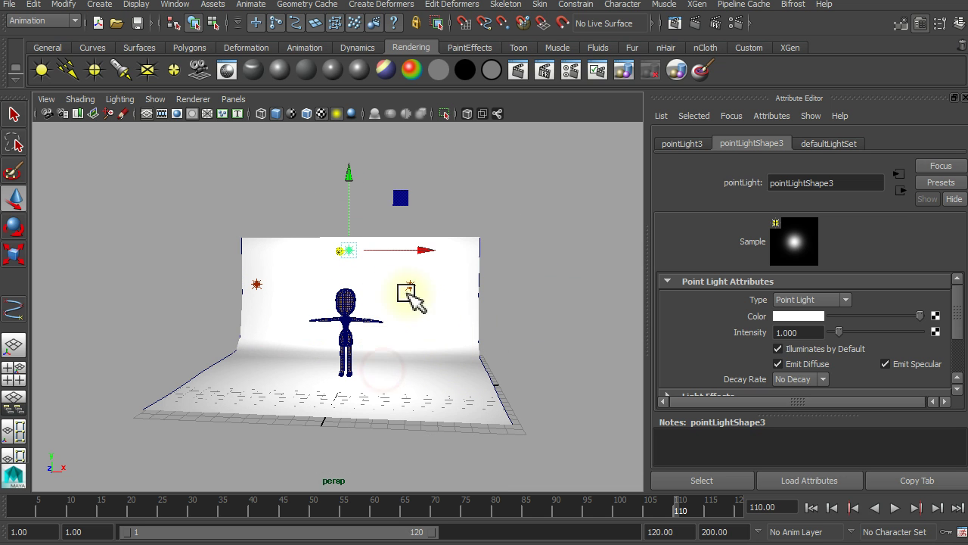
alt+right_drag(381, 326, 433, 365)
scroll(400, 371, up, 2)
scroll(396, 367, up, 2)
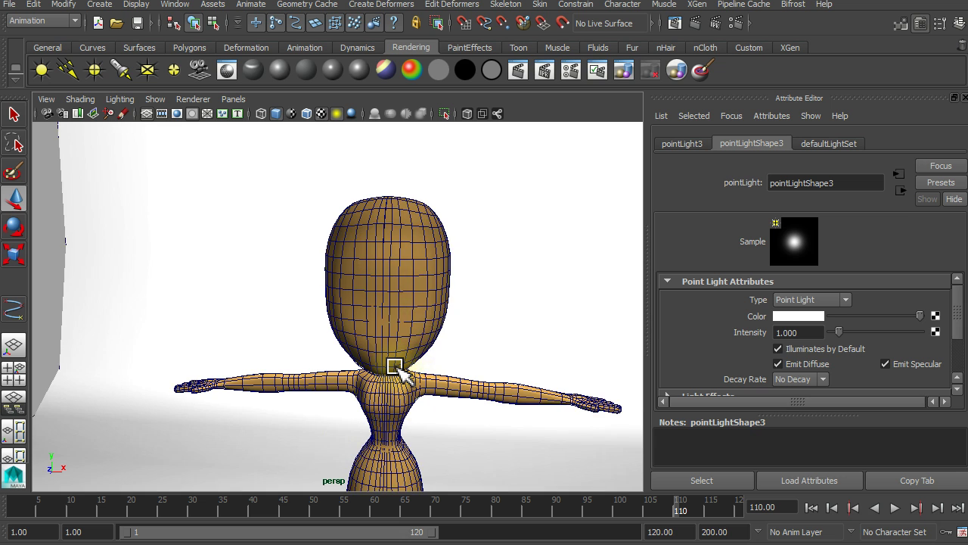
scroll(398, 371, up, 2)
mouse_move(486, 363)
alt+middle_down()
mouse_move(424, 359)
mouse_move(433, 352)
alt+middle_up()
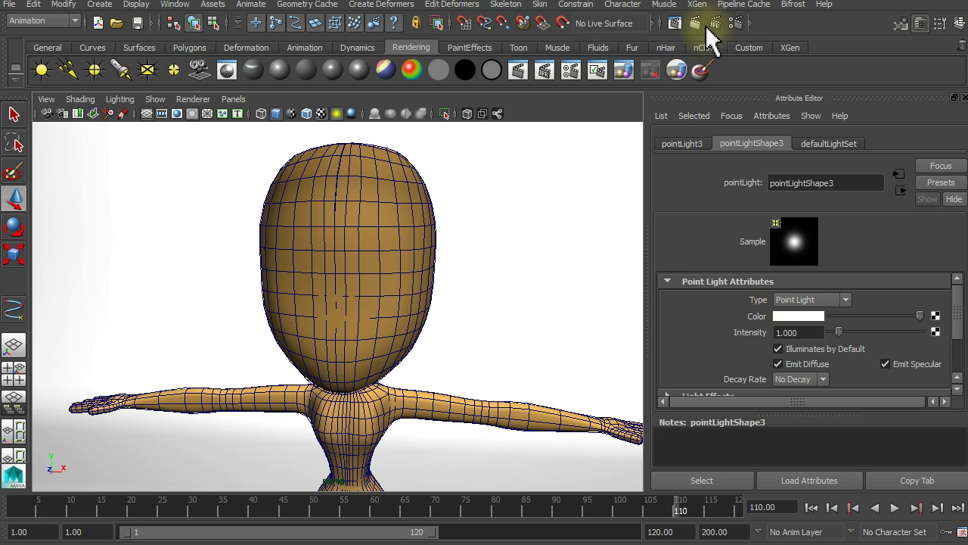
click(673, 23)
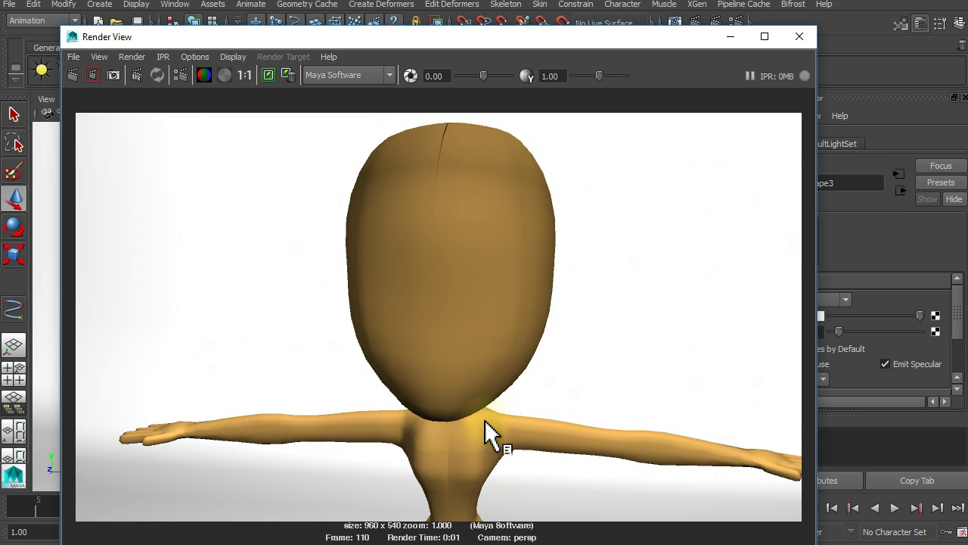
Close the test render window
scroll(480, 401, down, 1)
scroll(476, 382, down, 2)
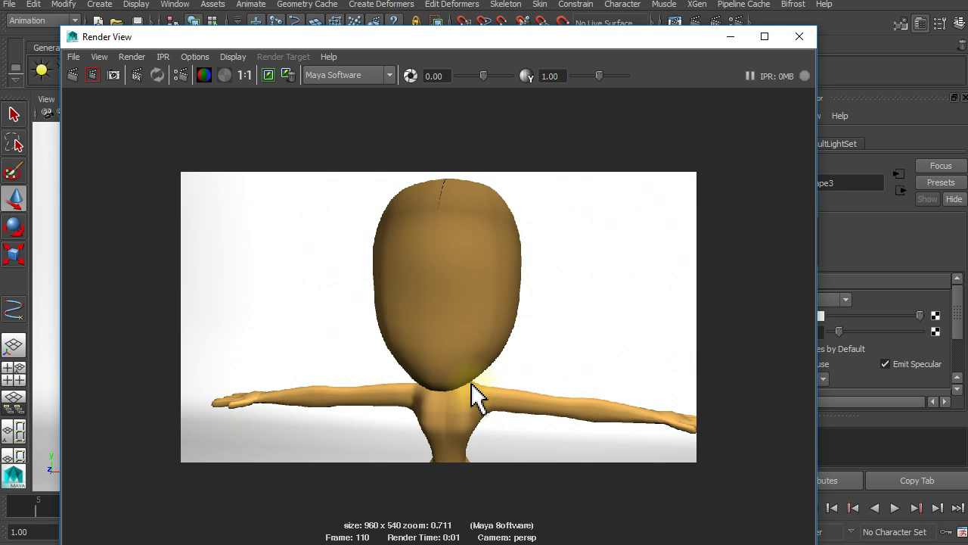
click(800, 37)
Move pointLight3 high near the backdrop's curved top edge and bring up its light Type choices
scroll(427, 340, down, 2)
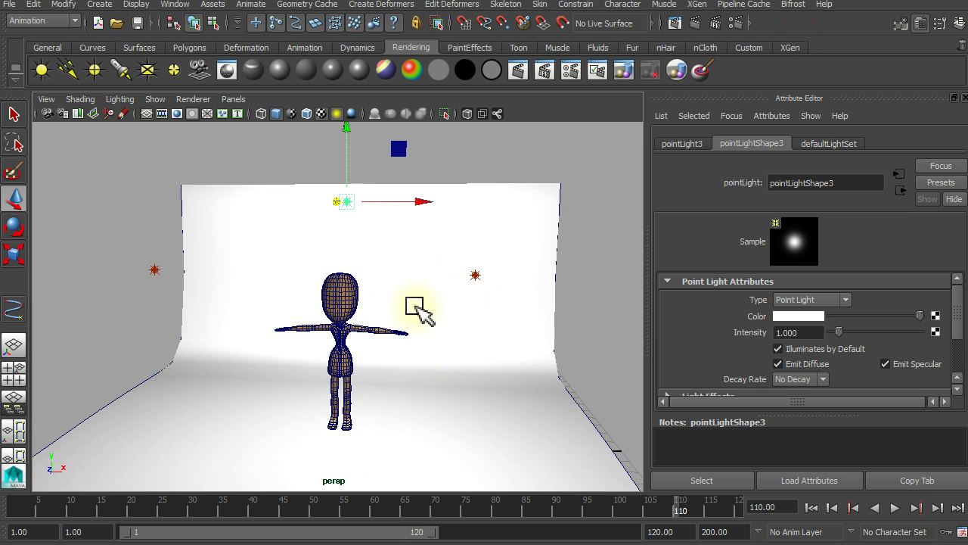
alt+drag(454, 337, 449, 328)
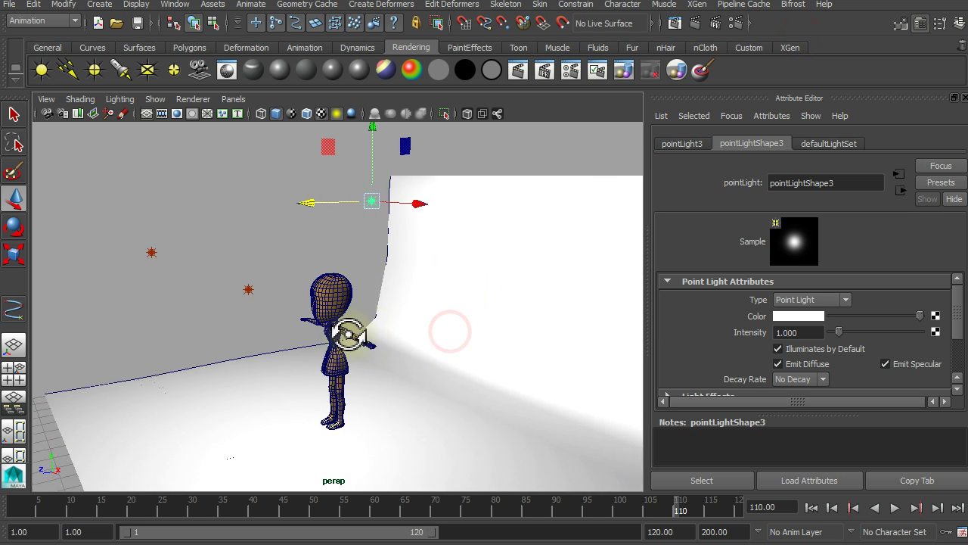
click(314, 206)
mouse_move(314, 206)
mouse_down()
mouse_move(514, 232)
mouse_move(388, 224)
mouse_up()
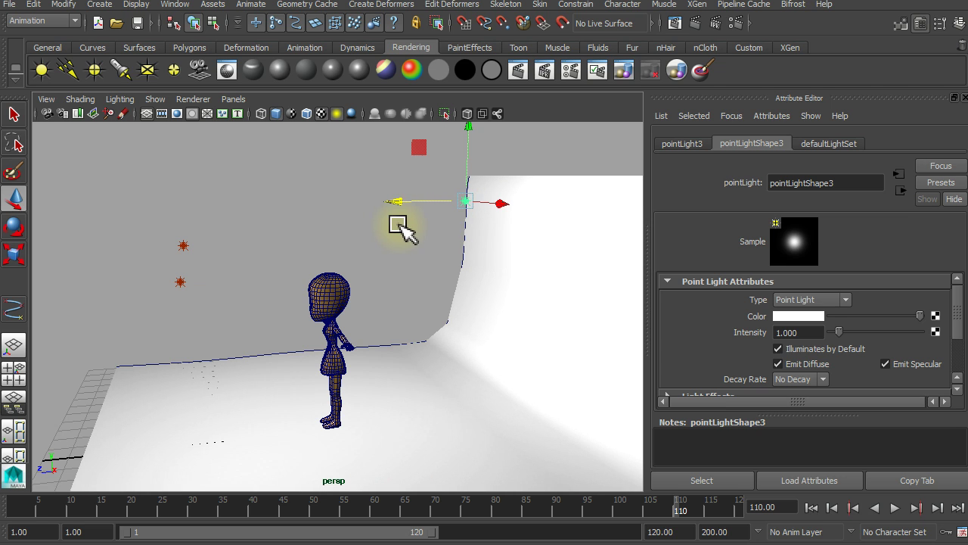
click(390, 200)
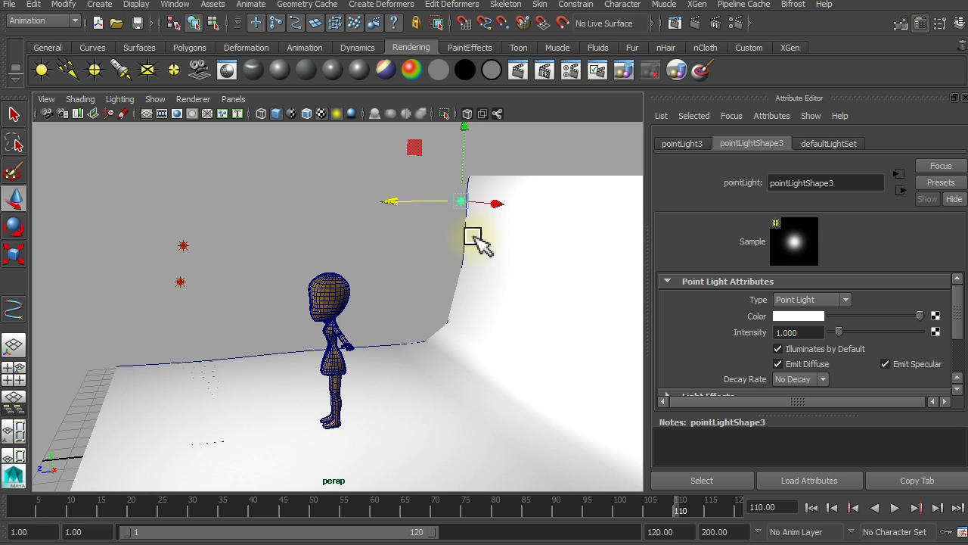
click(846, 299)
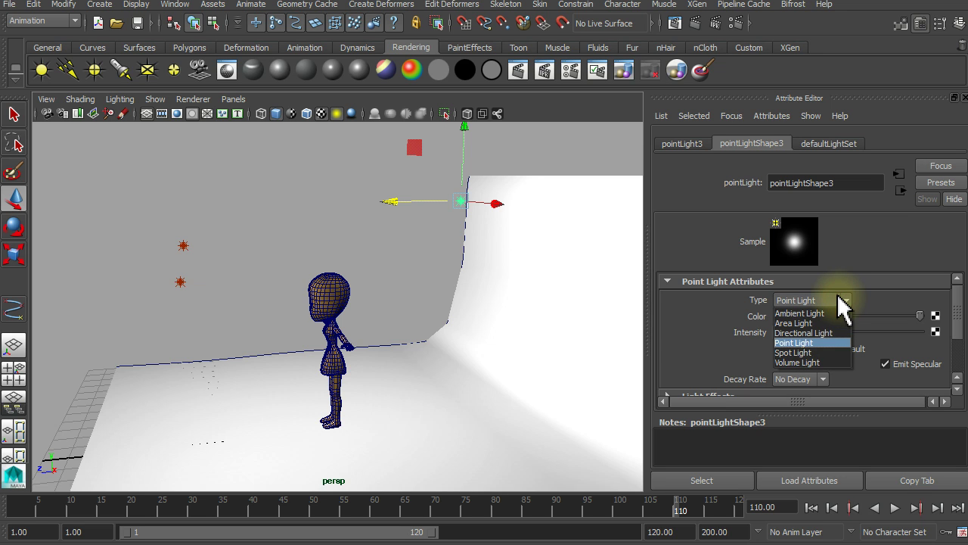
Turn the third light into a spot light and aim it down onto the floor
click(813, 353)
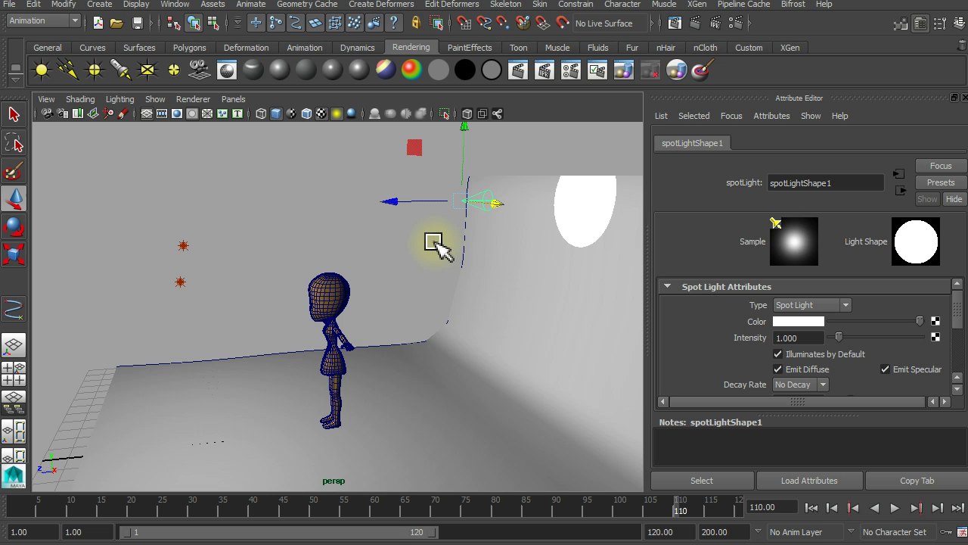
click(13, 227)
mouse_move(409, 162)
mouse_down()
mouse_move(571, 204)
mouse_move(523, 190)
mouse_move(509, 194)
mouse_move(514, 203)
mouse_move(502, 198)
mouse_move(511, 199)
mouse_up()
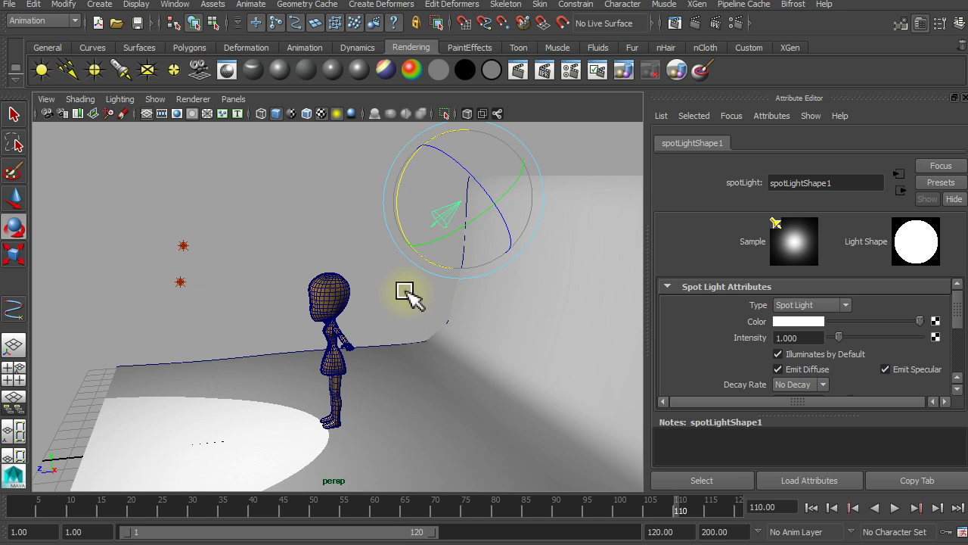
Widen the spotlight cone to about 86°, soften its penumbra and dropoff, and set Intensity to 2
scroll(861, 357, down, 3)
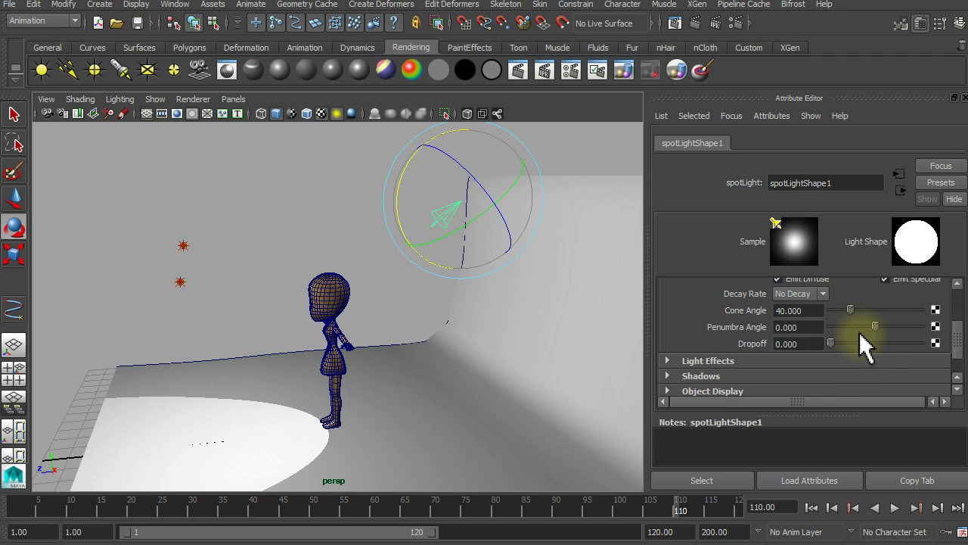
drag(851, 312, 873, 309)
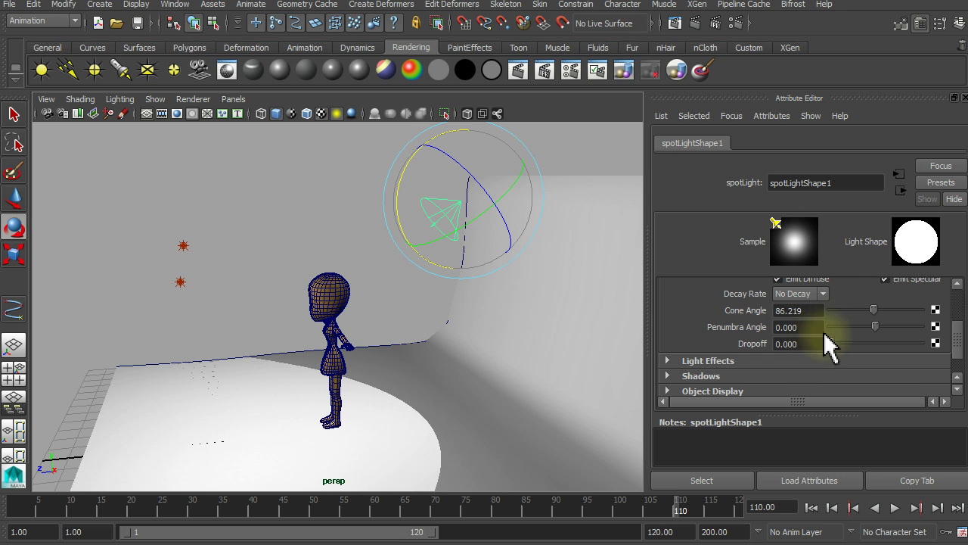
scroll(841, 310, up, 2)
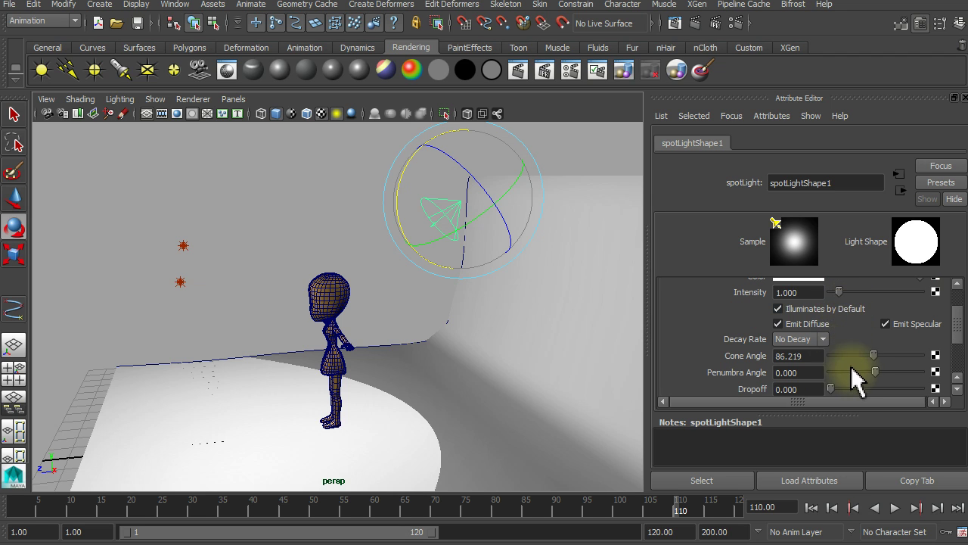
scroll(839, 347, down, 2)
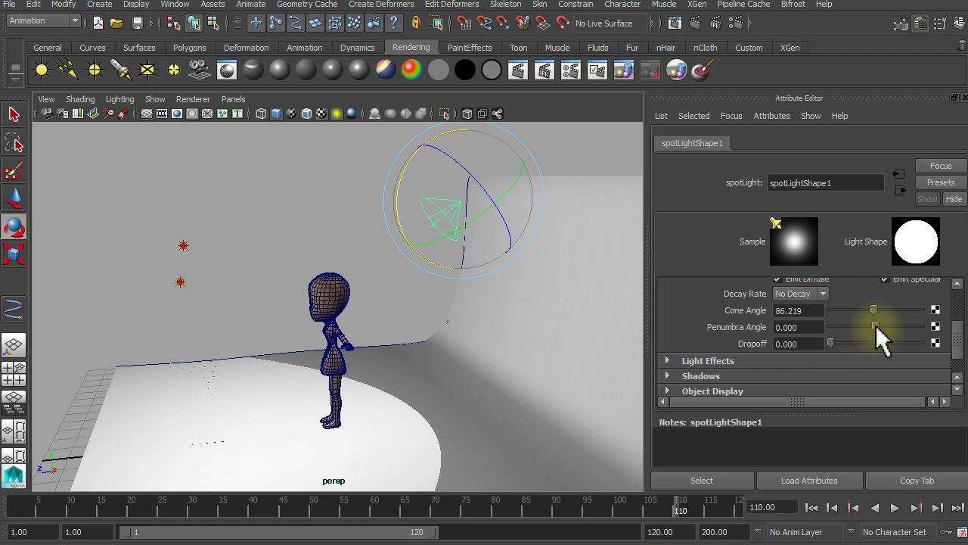
drag(875, 326, 908, 326)
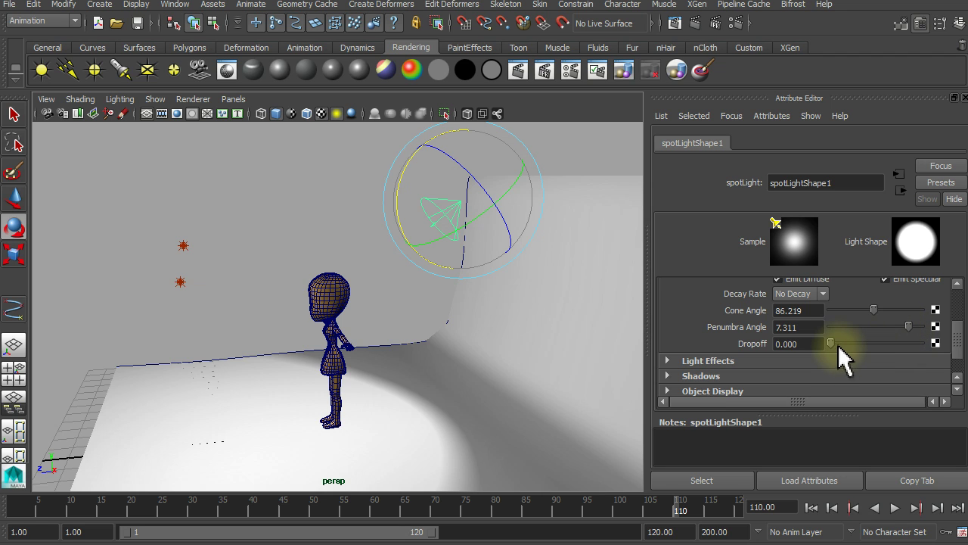
drag(830, 343, 831, 339)
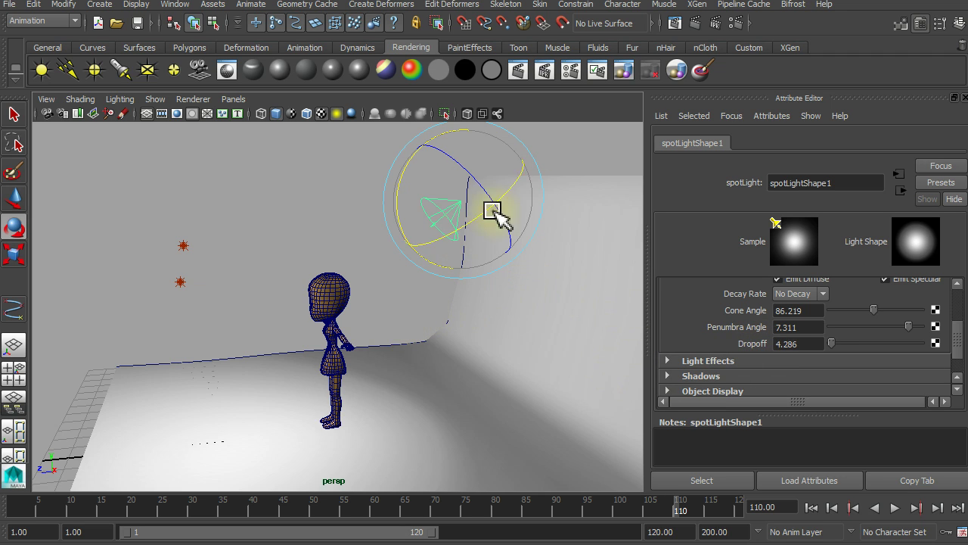
scroll(707, 314, up, 3)
double_click(798, 338)
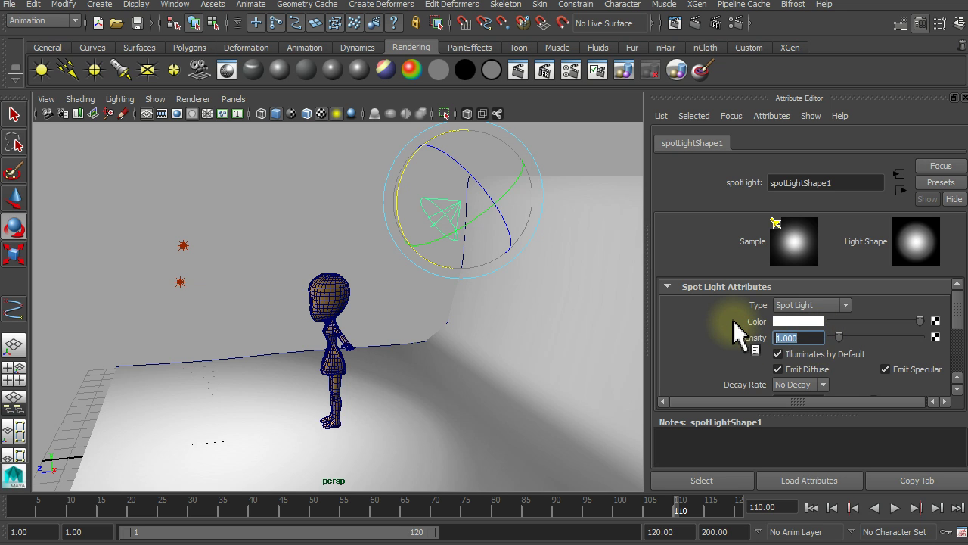
text(2.000)
key(Return)
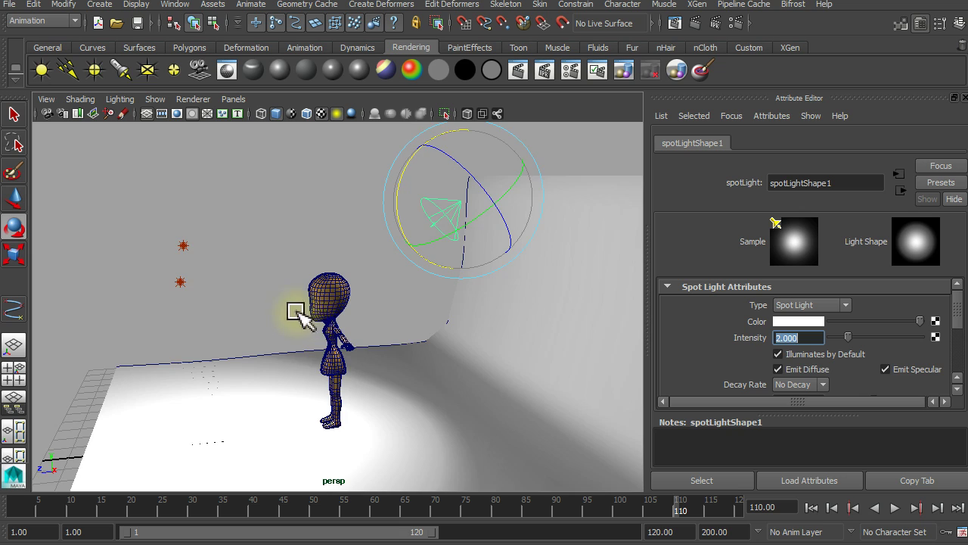
Frame the girl's head and shoulders from the front and render a test frame
alt+drag(281, 303, 370, 306)
alt+right_drag(367, 303, 375, 323)
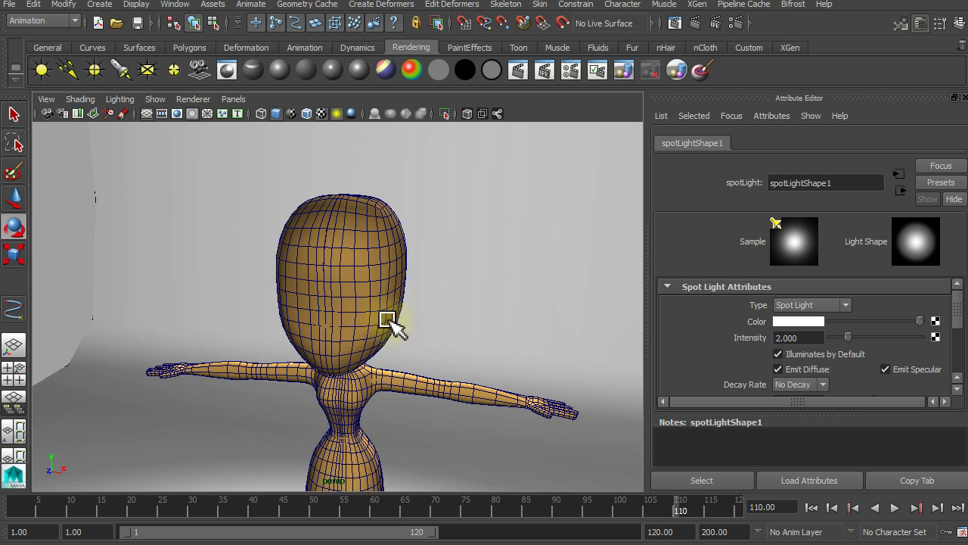
mouse_move(384, 277)
alt+middle_down()
mouse_move(389, 320)
mouse_move(400, 291)
alt+middle_up()
scroll(389, 264, down, 2)
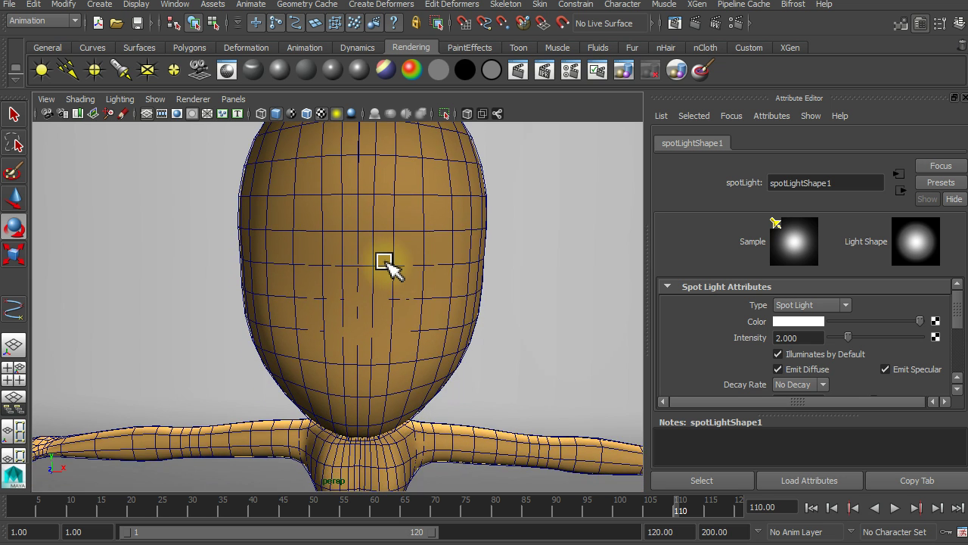
scroll(389, 264, down, 1)
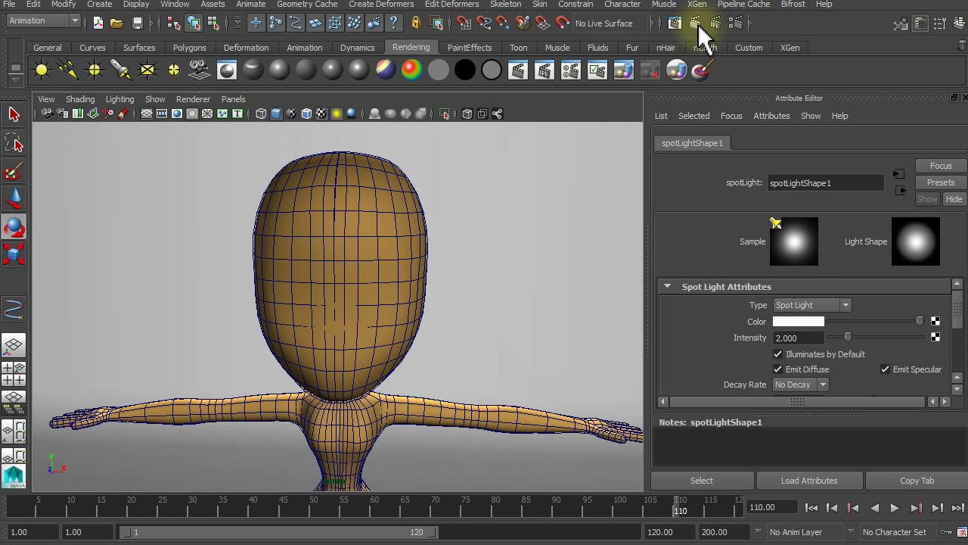
click(698, 25)
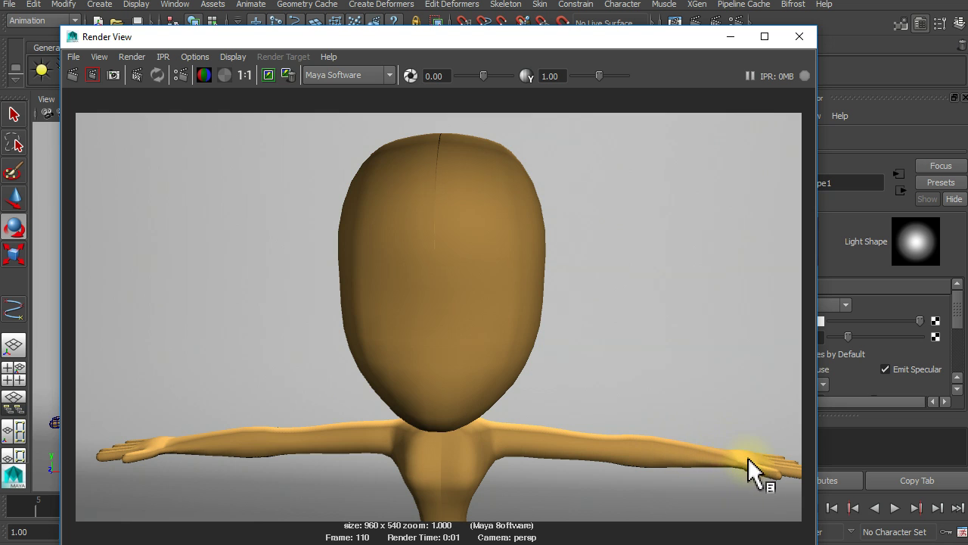
scroll(484, 435, down, 2)
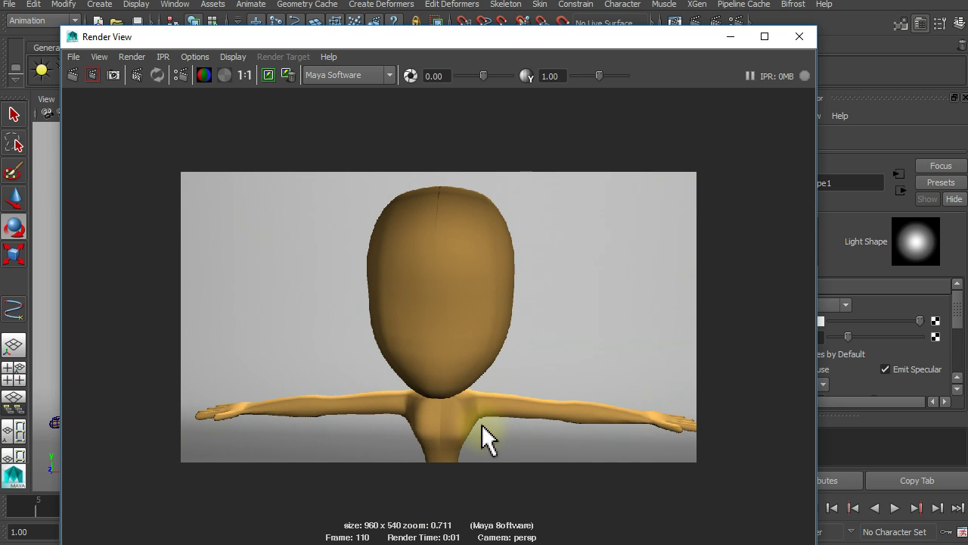
click(799, 37)
scroll(517, 291, down, 2)
scroll(512, 290, down, 3)
mouse_move(512, 292)
alt+mouse_down()
mouse_move(478, 309)
mouse_move(374, 325)
mouse_move(432, 308)
mouse_move(404, 300)
mouse_move(448, 269)
mouse_move(496, 287)
alt+mouse_up()
scroll(374, 325, down, 3)
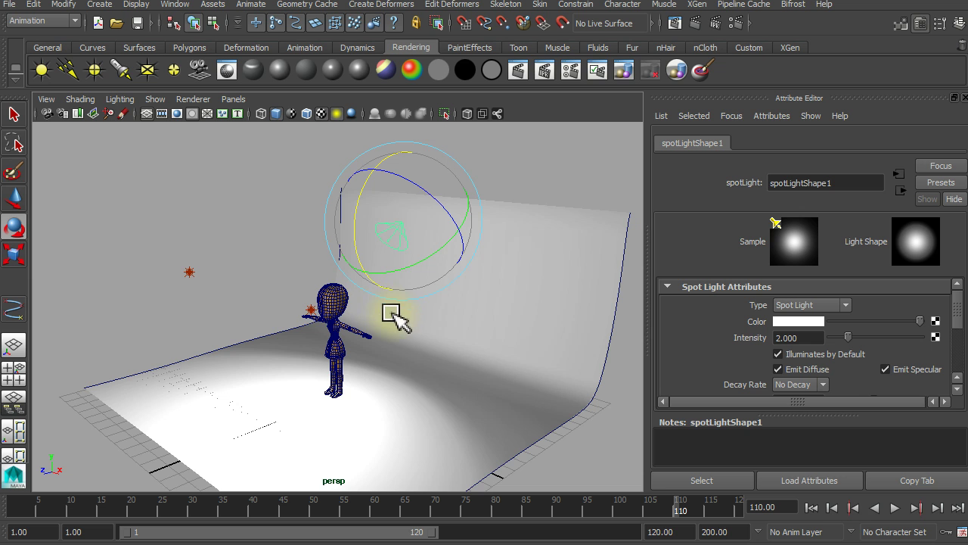
mouse_move(356, 324)
alt+mouse_down()
mouse_move(458, 318)
mouse_move(502, 285)
mouse_move(395, 318)
mouse_move(413, 333)
alt+mouse_up()
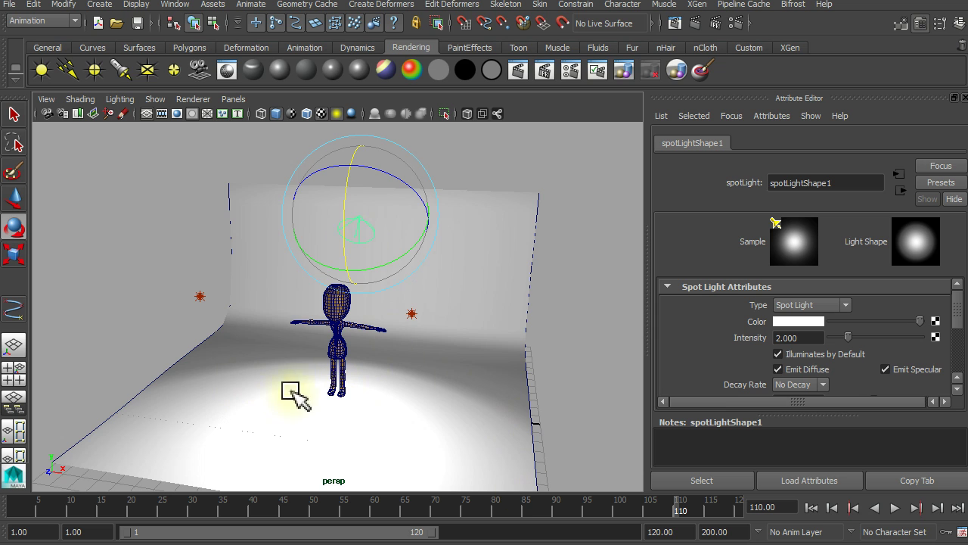
Select the point light beside the character and run a test render of the lighting
click(410, 315)
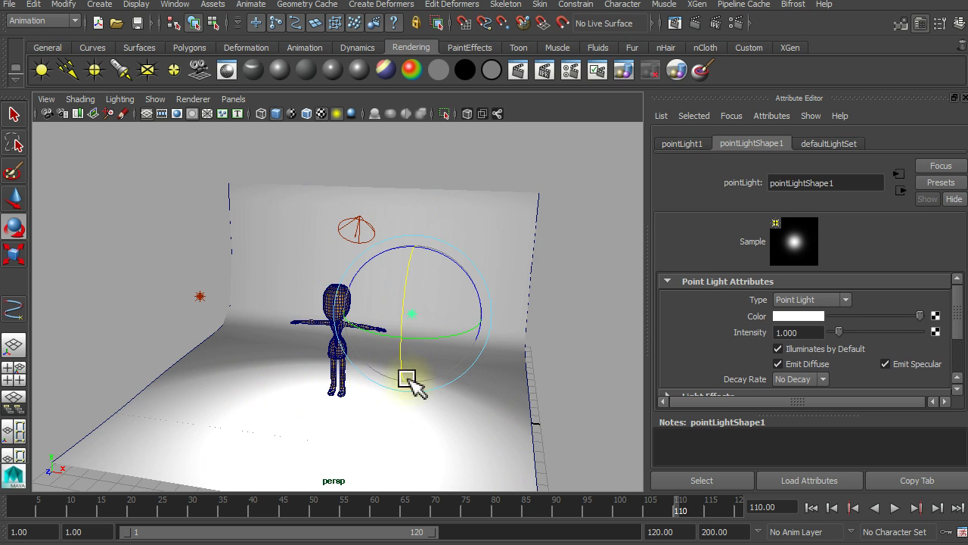
alt+drag(345, 399, 371, 356)
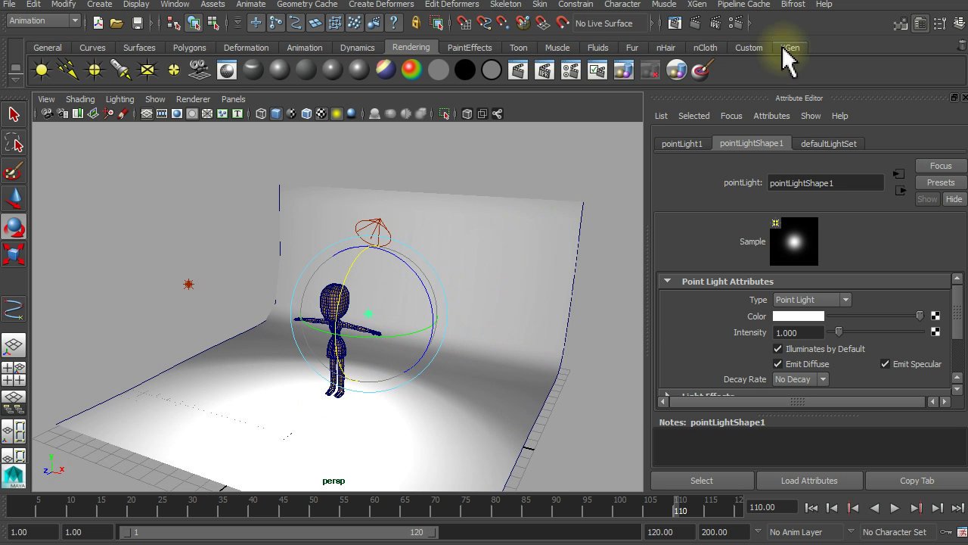
click(695, 23)
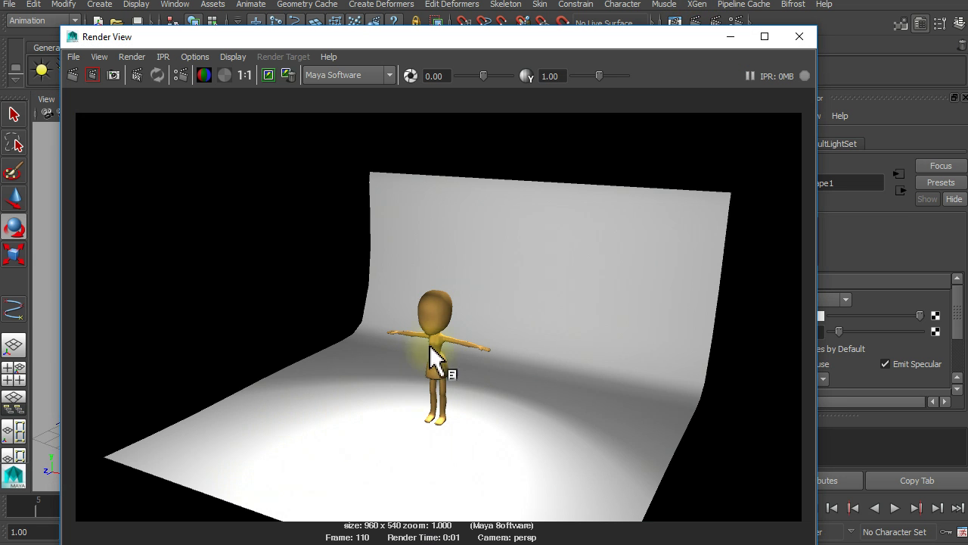
click(799, 36)
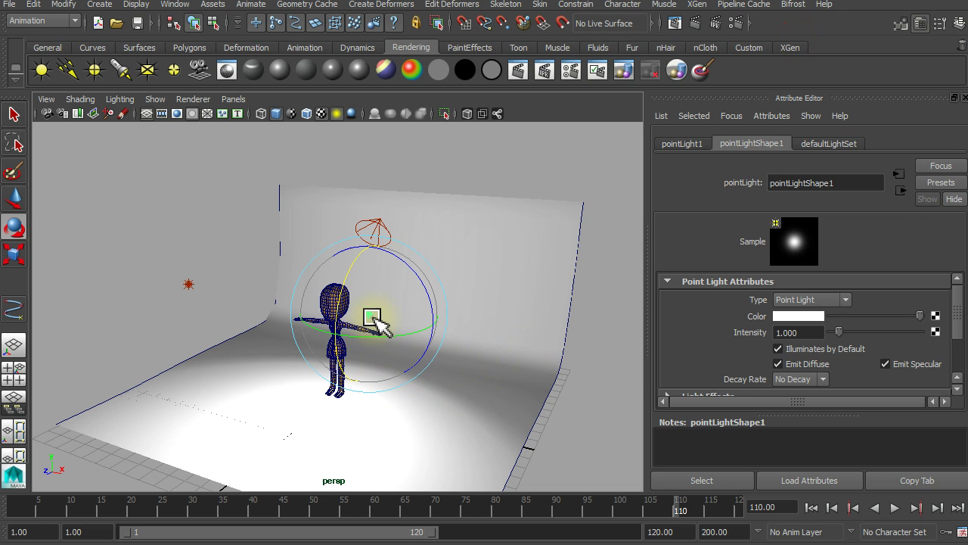
Enable Use Depth Map Shadows on the first point light, then pick the second point light
scroll(824, 353, down, 2)
scroll(824, 352, down, 1)
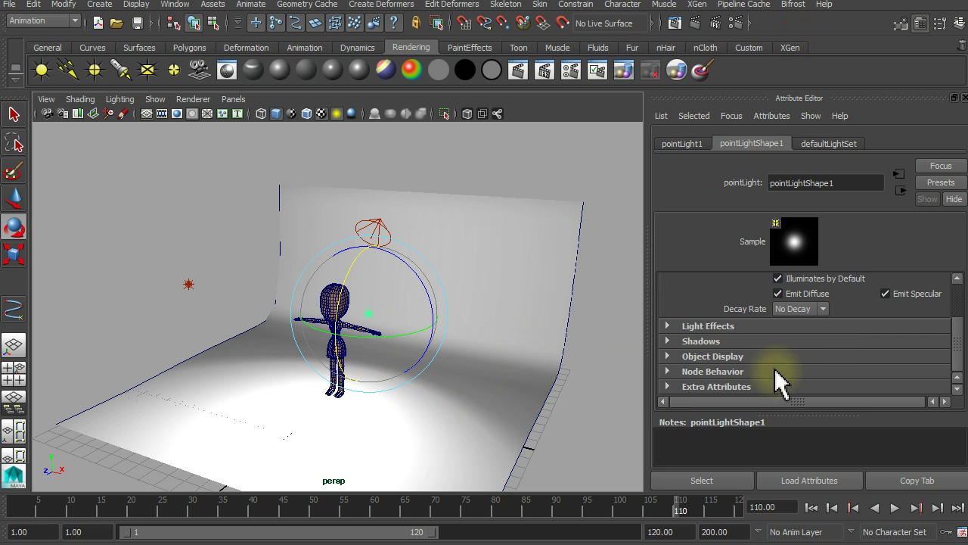
click(667, 341)
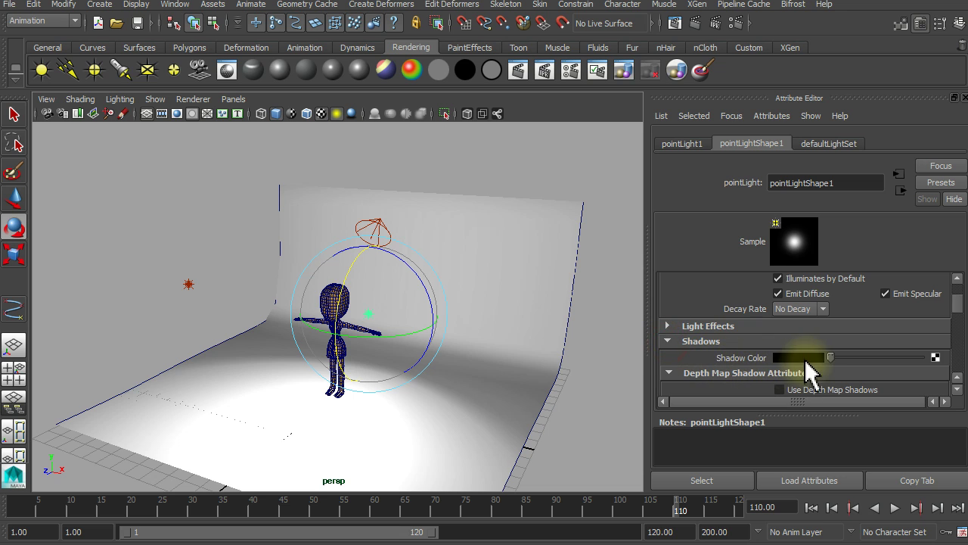
click(780, 390)
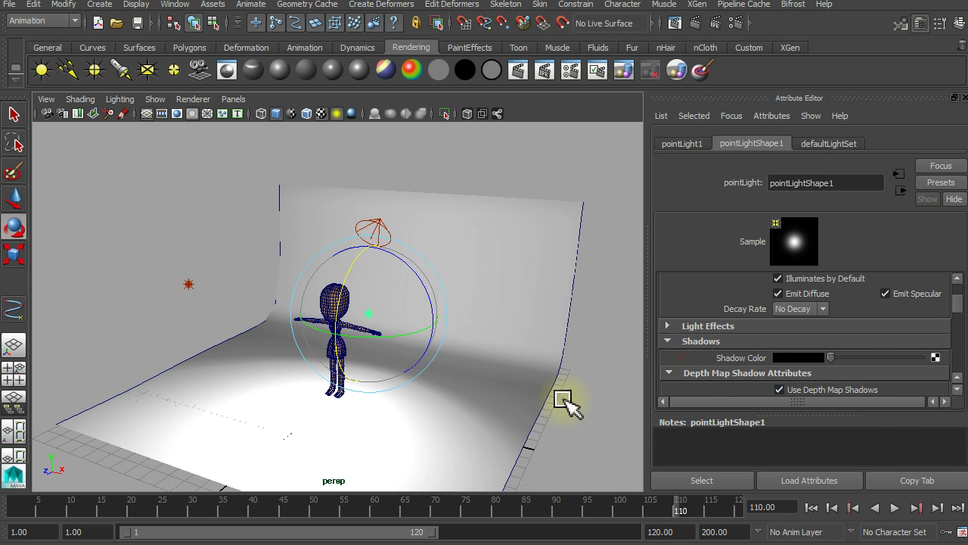
click(190, 287)
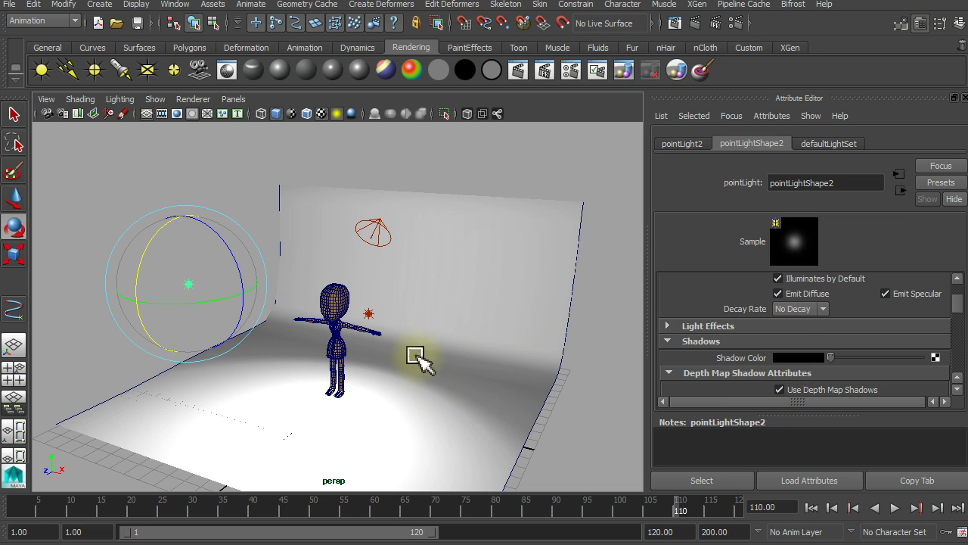
click(600, 339)
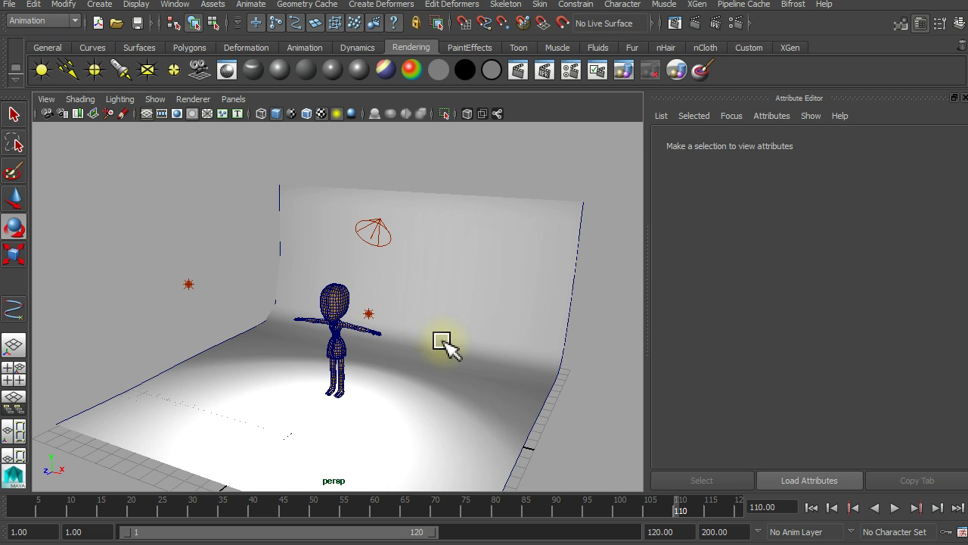
Reframe the character, test-render the point-light shadows, then select the spotlight
scroll(443, 341, up, 2)
alt+middle_drag(426, 356, 437, 355)
scroll(437, 356, down, 2)
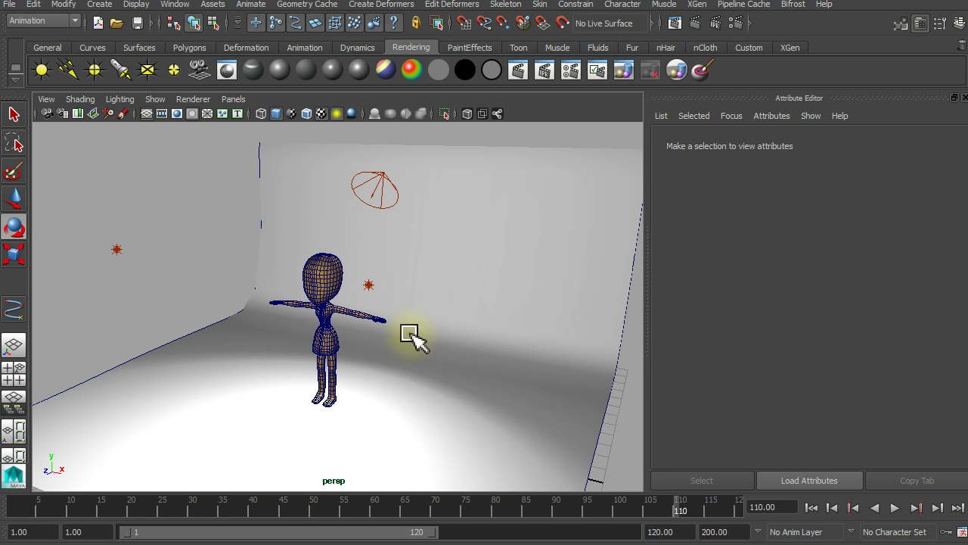
click(697, 23)
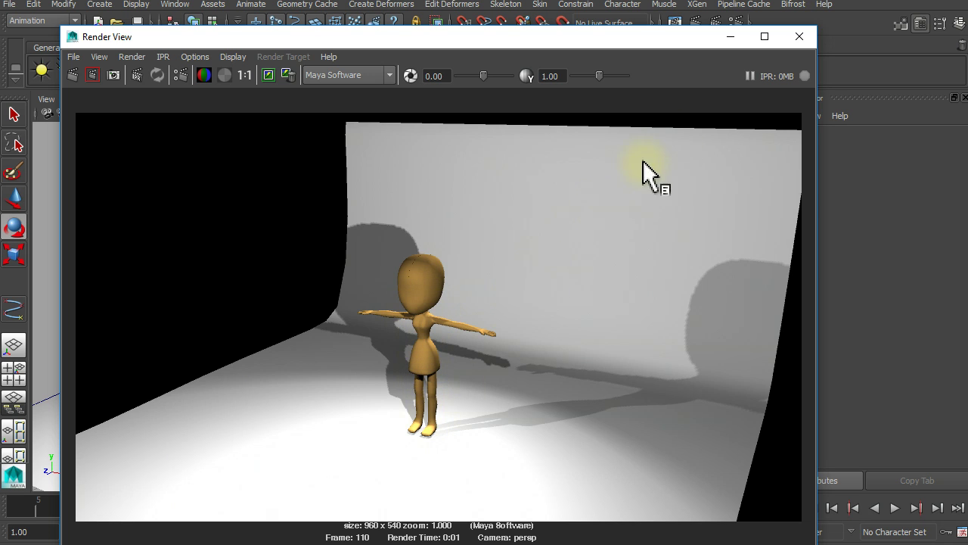
click(803, 39)
click(385, 182)
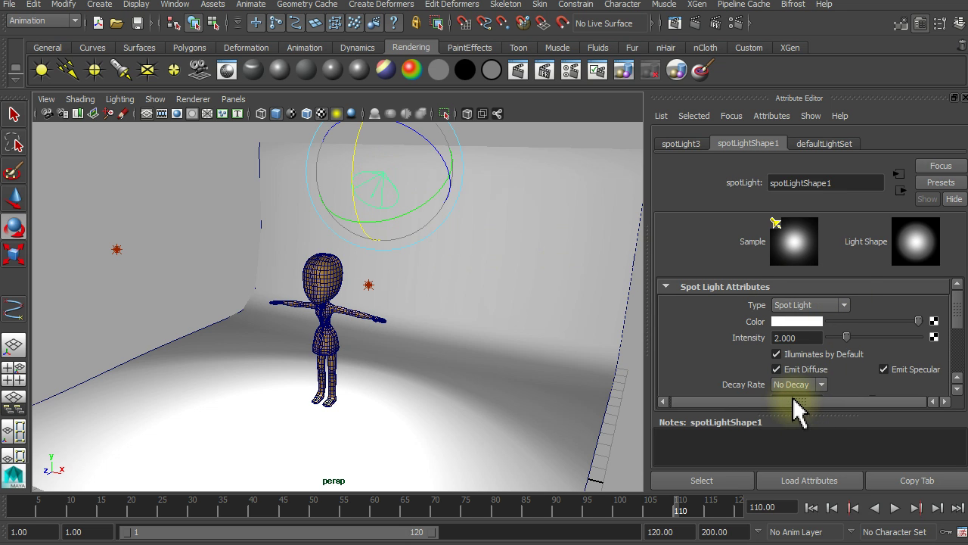
Enable Use Depth Map Shadows on the spotlight and deselect it
mouse_move(957, 321)
mouse_down()
mouse_move(959, 349)
mouse_move(946, 357)
mouse_up()
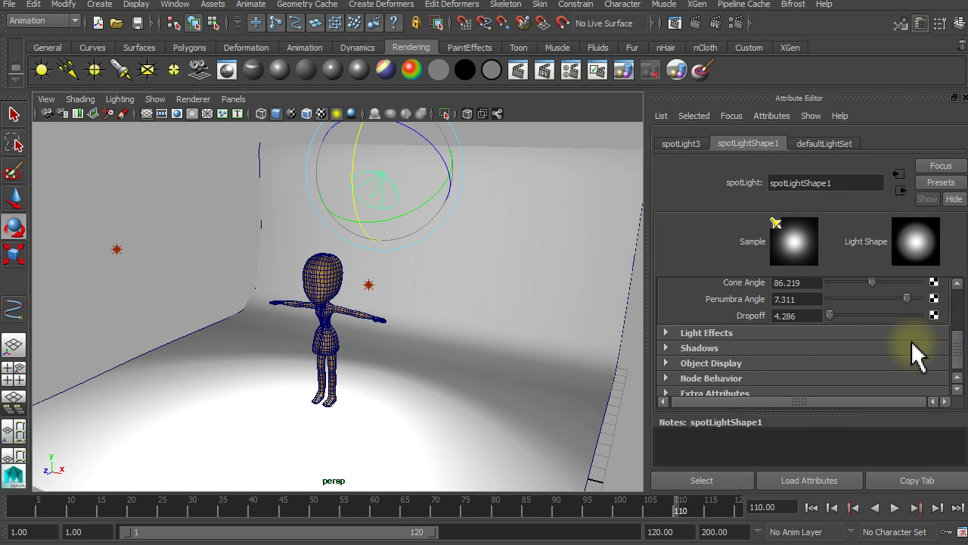
click(665, 347)
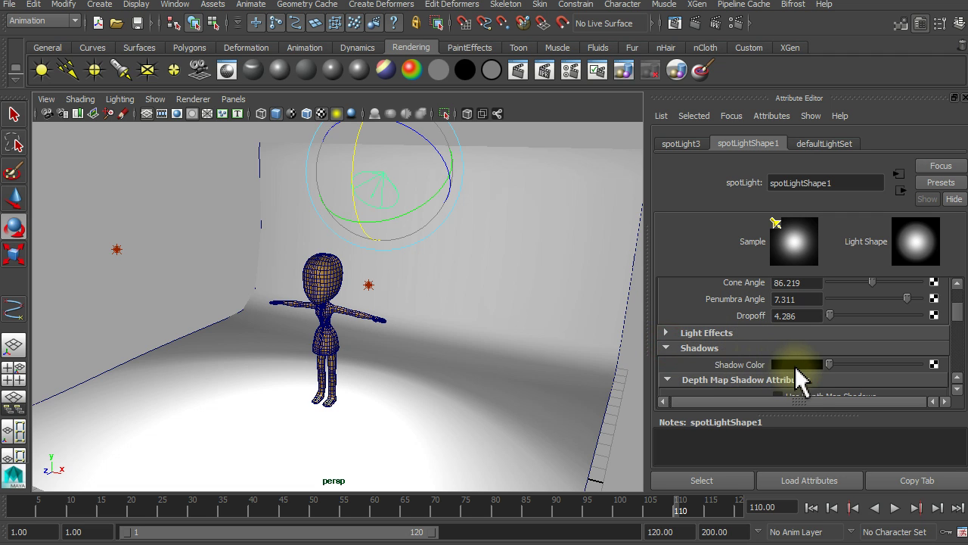
scroll(798, 384, down, 3)
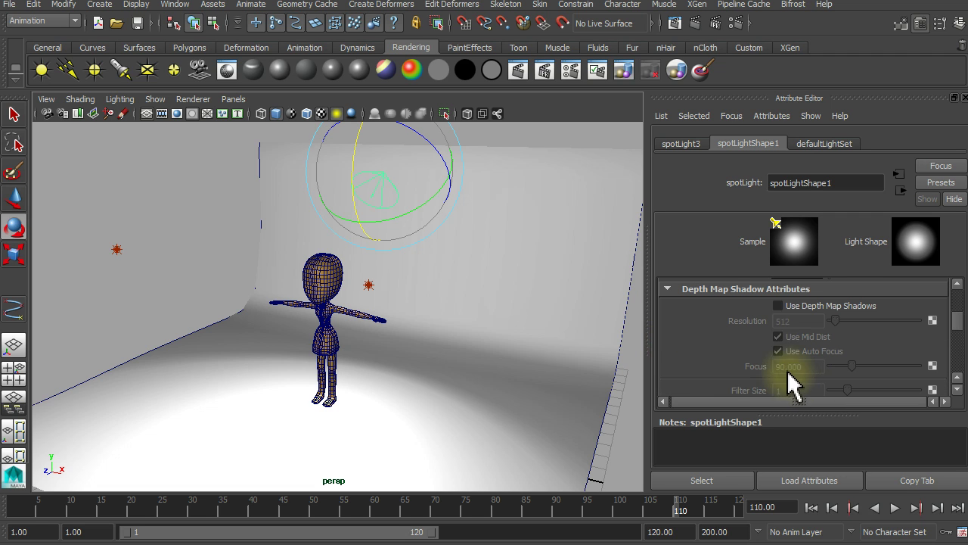
click(777, 306)
click(640, 369)
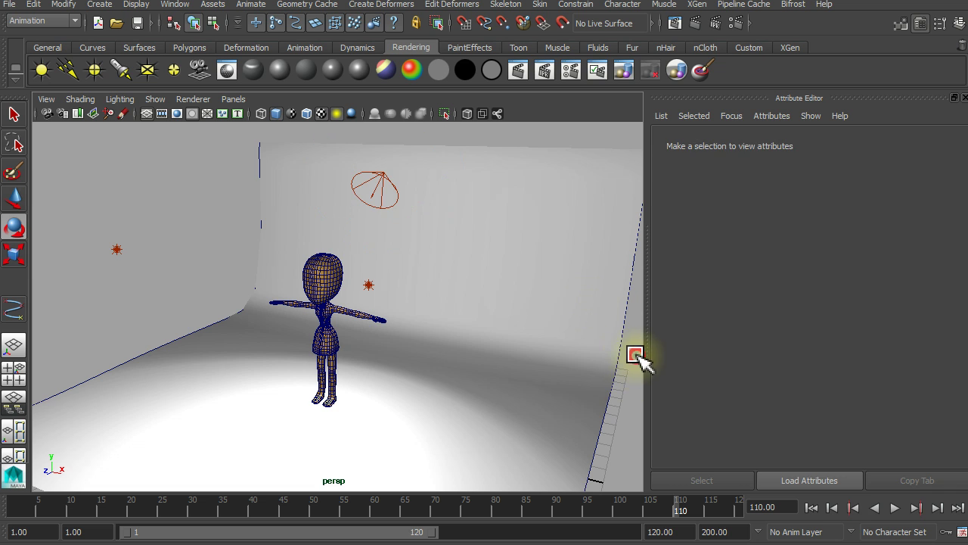
Render the frame to check her floor shadow, then orbit to a front view
click(697, 24)
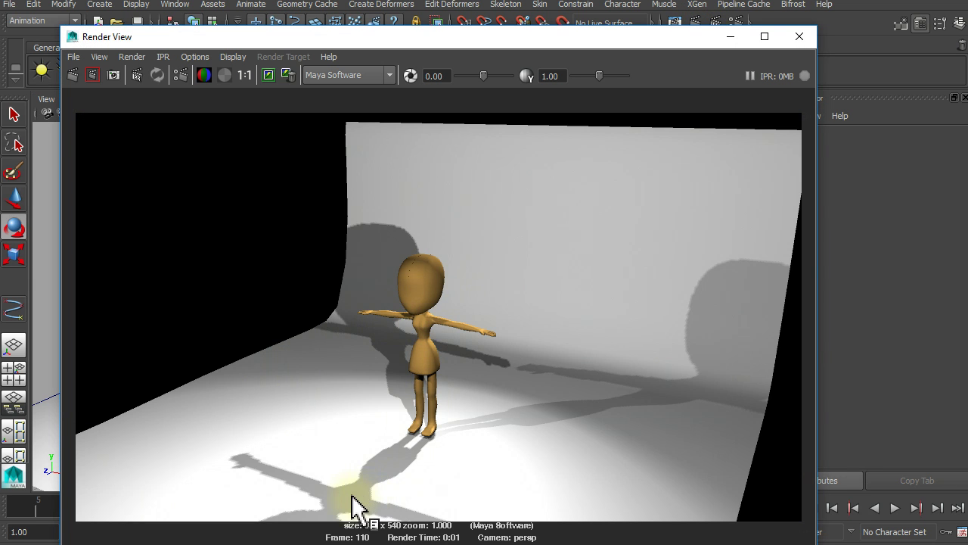
click(798, 37)
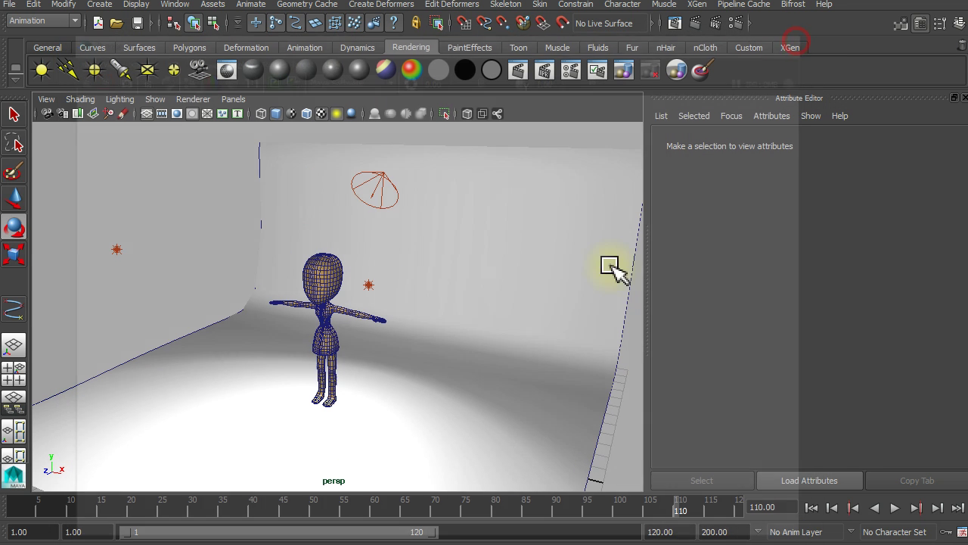
alt+drag(302, 333, 350, 320)
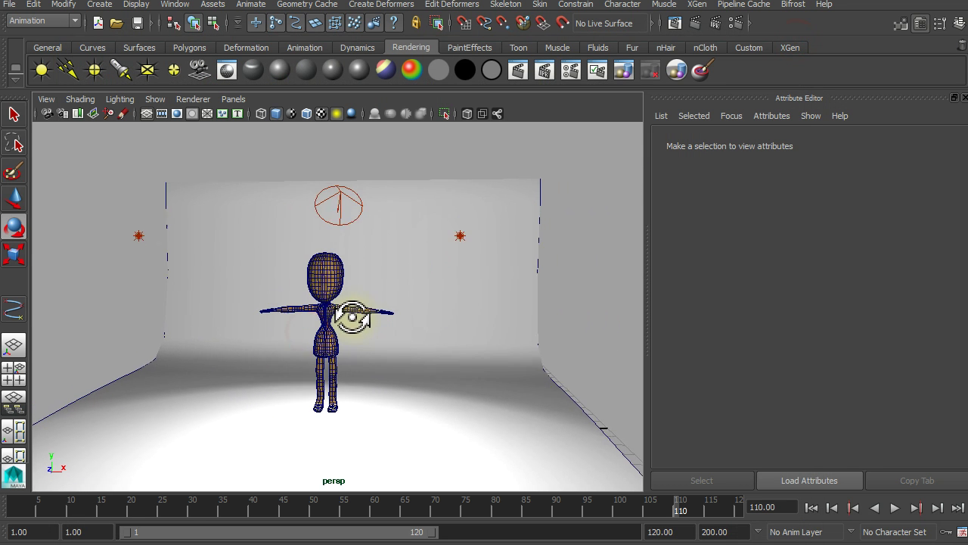
Render a close-up of the head's shadow, then zoom out to show the whole backdrop scene
scroll(360, 310, up, 5)
scroll(361, 310, up, 2)
alt+middle_drag(340, 248, 397, 307)
scroll(397, 307, up, 2)
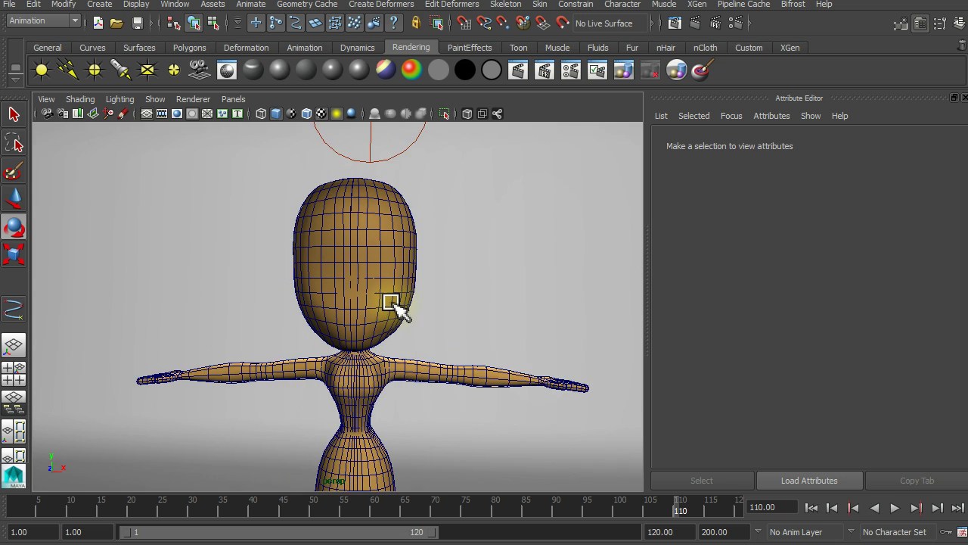
scroll(398, 307, up, 2)
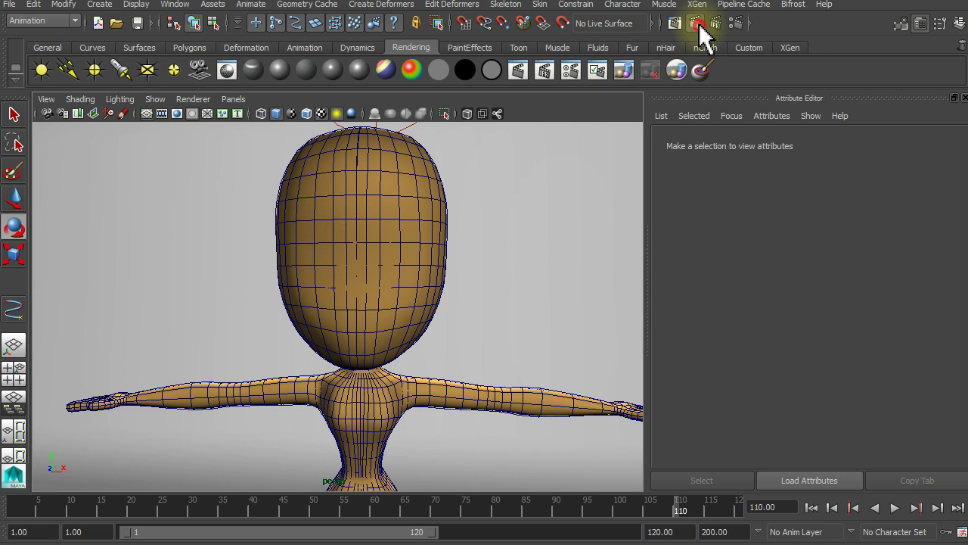
click(696, 23)
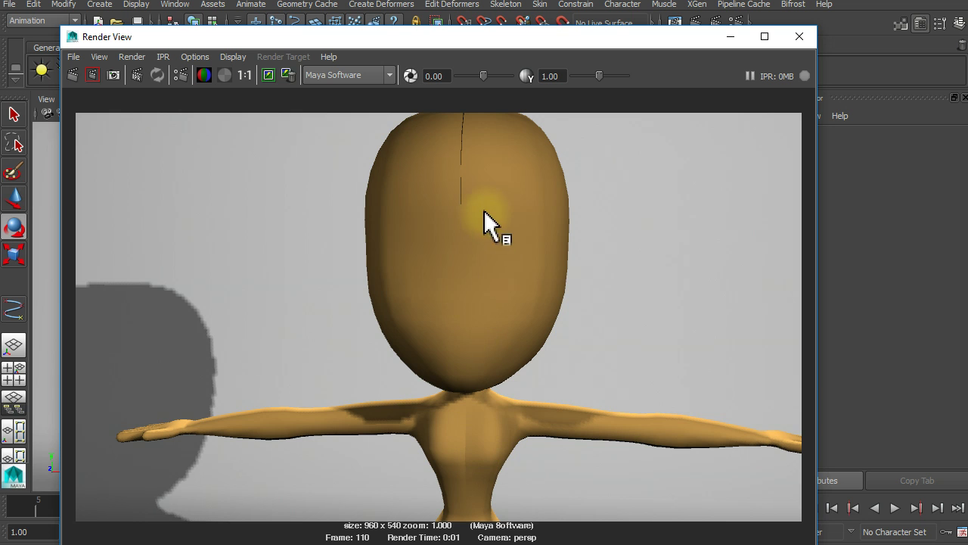
click(799, 37)
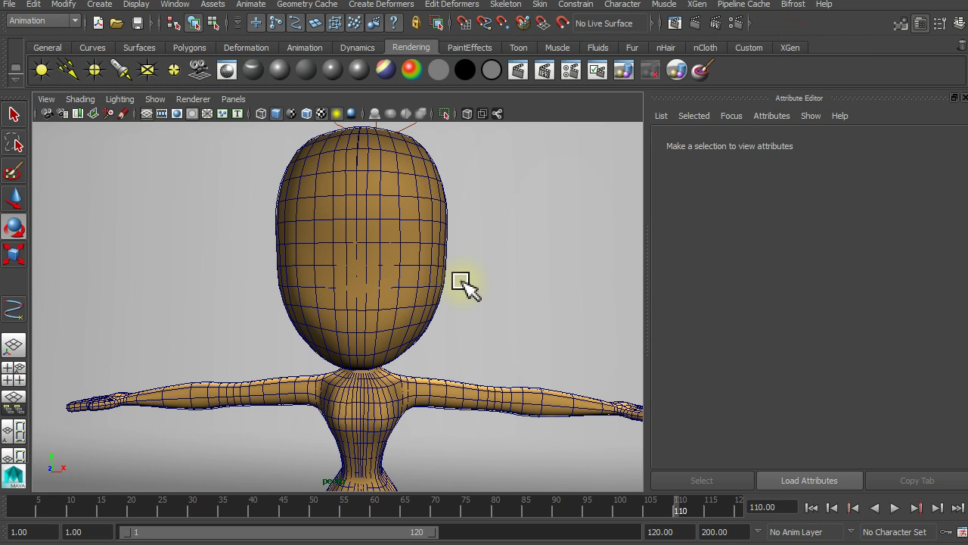
scroll(462, 287, down, 5)
mouse_move(453, 379)
alt+mouse_down()
mouse_move(431, 367)
mouse_move(414, 390)
mouse_move(439, 389)
mouse_move(426, 374)
mouse_move(356, 371)
mouse_move(383, 382)
mouse_move(356, 381)
mouse_move(335, 367)
mouse_move(353, 374)
alt+mouse_up()
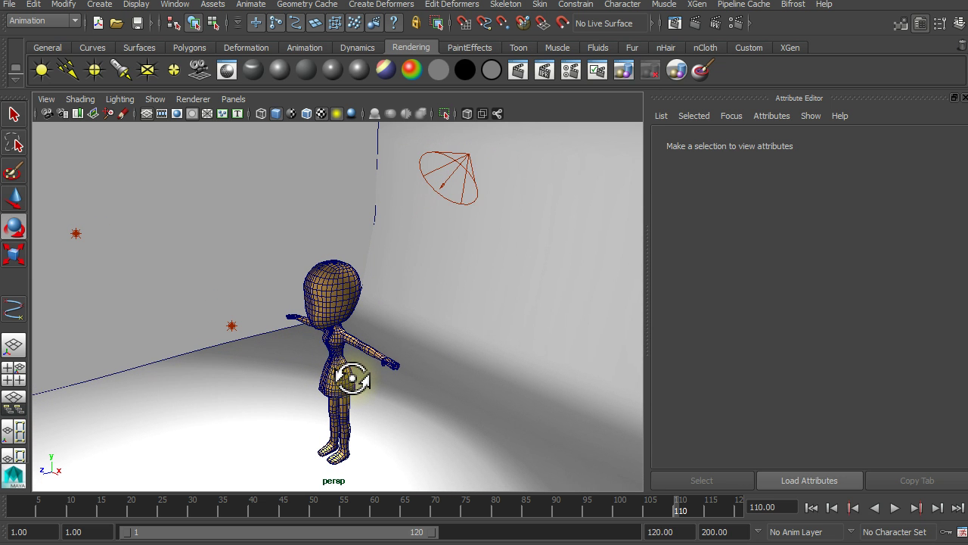
Select the spotlight, orbit, and render a wide test of the girl's shadows
click(459, 163)
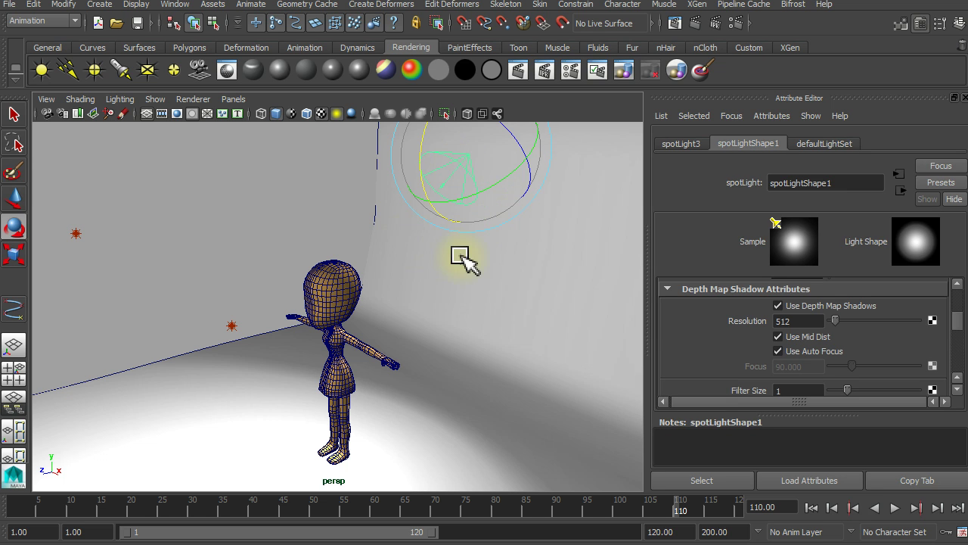
alt+drag(494, 231, 461, 242)
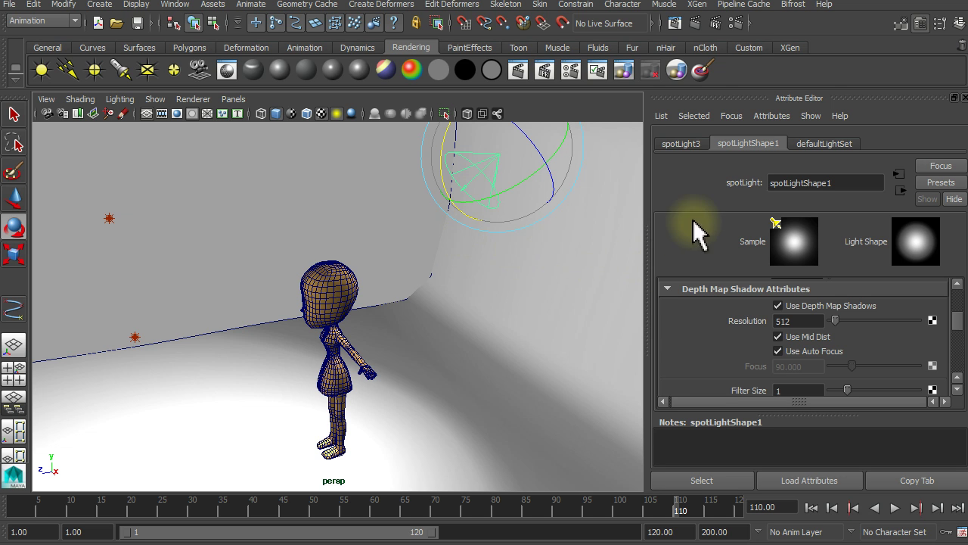
click(698, 24)
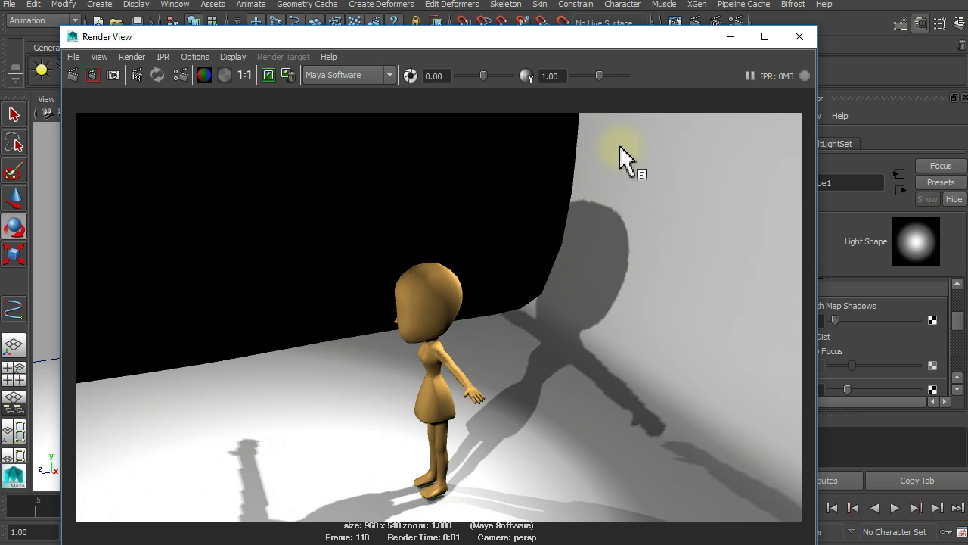
click(730, 37)
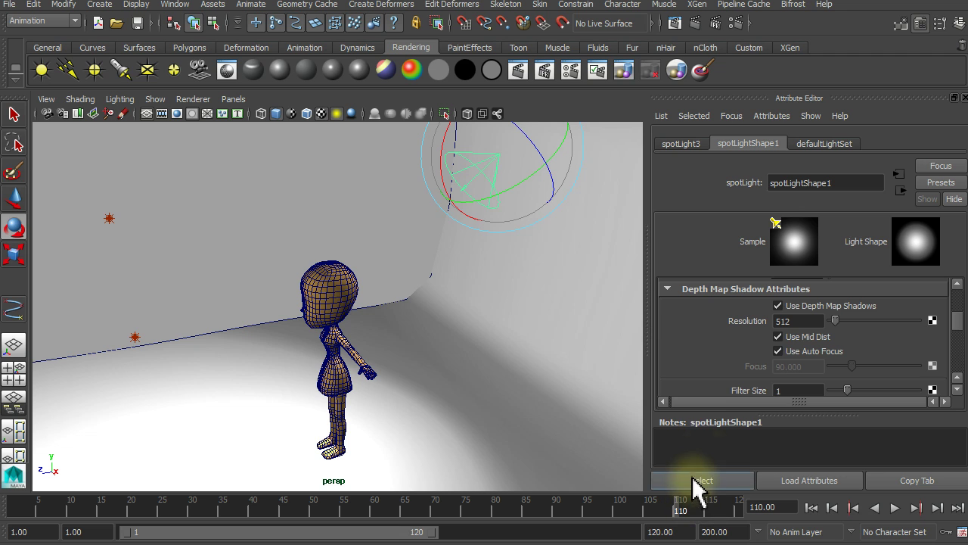
Expand the spotlight's Light Effects section in the Attribute Editor
scroll(751, 348, down, 3)
scroll(751, 349, down, 2)
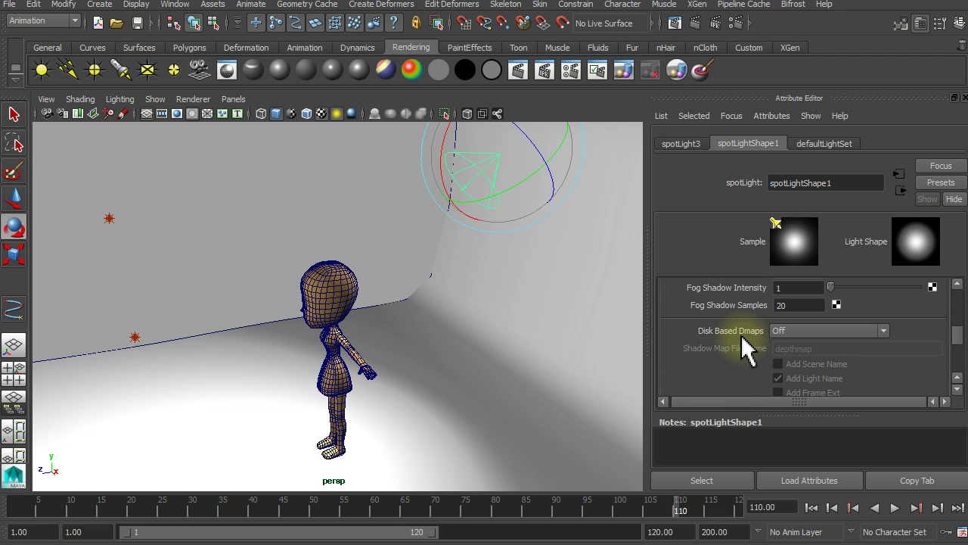
scroll(748, 350, down, 3)
scroll(728, 340, down, 3)
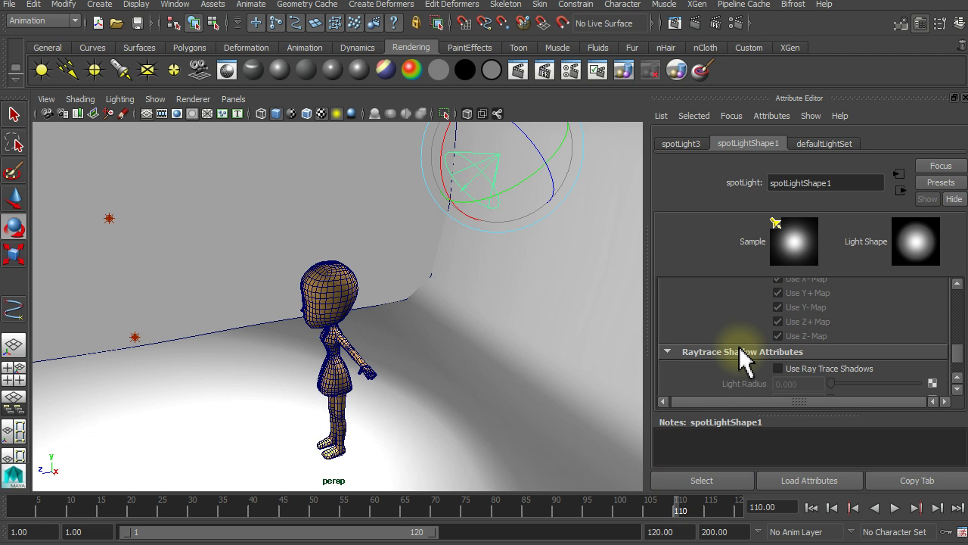
scroll(740, 356, up, 8)
scroll(730, 354, up, 3)
scroll(726, 356, up, 3)
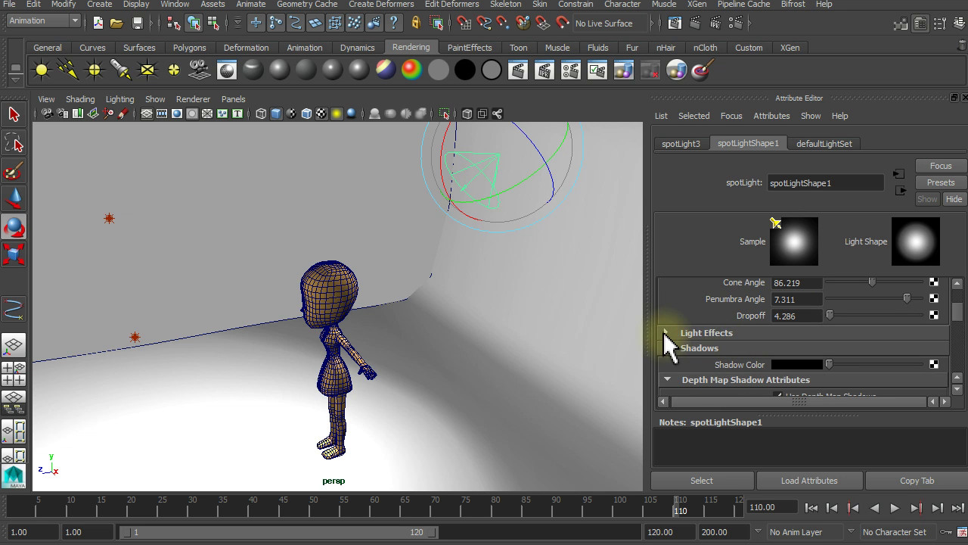
click(664, 333)
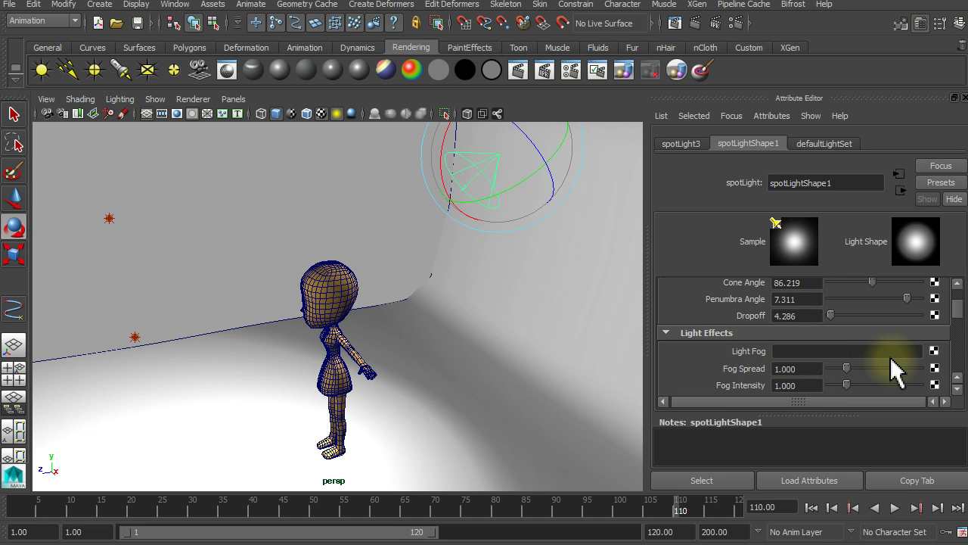
Add lightFog1 to the spotlight with Density 0.5 and render the fogged frame
click(935, 351)
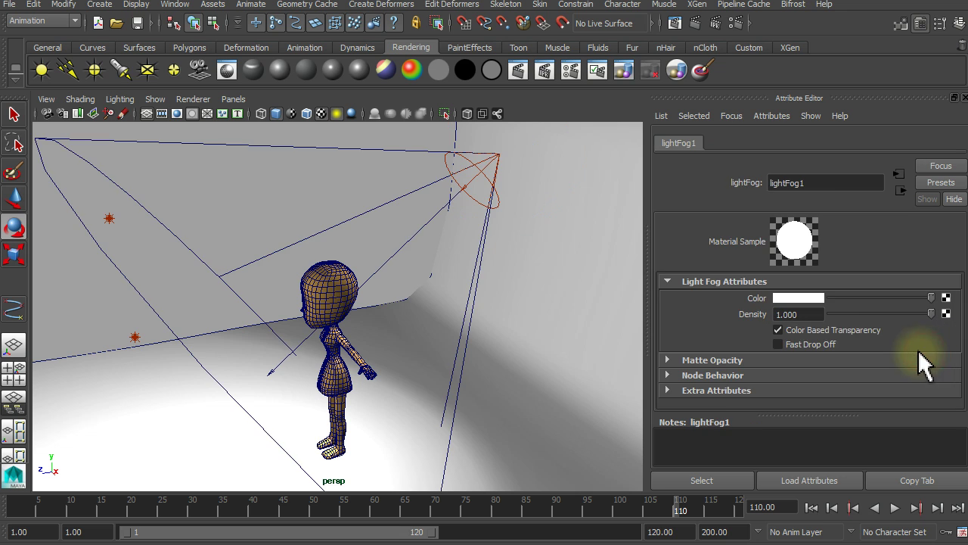
double_click(807, 314)
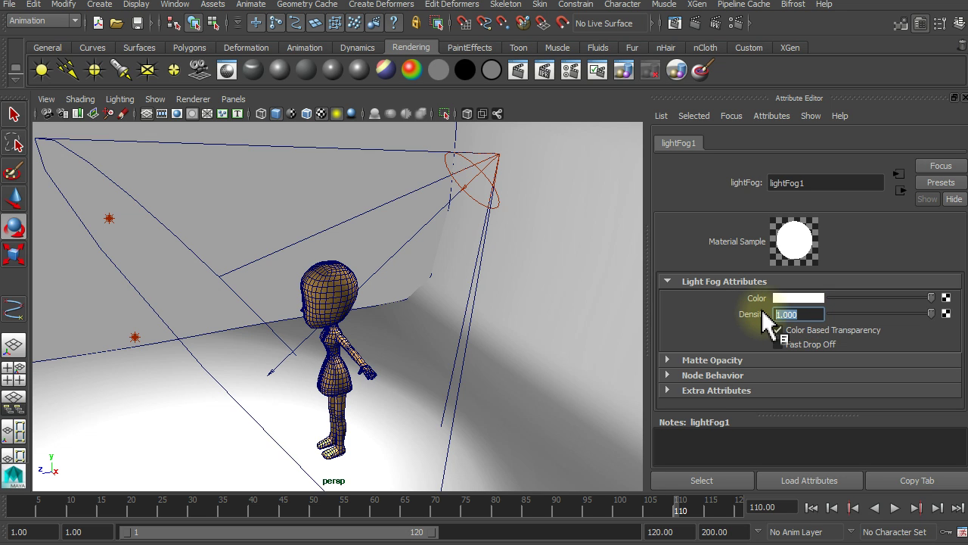
text(.5)
text(0.500)
key(Return)
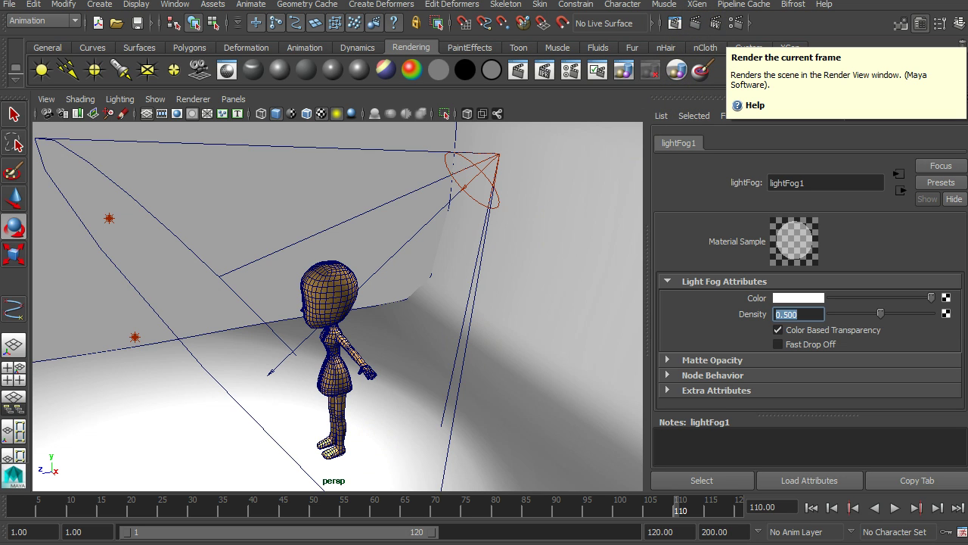
click(696, 22)
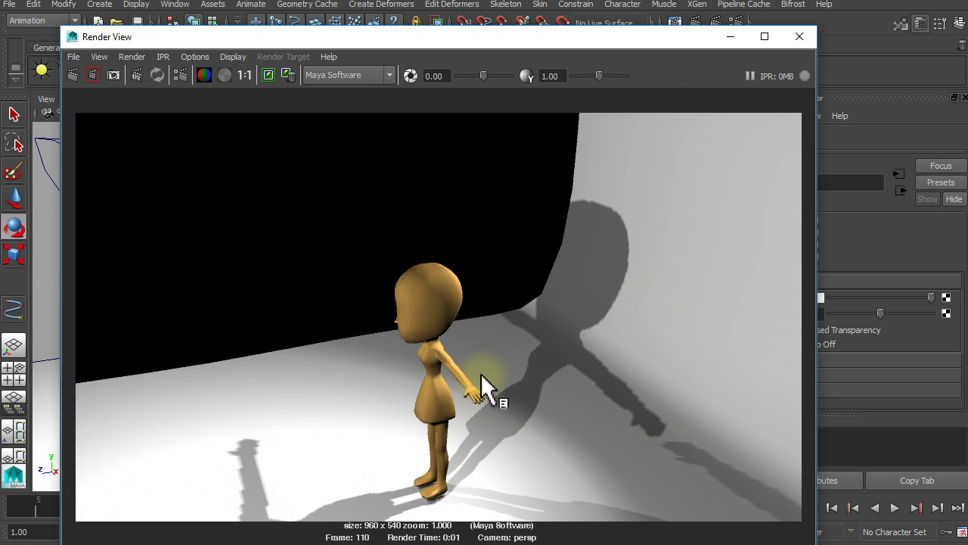
drag(584, 42, 598, 39)
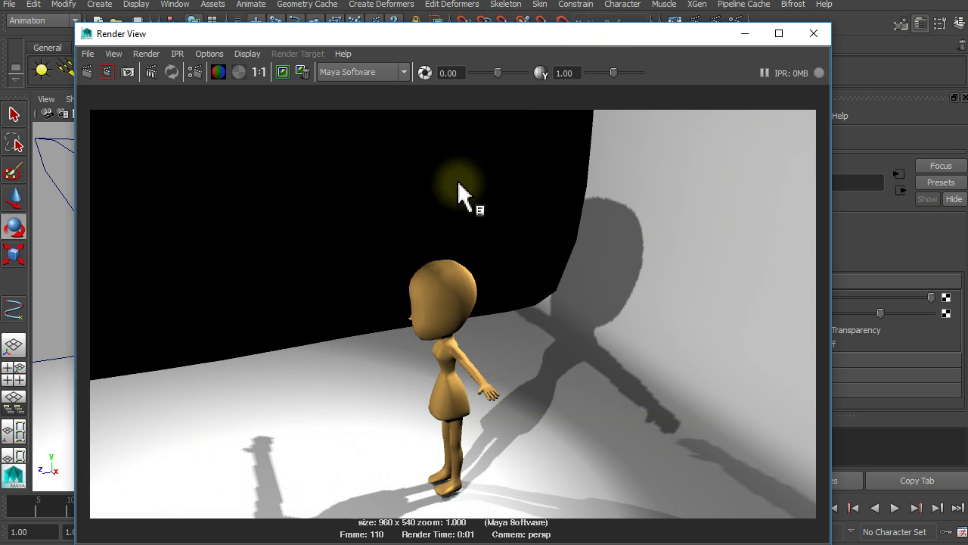
mouse_move(484, 152)
mouse_down()
mouse_move(536, 215)
mouse_move(559, 269)
mouse_up()
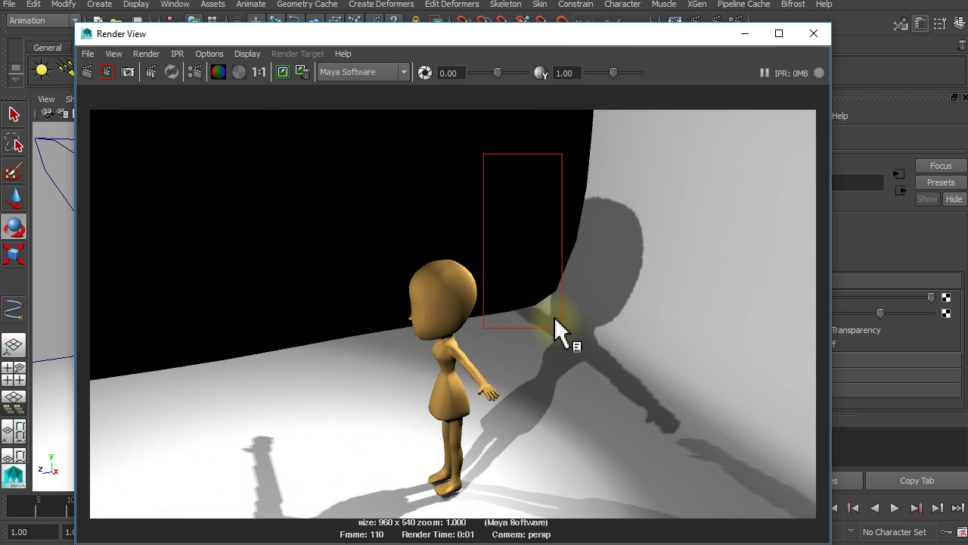
click(108, 71)
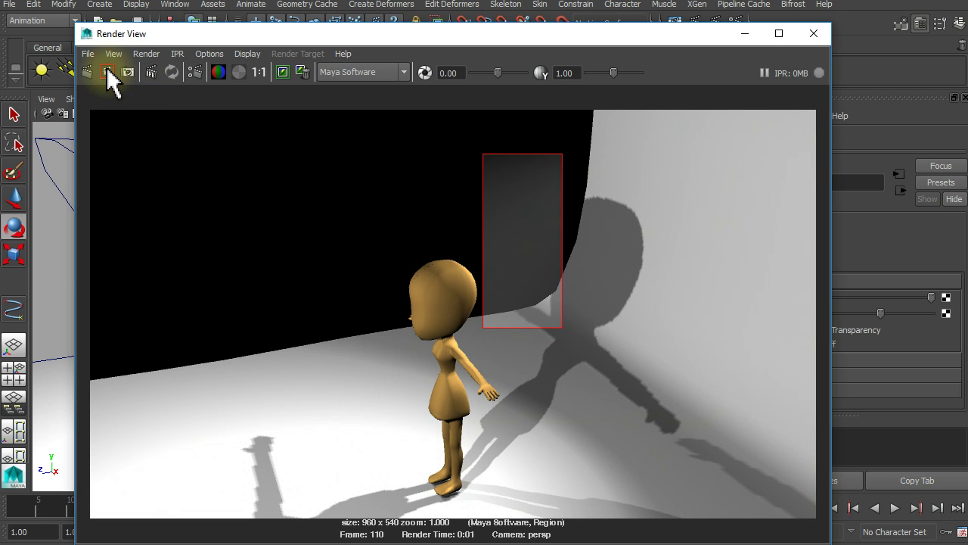
click(582, 197)
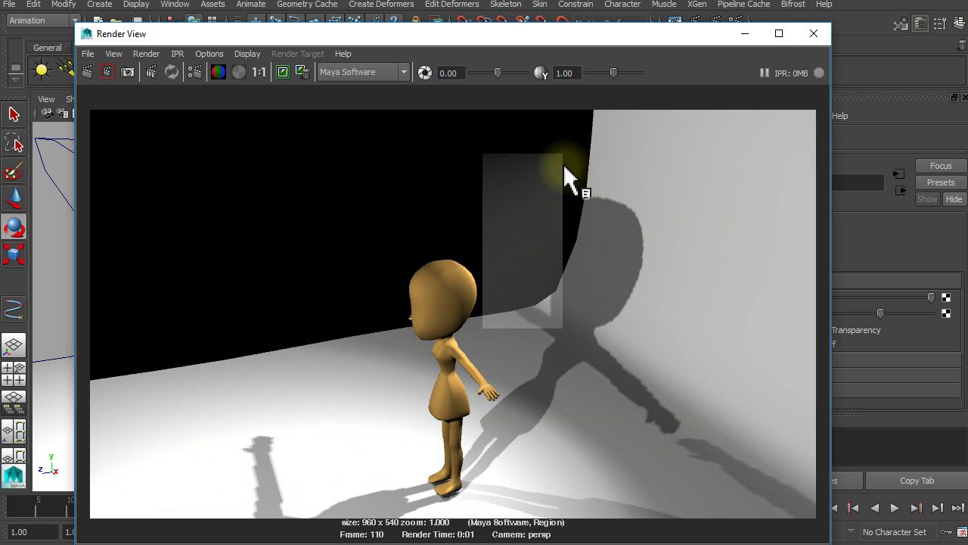
click(87, 73)
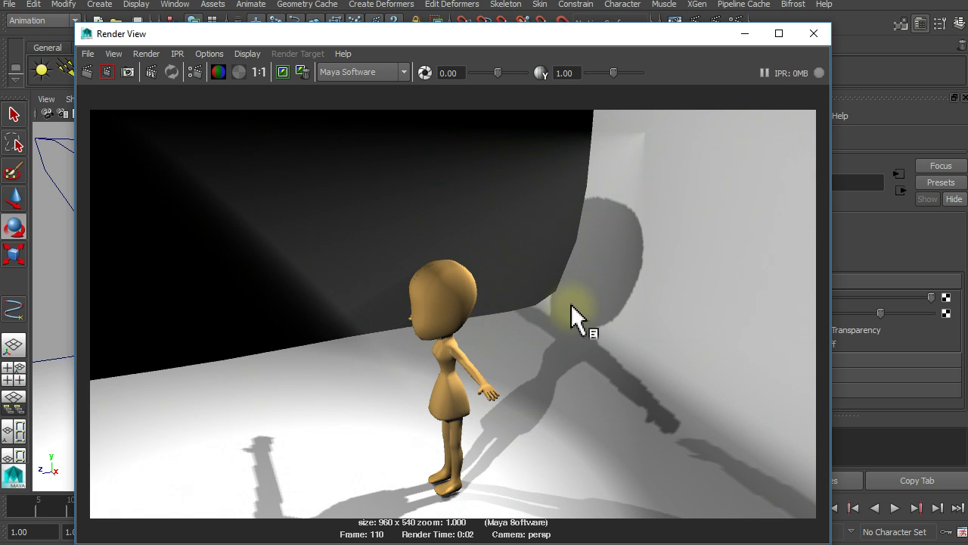
click(813, 34)
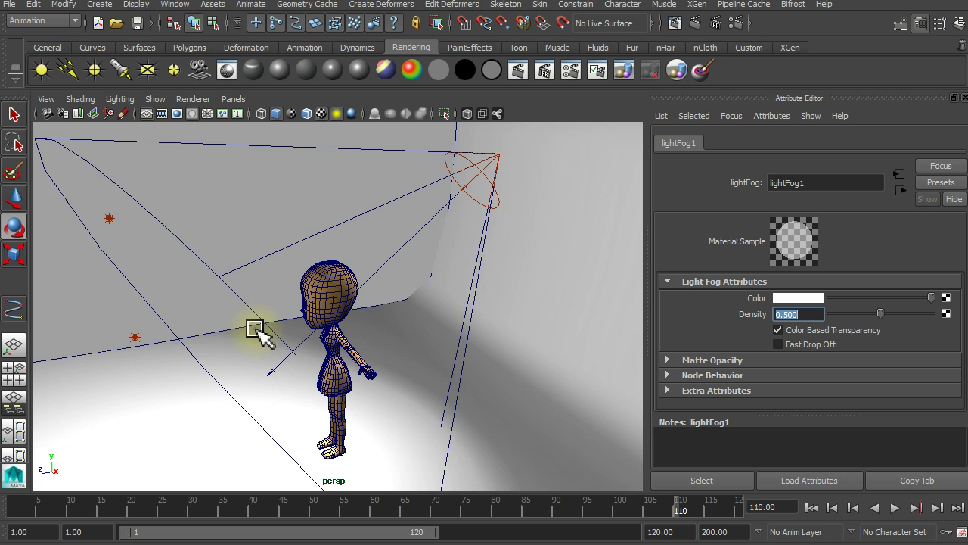
Select the left point light and change its Type to Area Light (areaLightShape1)
alt+right_drag(254, 328, 155, 264)
click(163, 238)
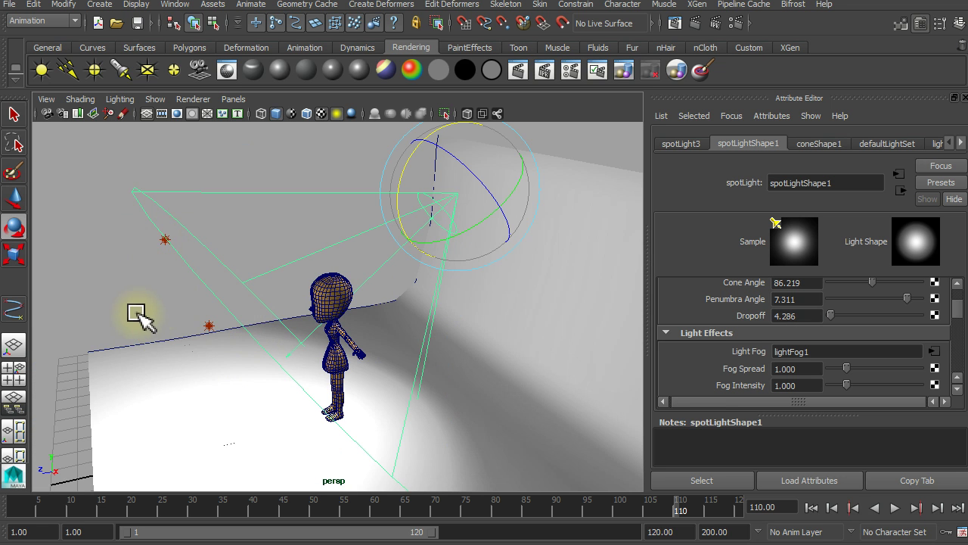
mouse_move(158, 328)
alt+mouse_down()
mouse_move(169, 318)
mouse_move(267, 311)
mouse_move(162, 279)
alt+mouse_up()
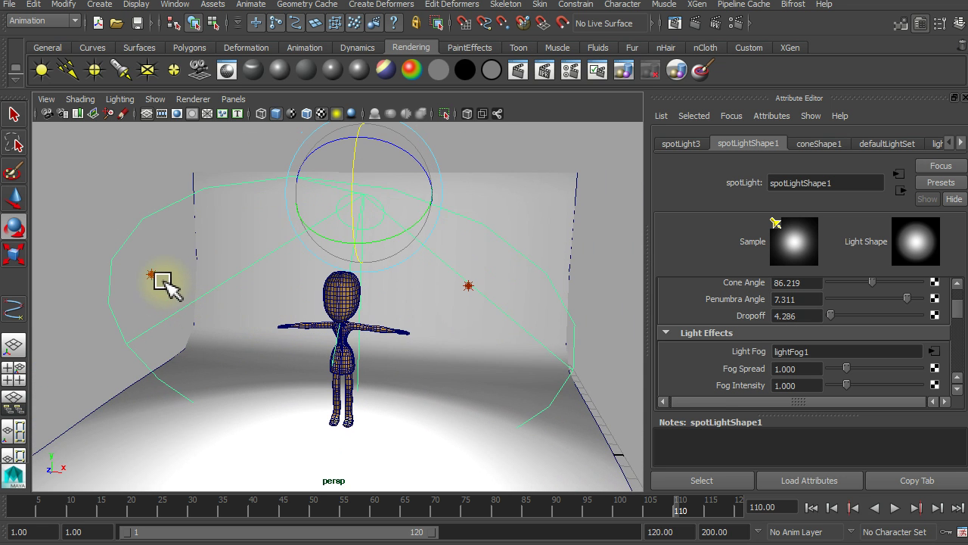
click(151, 275)
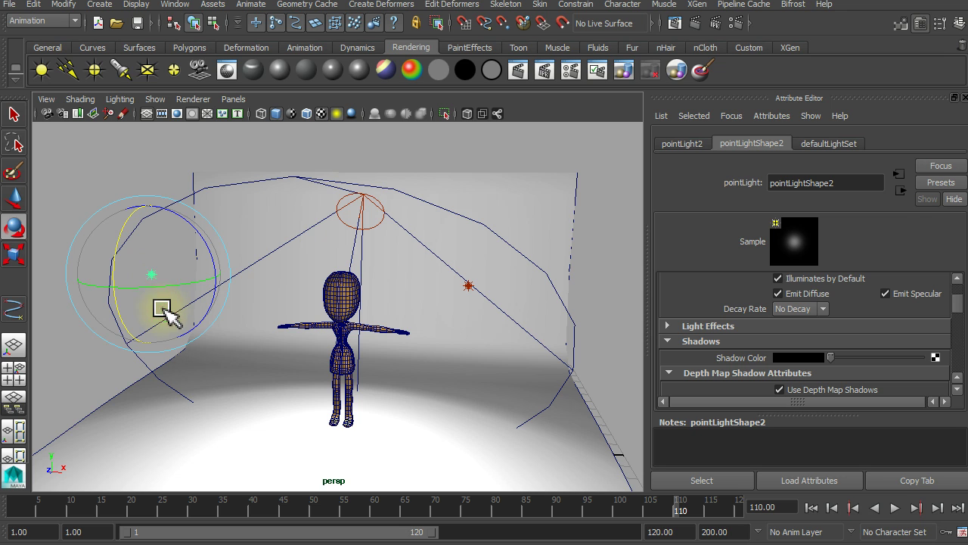
scroll(827, 318, up, 3)
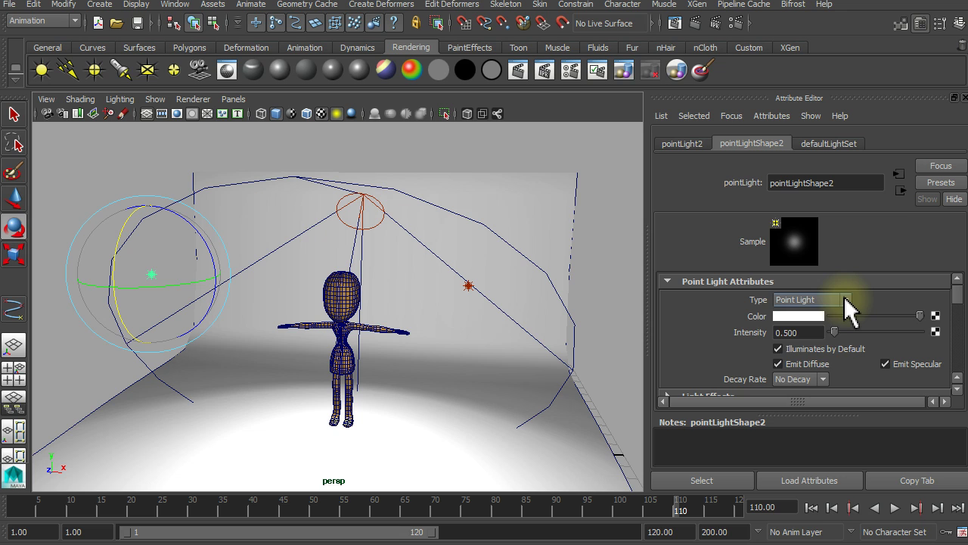
click(846, 300)
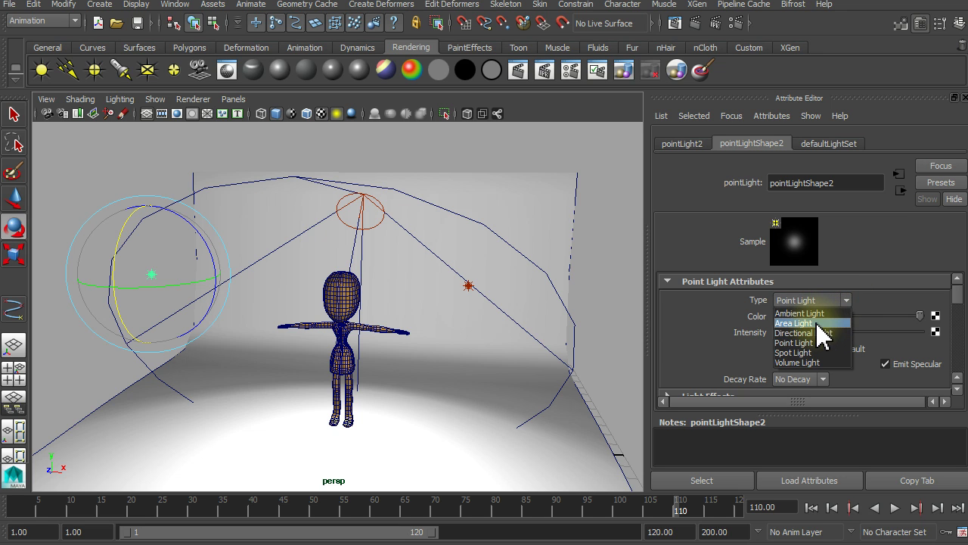
click(823, 323)
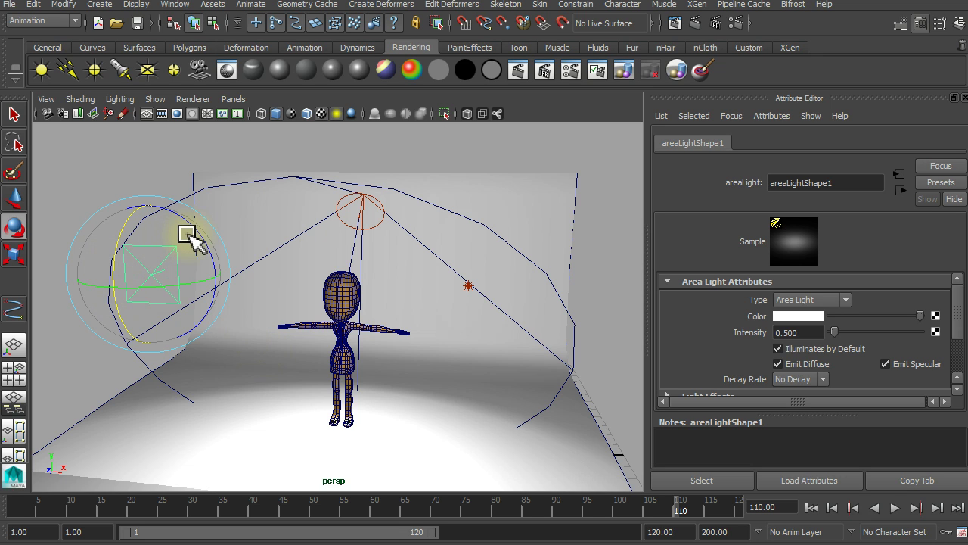
drag(182, 235, 182, 294)
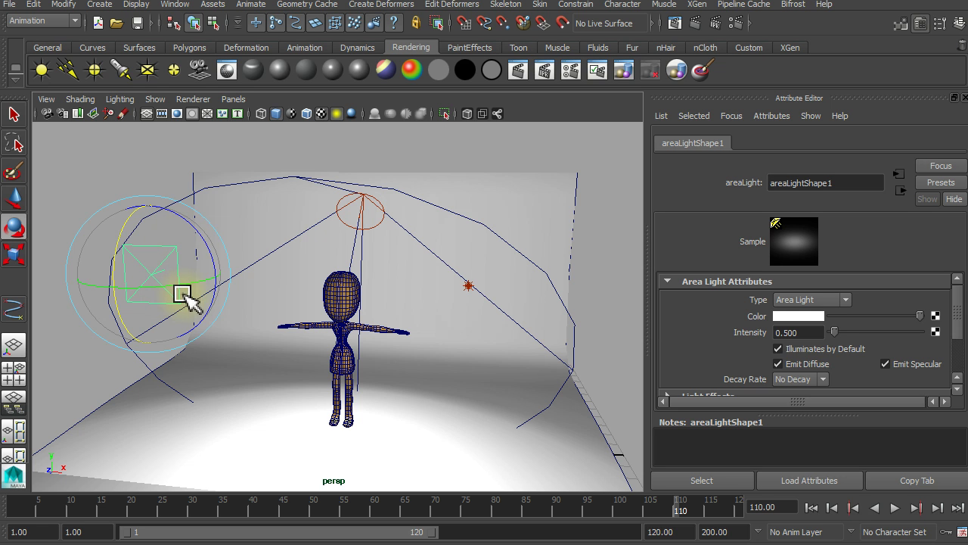
Rotate the area light inward, scale it up, and tilt it to aim at the girl
mouse_move(204, 309)
alt+mouse_down()
mouse_move(173, 328)
mouse_move(136, 327)
mouse_move(190, 331)
mouse_move(126, 320)
mouse_move(173, 313)
alt+mouse_up()
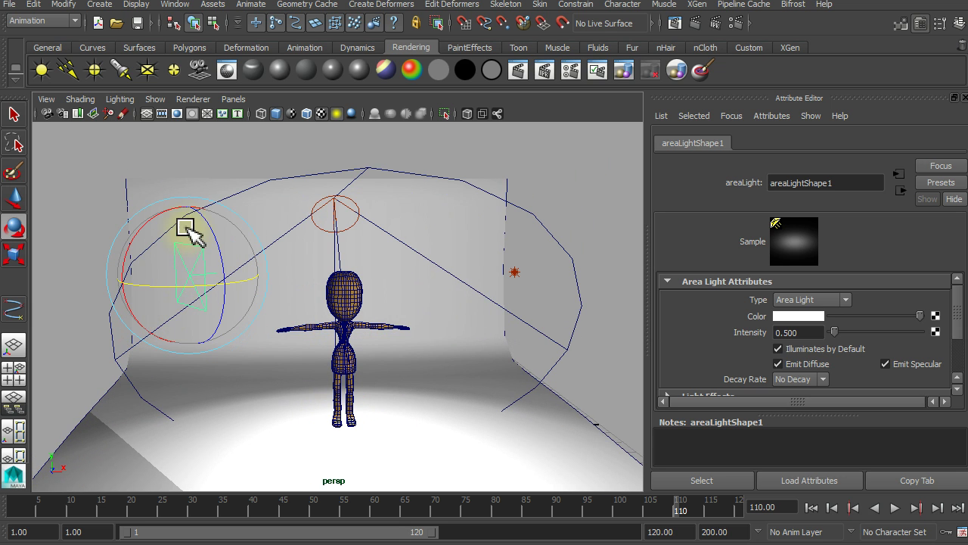
drag(153, 217, 182, 216)
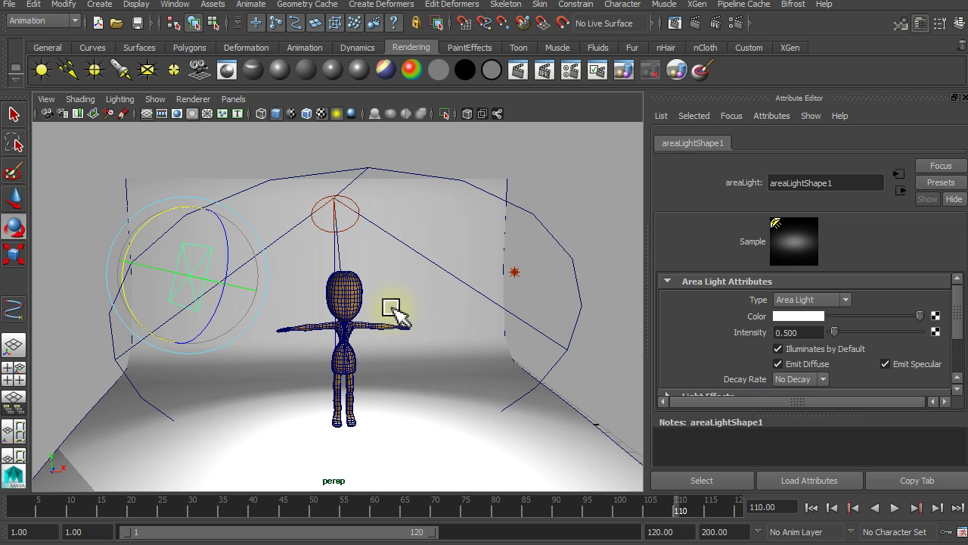
drag(207, 256, 111, 260)
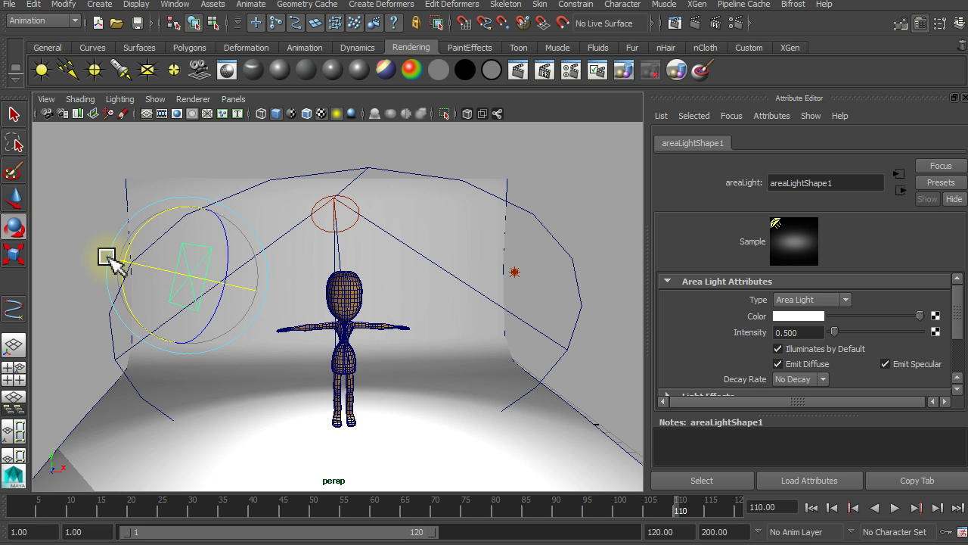
click(9, 253)
mouse_move(190, 274)
mouse_down()
mouse_move(285, 344)
mouse_move(194, 372)
mouse_up()
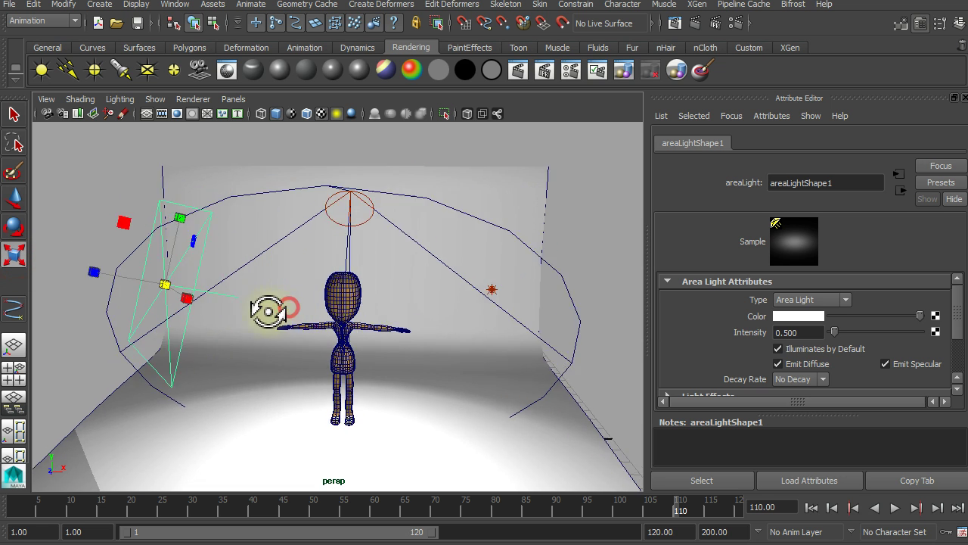
alt+drag(194, 372, 152, 385)
click(13, 236)
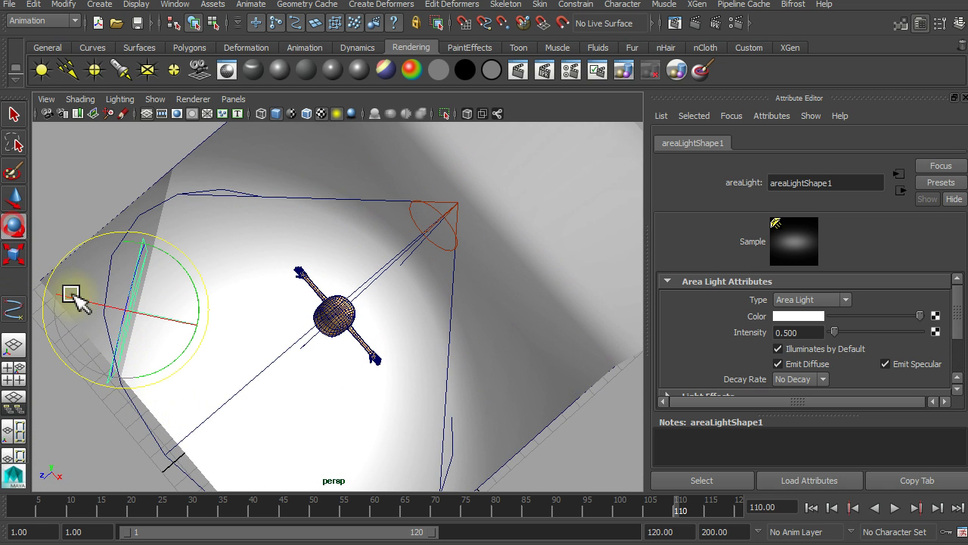
drag(145, 374, 257, 284)
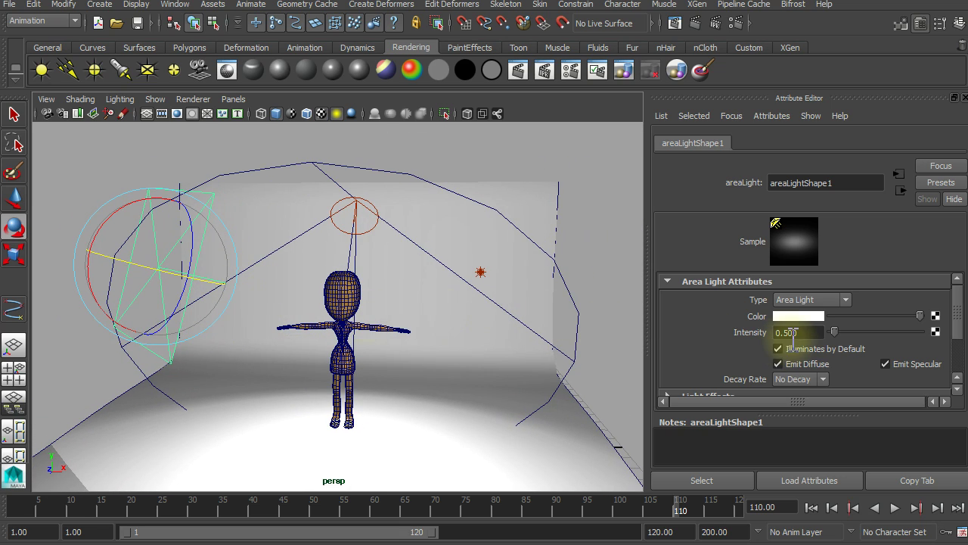
Set the area light Intensity to 2 and run a test render
scroll(352, 306, up, 2)
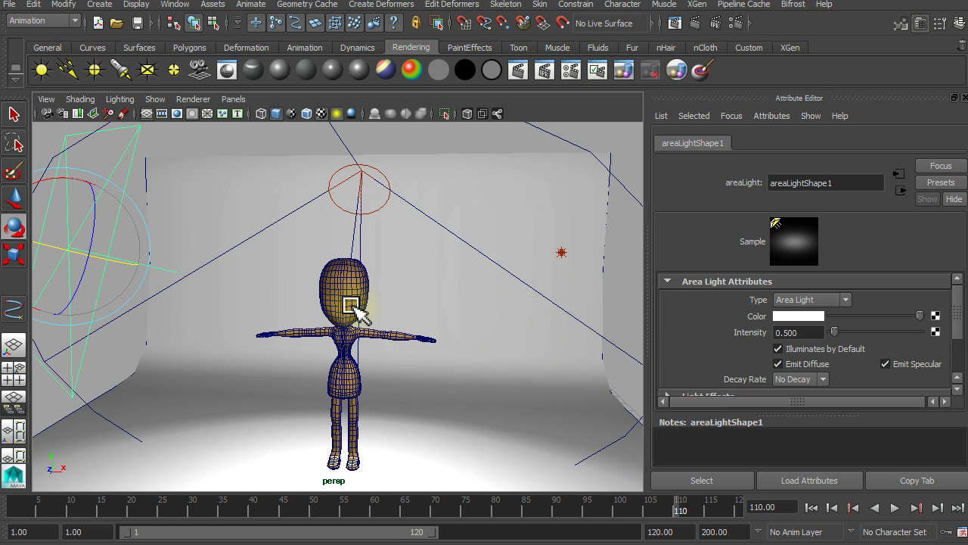
drag(808, 332, 758, 330)
text(2)
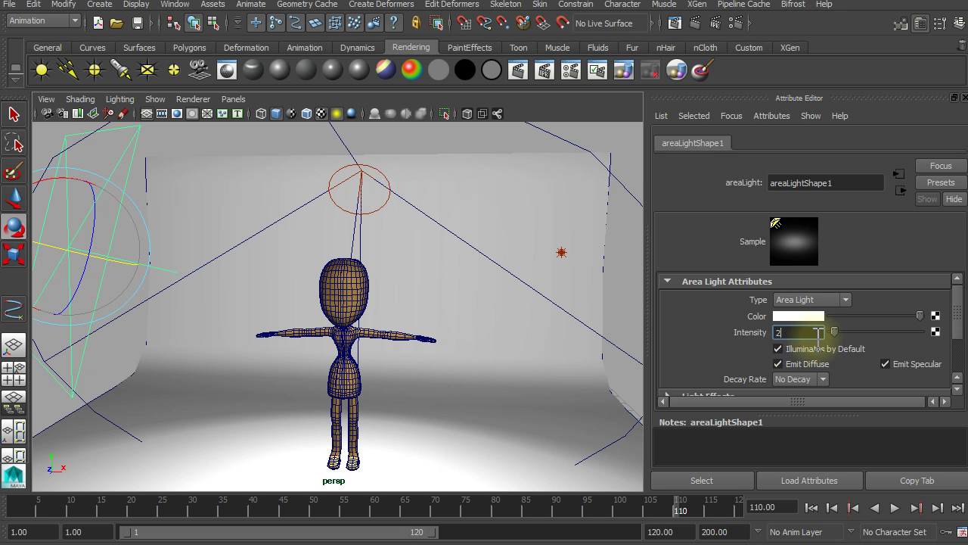
key(Return)
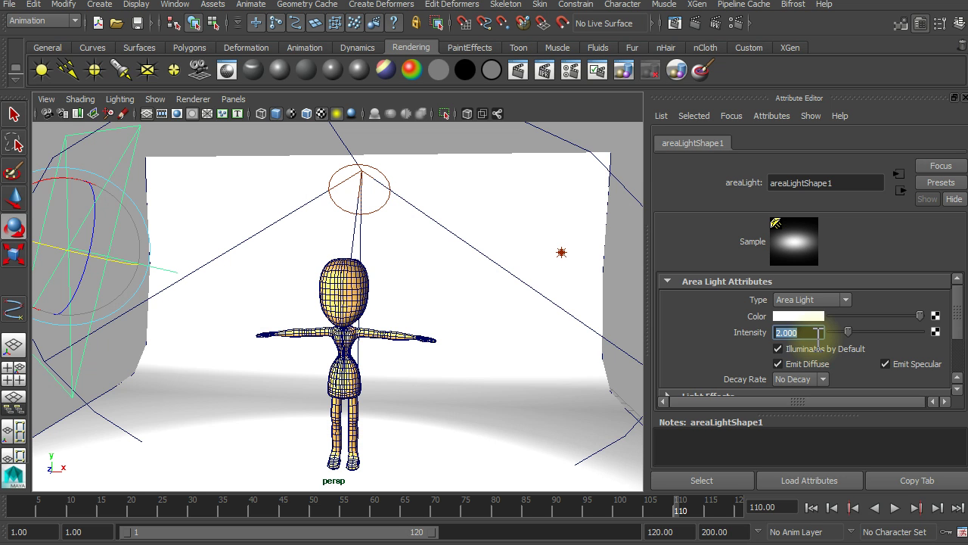
click(694, 24)
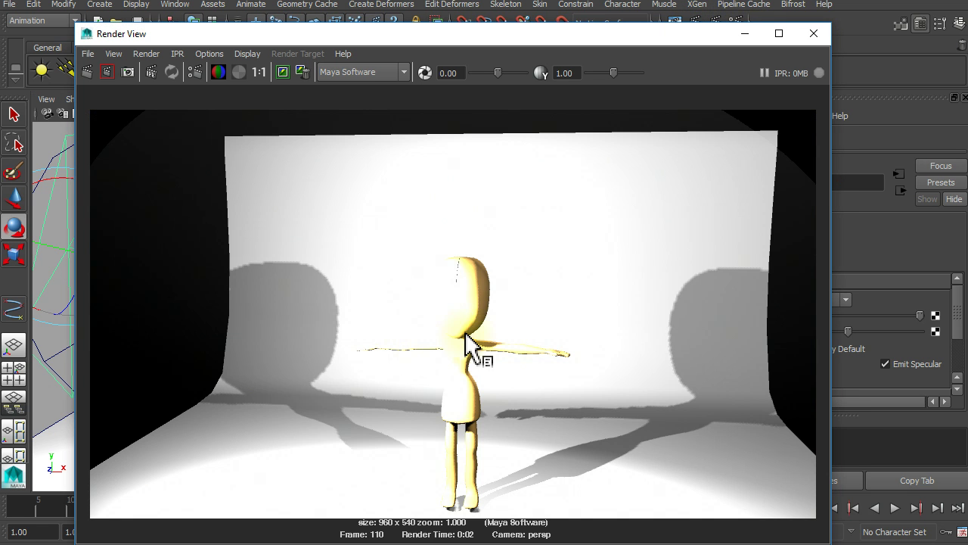
click(813, 33)
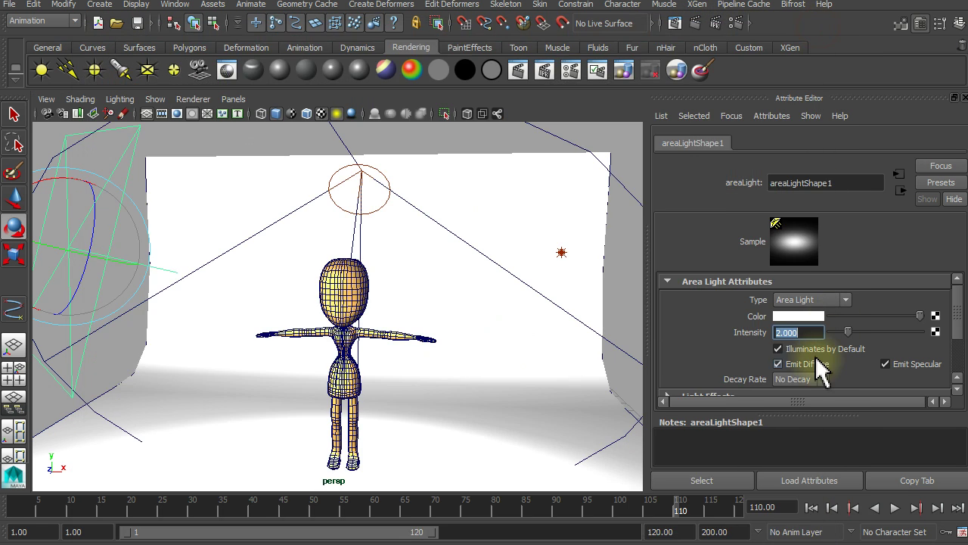
Return the area light Intensity to 0.5 and render again for comparison
double_click(807, 333)
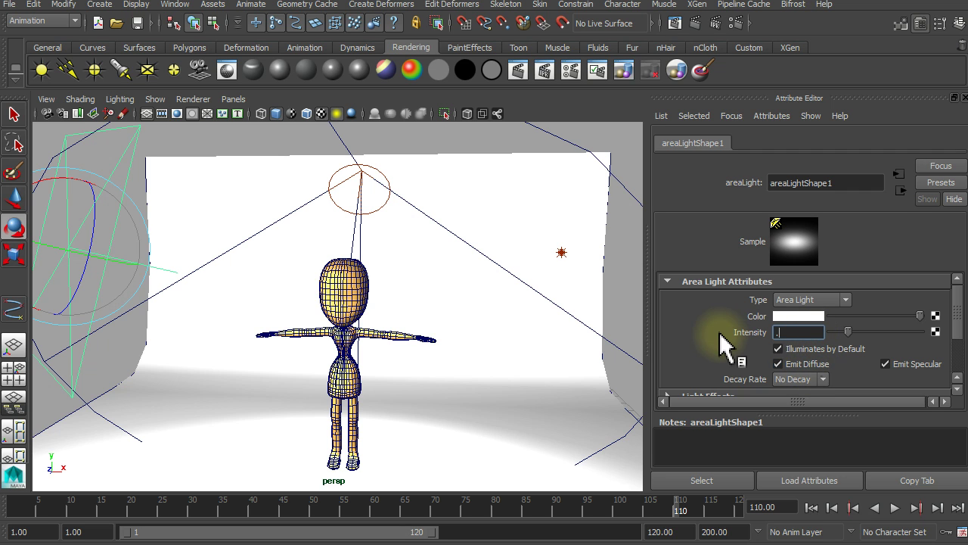
text(5)
key(Return)
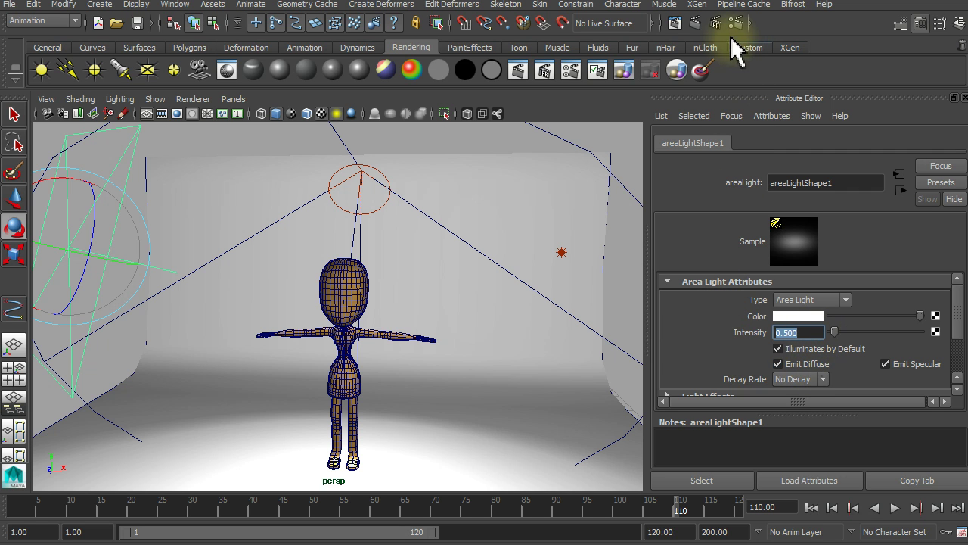
click(695, 21)
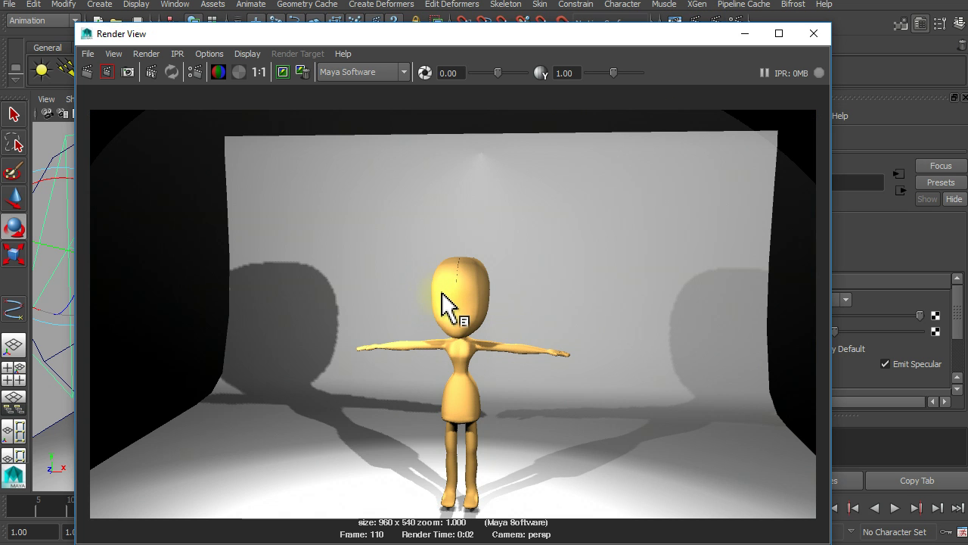
click(813, 33)
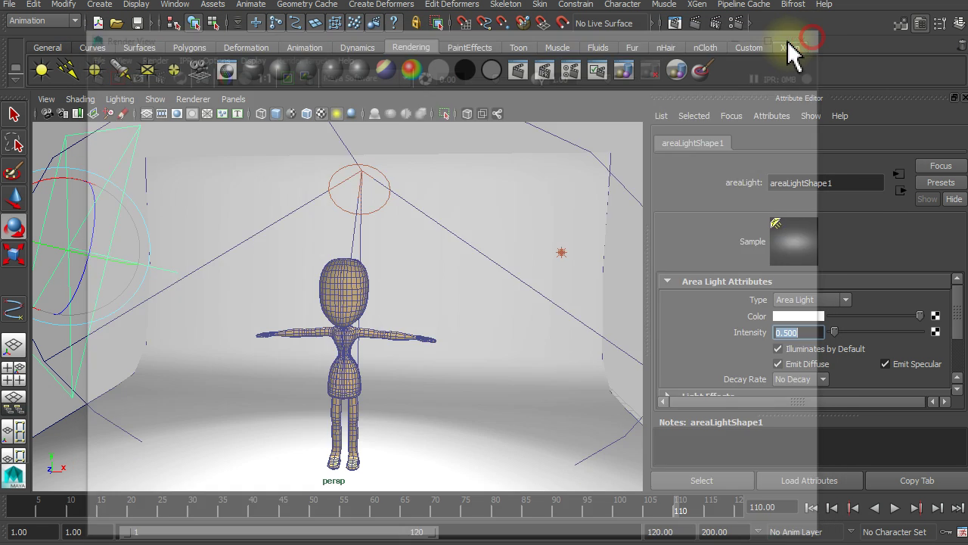
Lower the area light Intensity to 0.2, render the frame, and inspect the render around the girl
click(808, 333)
text(.2)
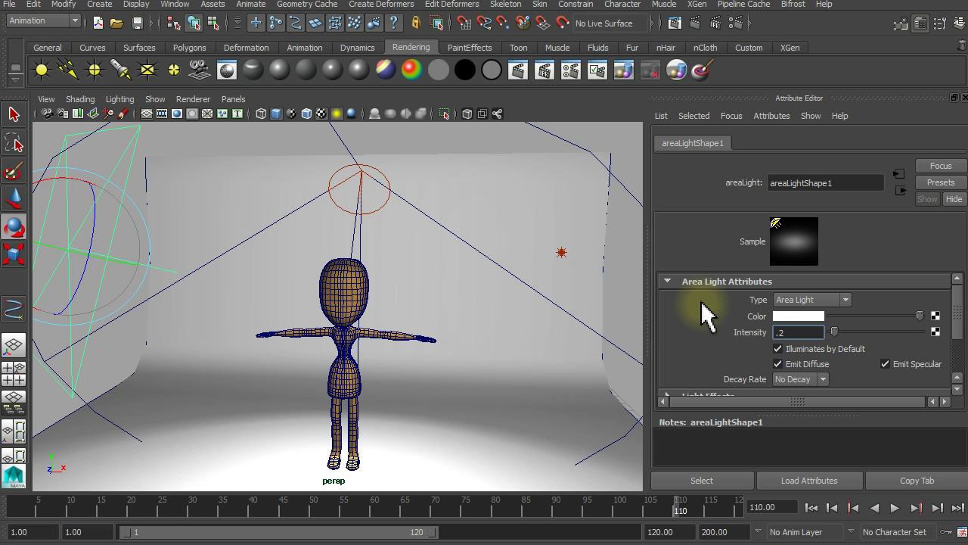
key(Return)
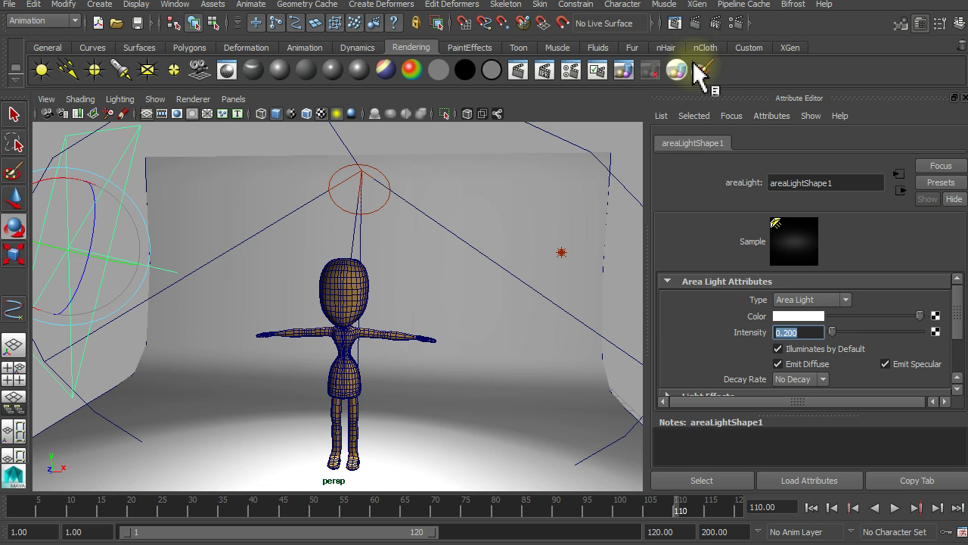
click(695, 22)
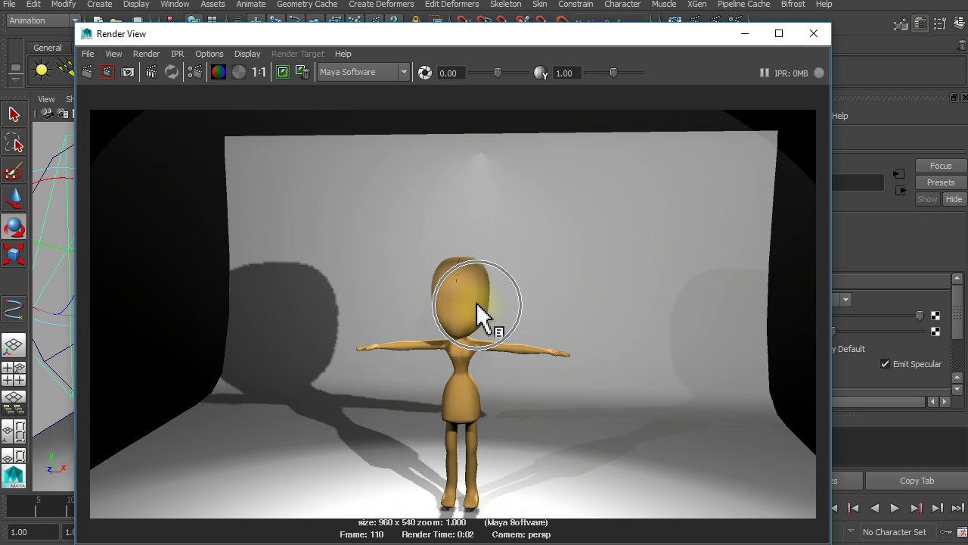
click(436, 307)
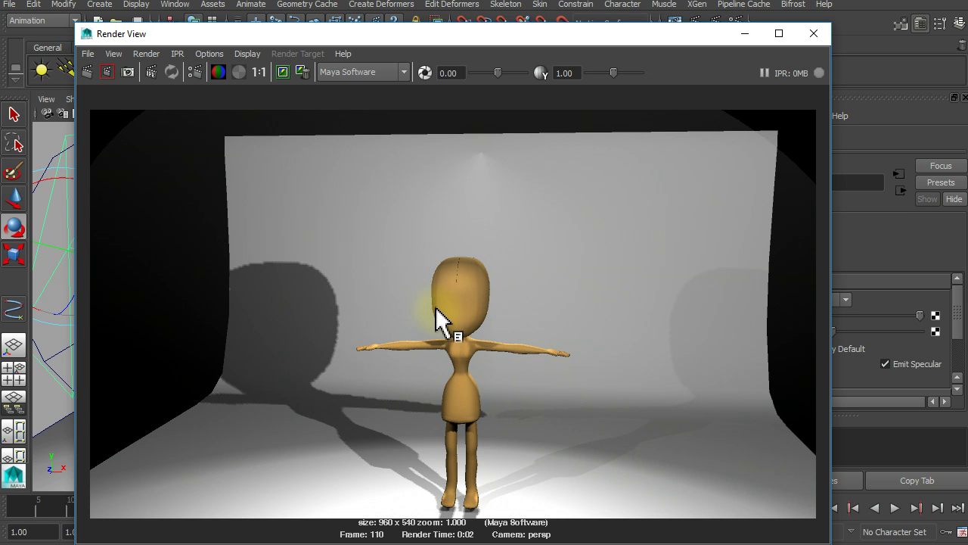
click(435, 306)
click(435, 312)
click(435, 313)
click(434, 311)
Re-render the current frame and mark a render region over the lower-right floor
click(814, 33)
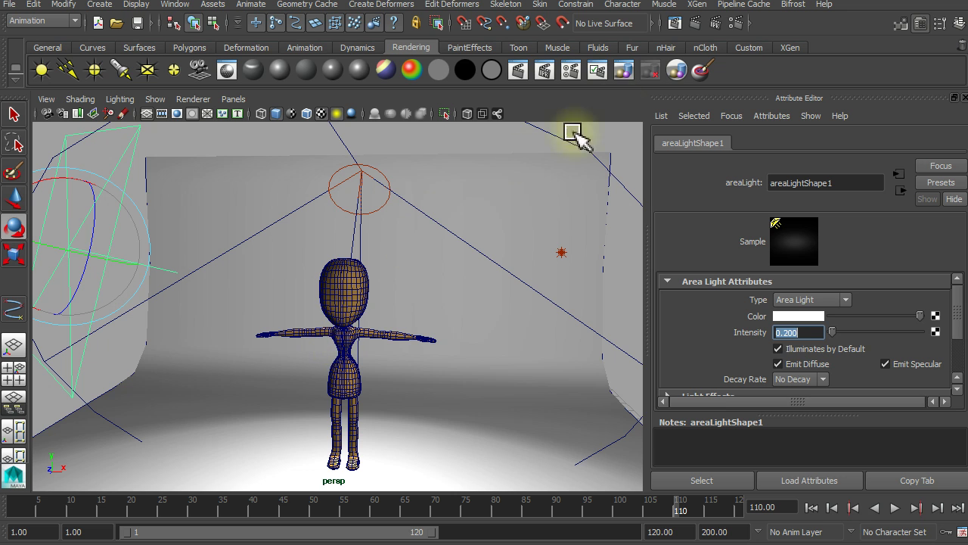
click(696, 23)
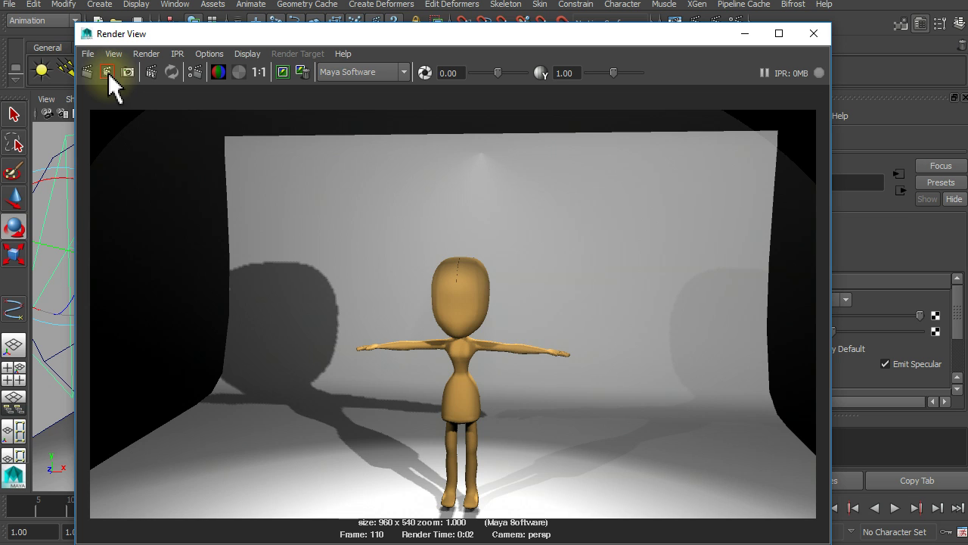
drag(605, 451, 659, 494)
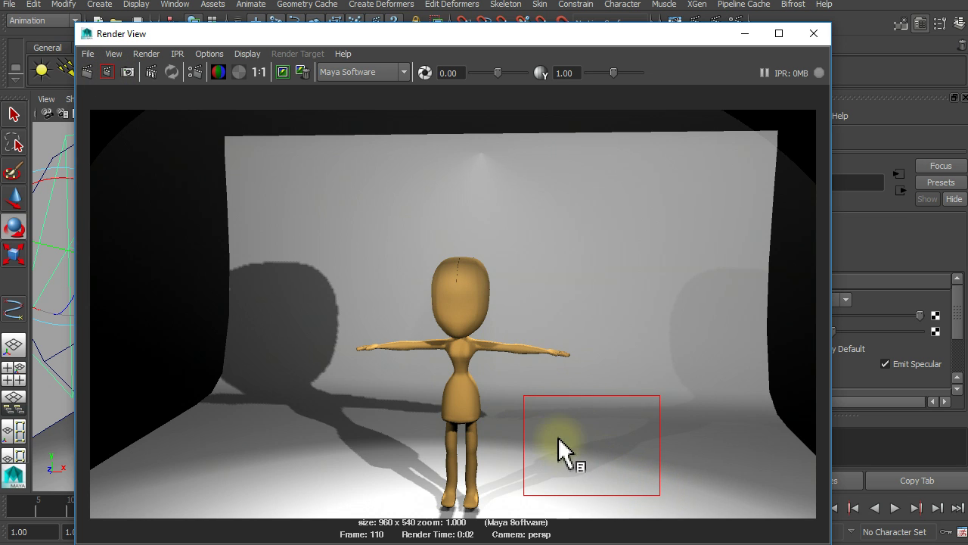
Switch the renderer to Maya Hardware 2.0 and back to Maya Software, then close Render View
click(405, 75)
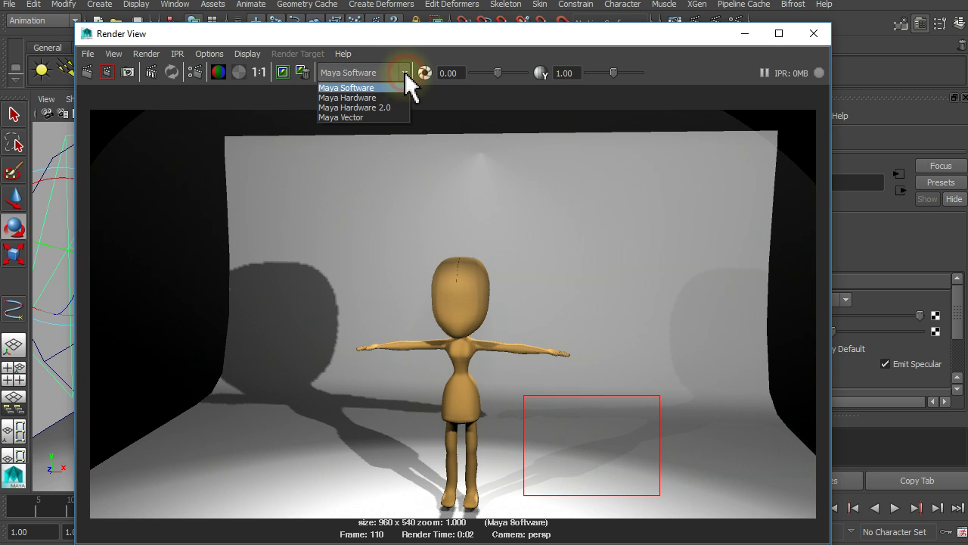
click(376, 108)
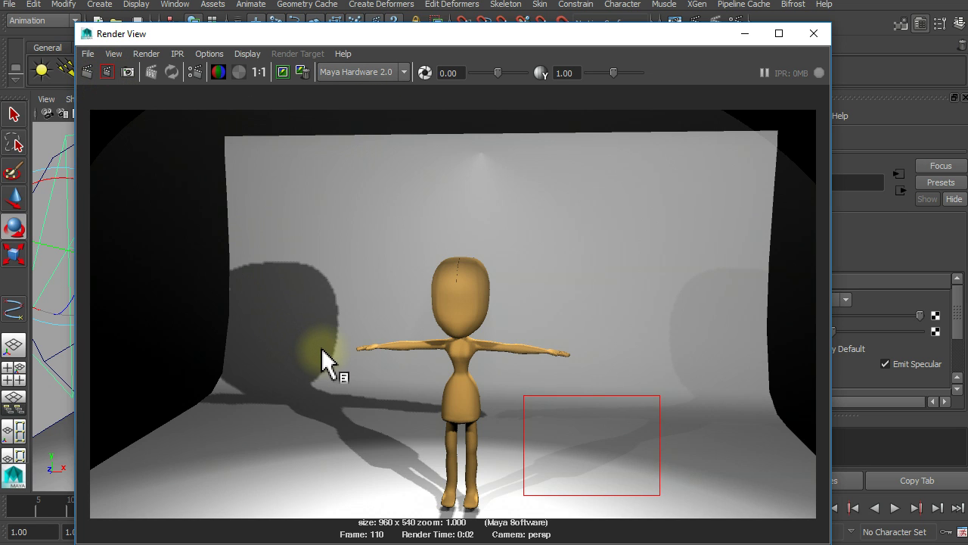
click(404, 73)
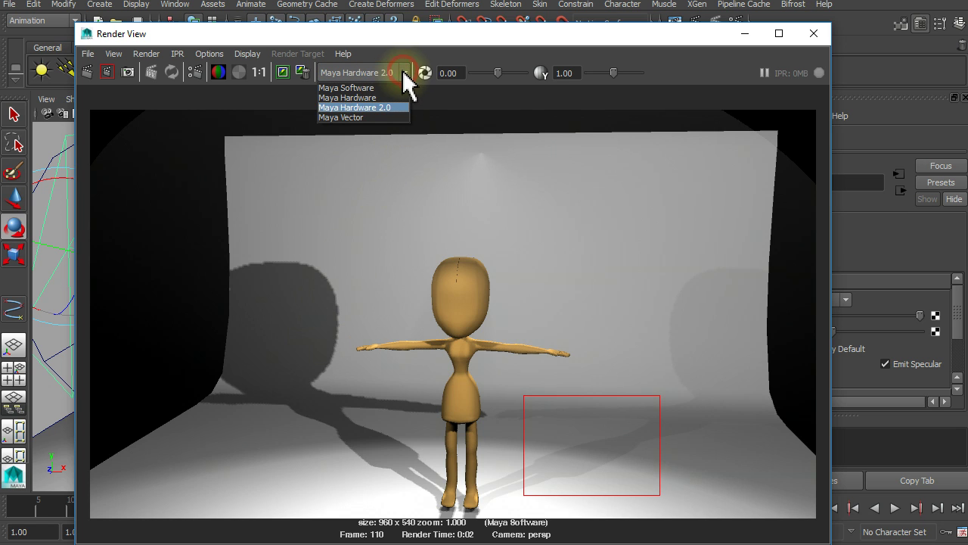
click(377, 90)
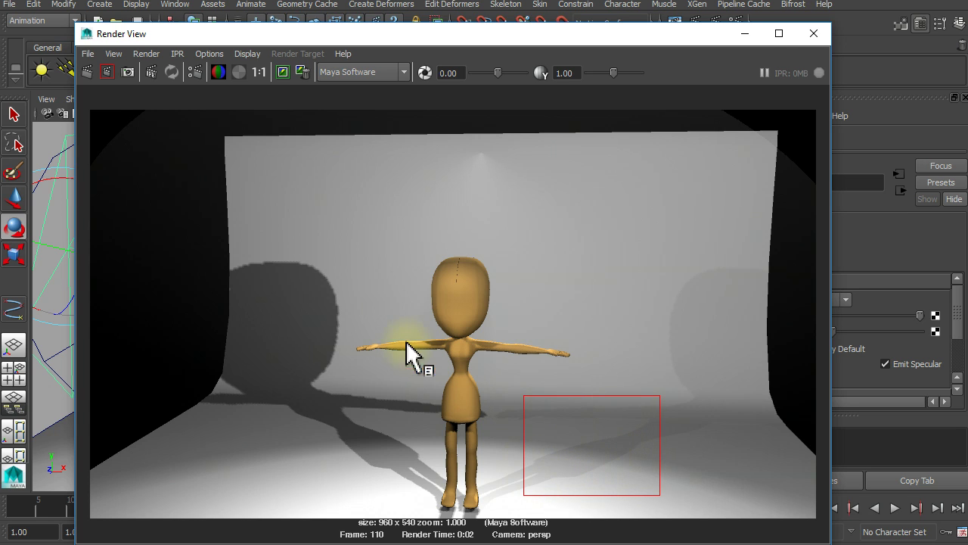
click(813, 34)
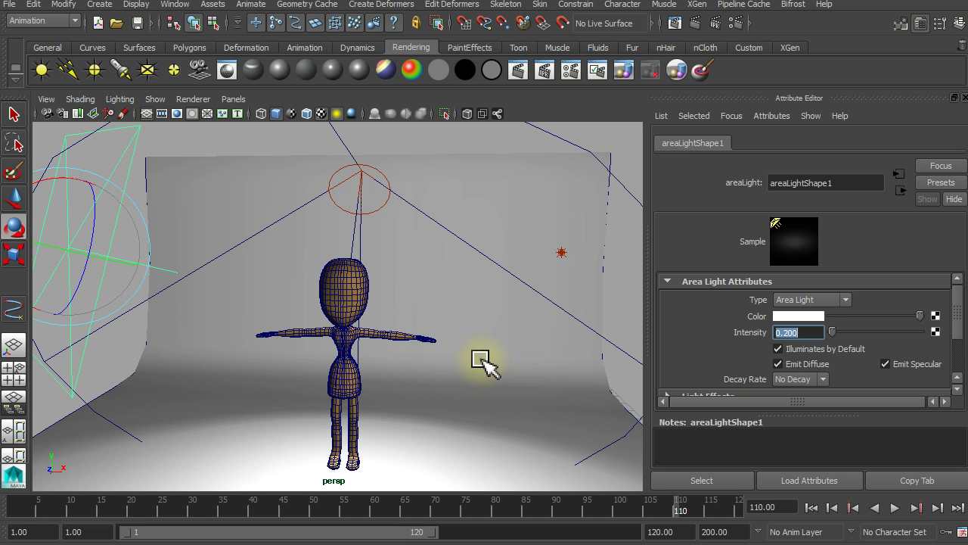
Select the right point light (pointLight1) with the Move tool and tumble the view
click(561, 255)
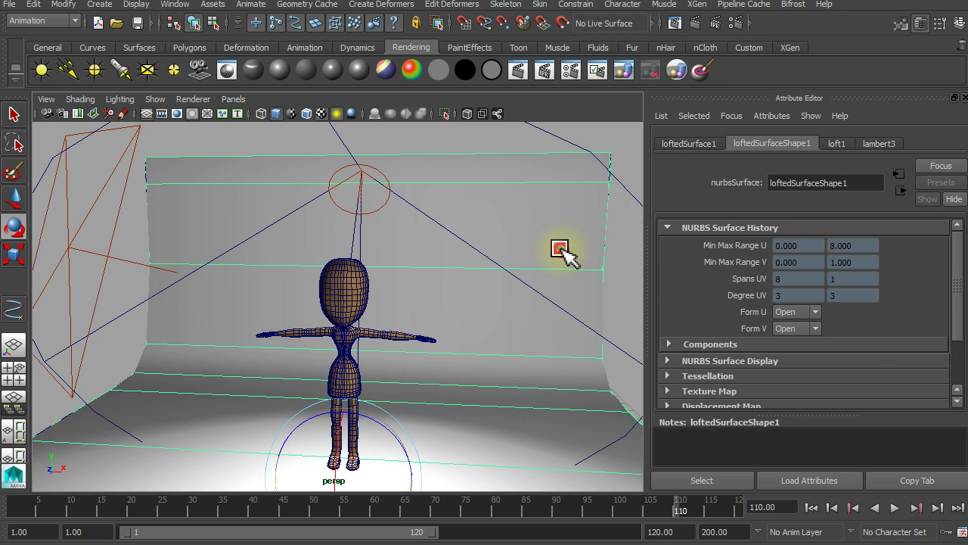
click(561, 249)
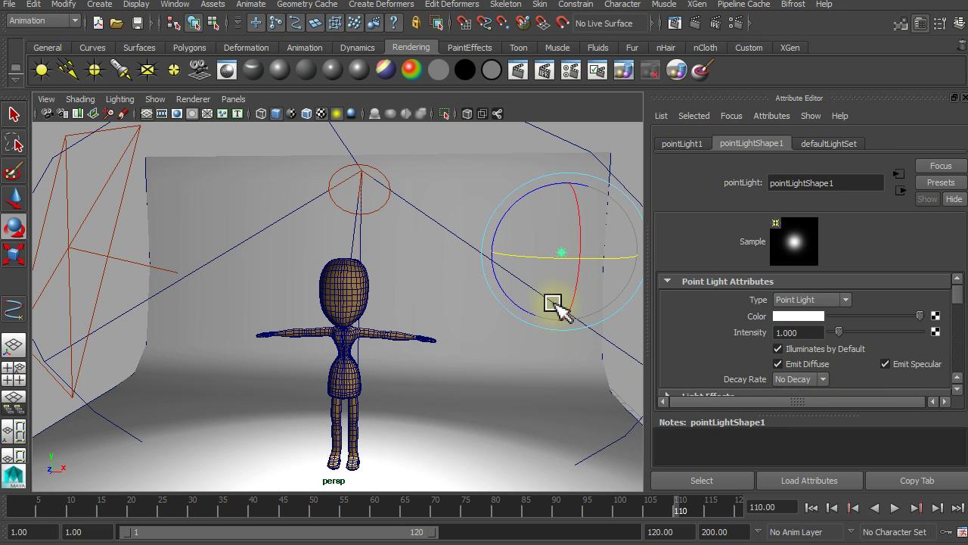
click(16, 199)
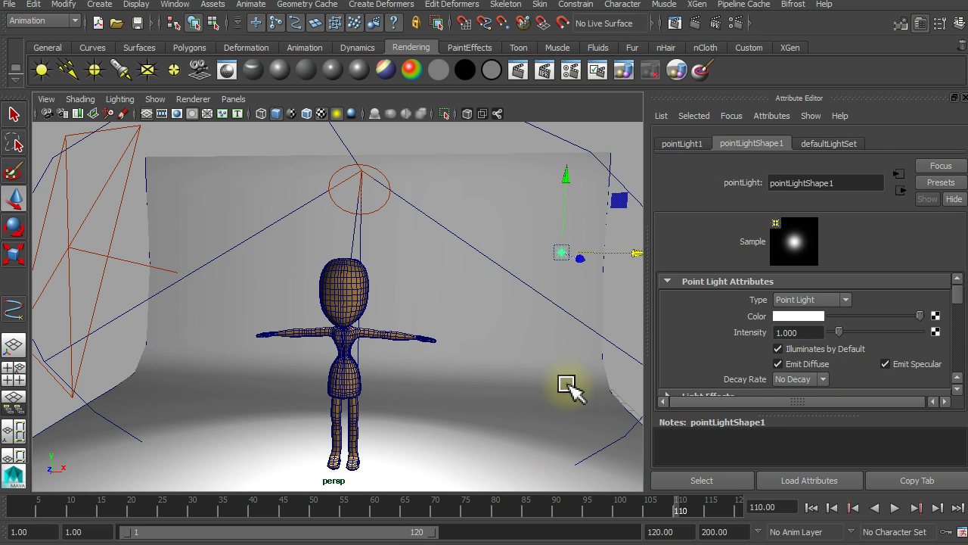
mouse_move(507, 350)
alt+mouse_down()
mouse_move(539, 347)
mouse_move(501, 359)
alt+mouse_up()
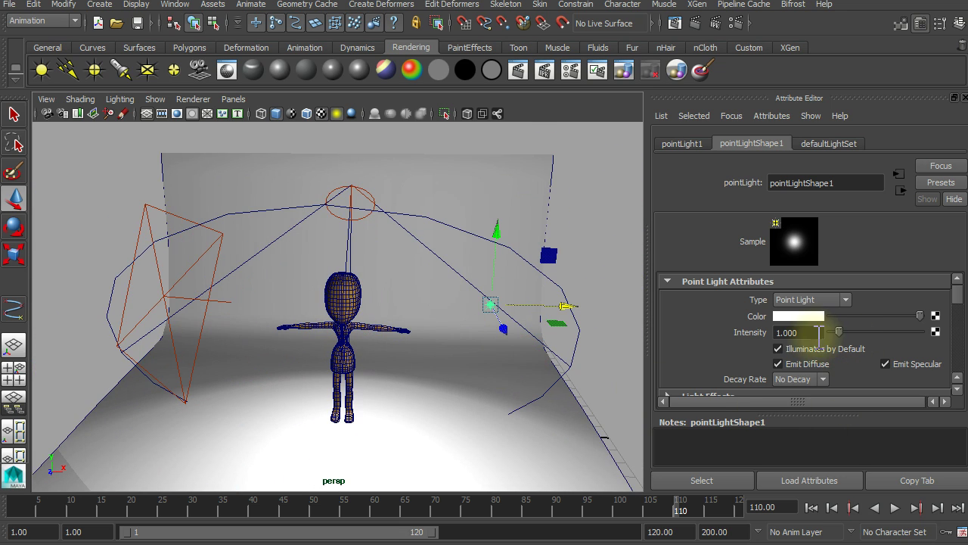
Set pointLight1's Decay Rate to Linear and shift the light left toward the head
click(823, 379)
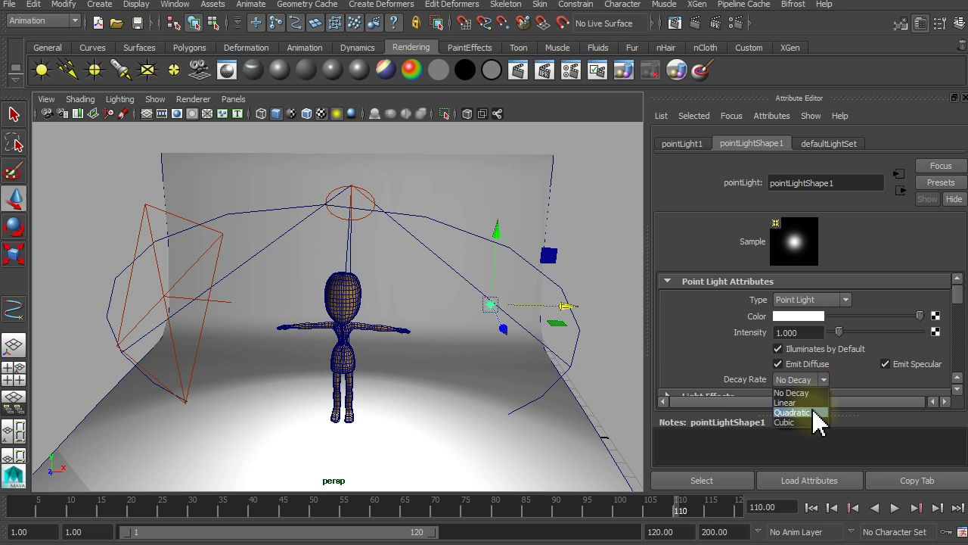
click(801, 403)
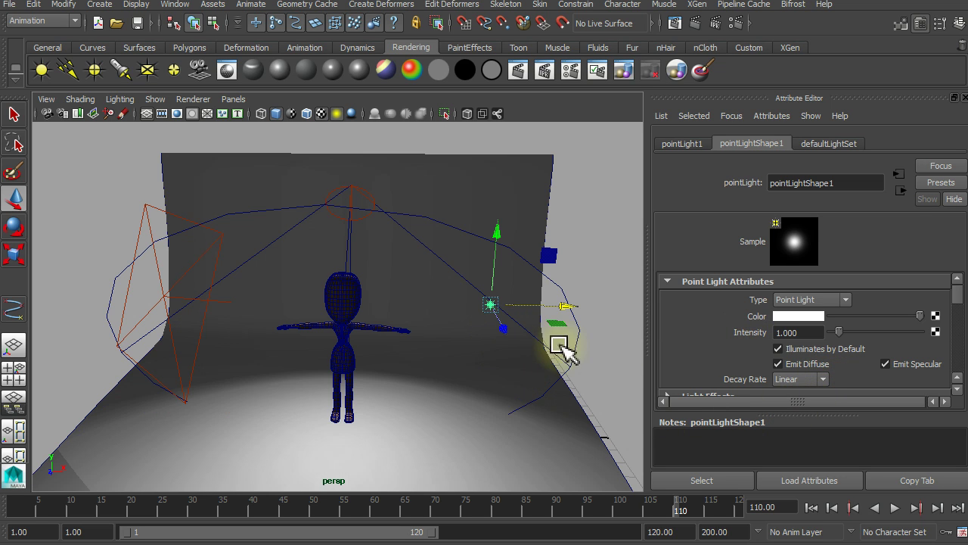
drag(552, 316, 415, 318)
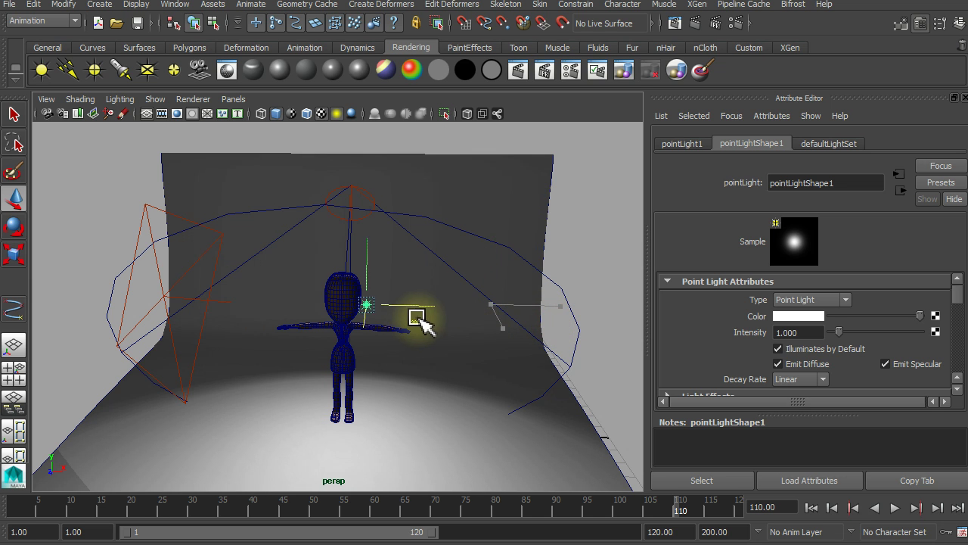
scroll(324, 369, up, 3)
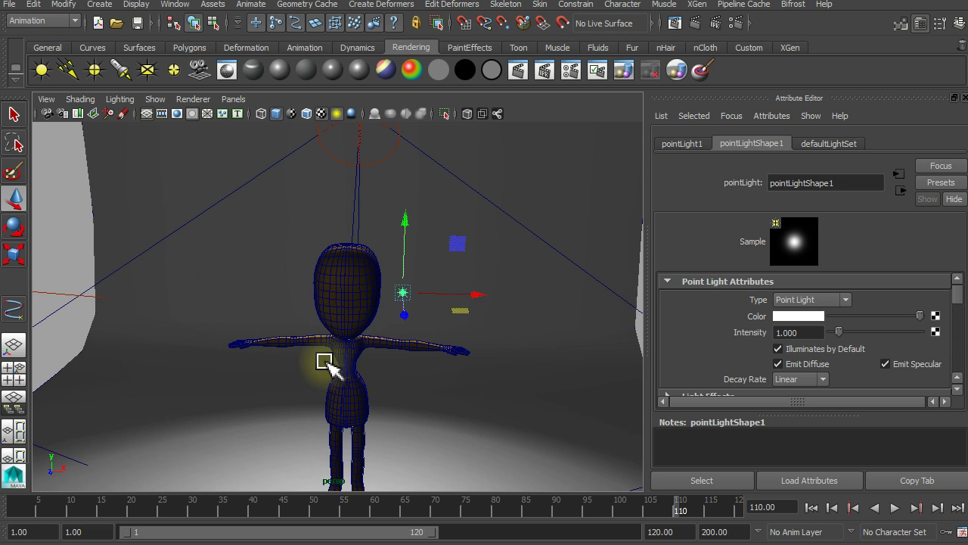
alt+drag(324, 369, 454, 334)
Position the point light beside the girl's head at shoulder height
mouse_move(633, 315)
mouse_down()
mouse_move(460, 316)
mouse_move(462, 304)
mouse_move(416, 380)
mouse_move(426, 434)
mouse_up()
mouse_move(438, 427)
middle_down()
mouse_move(426, 275)
mouse_move(428, 318)
mouse_move(421, 298)
mouse_move(397, 354)
middle_up()
mouse_move(399, 355)
alt+mouse_down()
mouse_move(396, 295)
mouse_move(391, 324)
mouse_move(365, 337)
alt+mouse_up()
scroll(391, 324, up, 3)
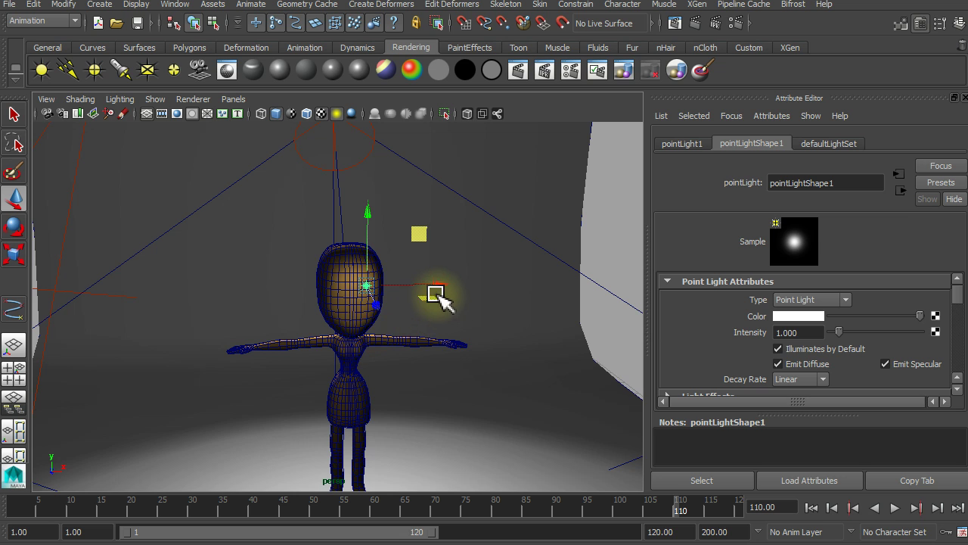
mouse_move(435, 301)
middle_down()
mouse_move(525, 339)
mouse_move(491, 320)
mouse_move(428, 298)
mouse_move(583, 378)
mouse_move(447, 317)
mouse_move(510, 325)
mouse_move(464, 312)
mouse_move(540, 350)
mouse_move(504, 340)
middle_up()
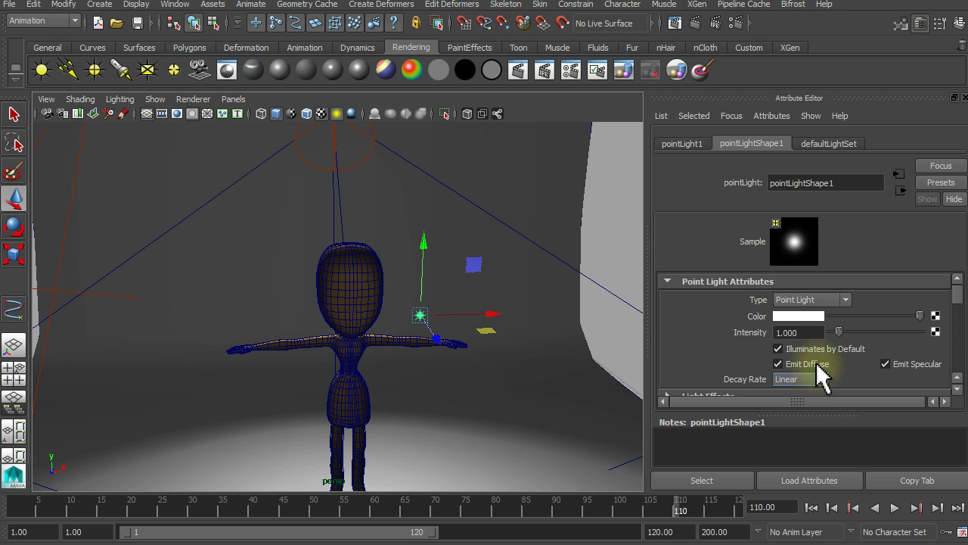
Set pointLight1's intensity to 5 and nudge it toward the backdrop's right edge
double_click(794, 332)
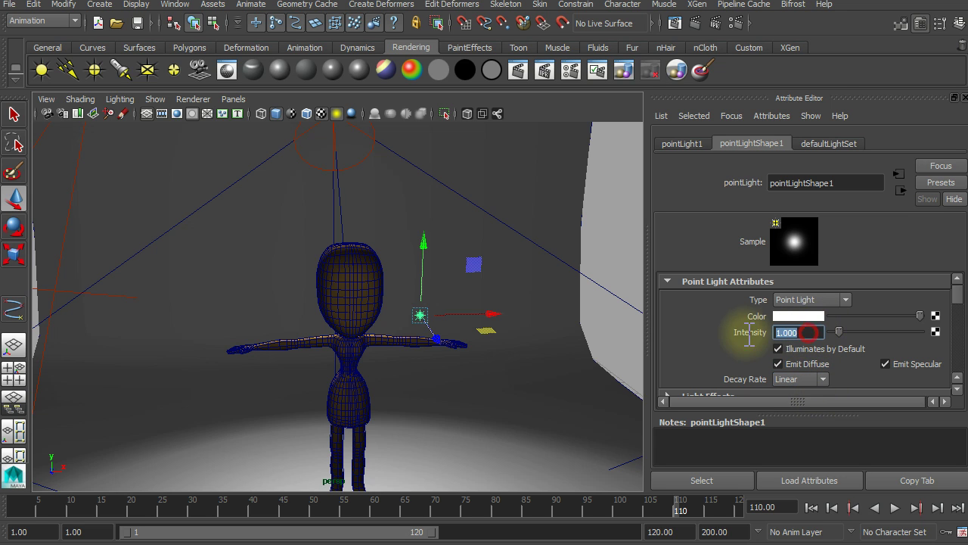
text(5)
key(Return)
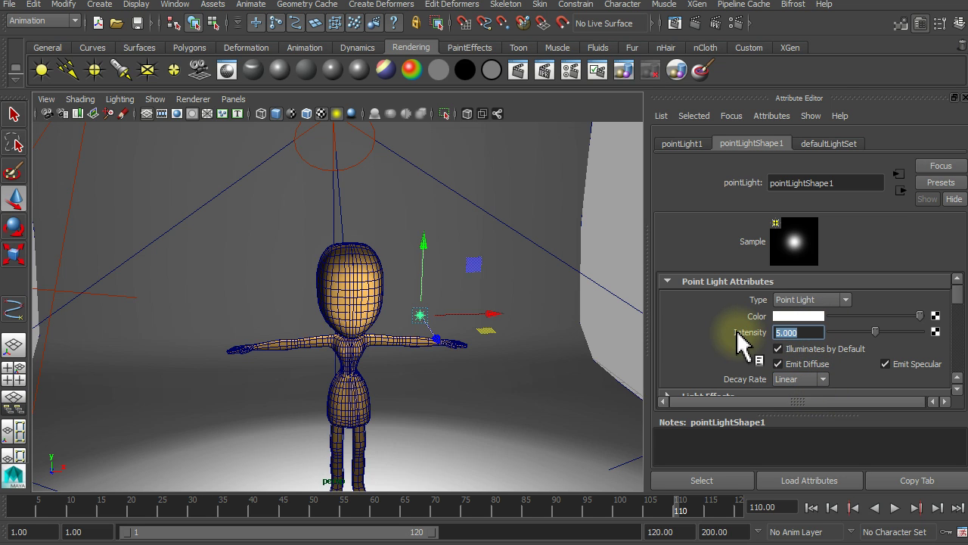
scroll(503, 341, down, 3)
mouse_move(427, 323)
middle_down()
mouse_move(530, 312)
mouse_move(467, 321)
mouse_move(534, 335)
middle_up()
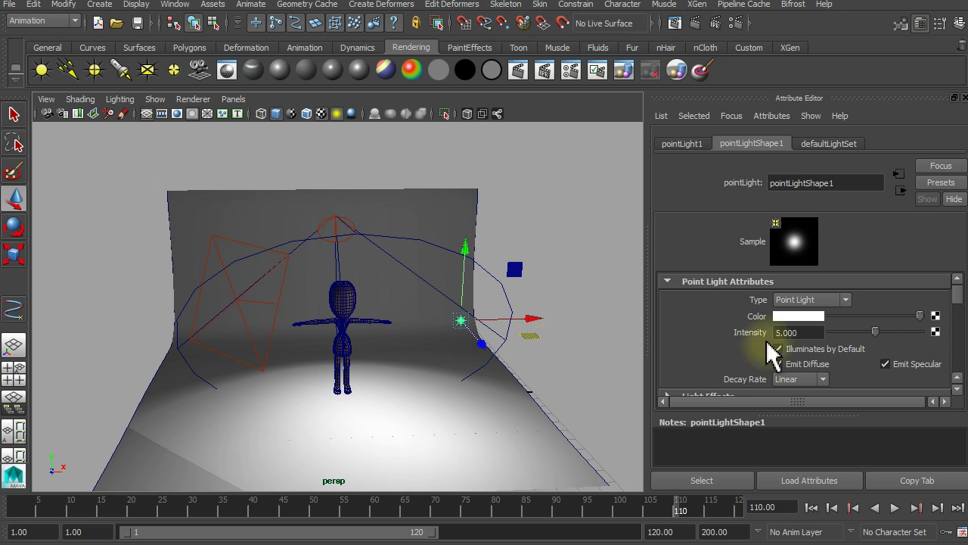
Raise the point light's intensity to 10
click(808, 331)
text(10)
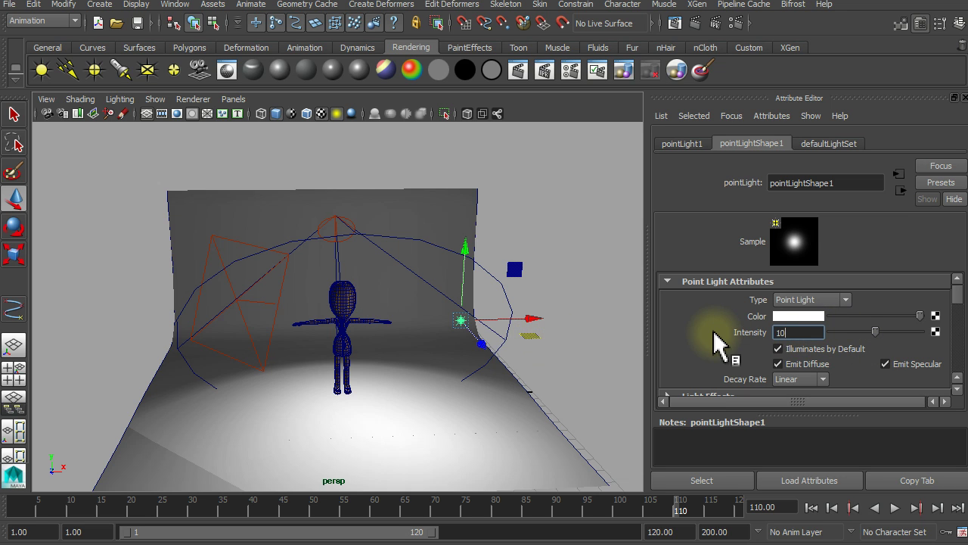
key(Return)
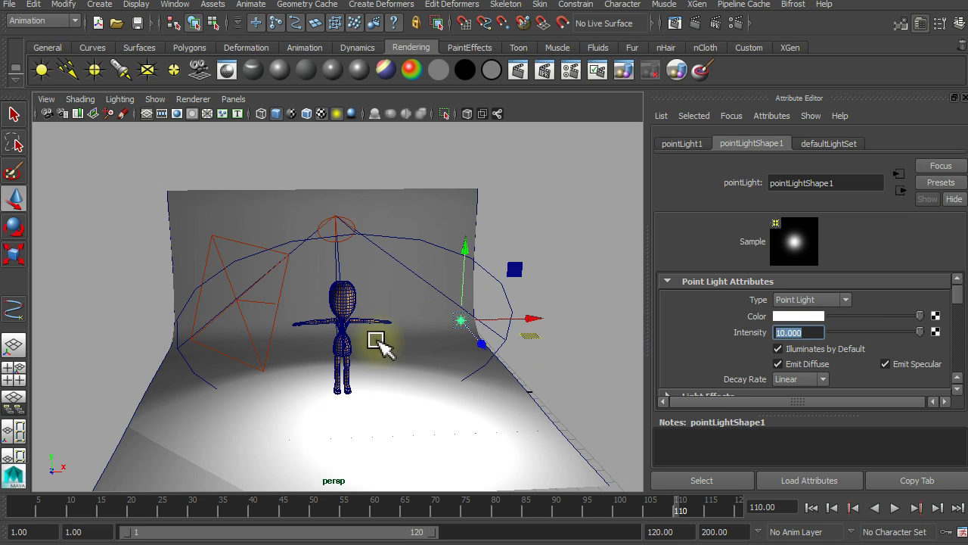
scroll(354, 336, up, 3)
mouse_move(417, 372)
alt+mouse_down()
mouse_move(376, 369)
mouse_move(391, 343)
mouse_move(410, 376)
mouse_move(383, 387)
mouse_move(395, 373)
mouse_move(372, 371)
alt+mouse_up()
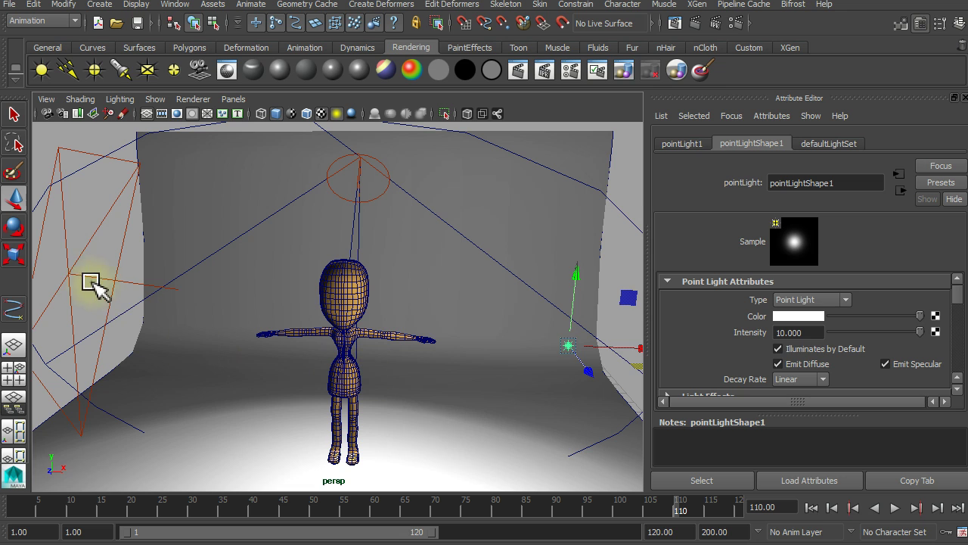
click(70, 271)
Give the area light Linear decay, change its intensity from 0.2 to 2, and render the frame
click(817, 380)
click(801, 398)
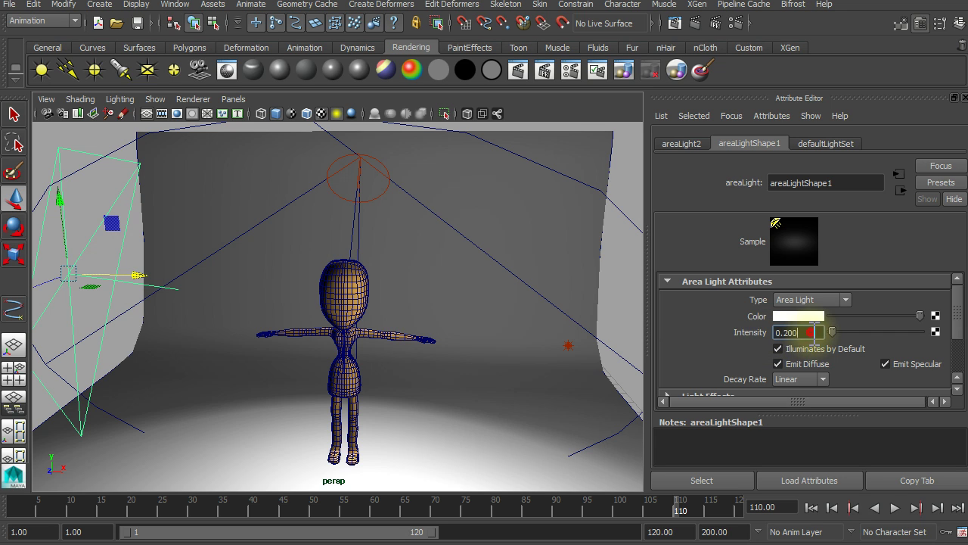
drag(813, 333, 738, 335)
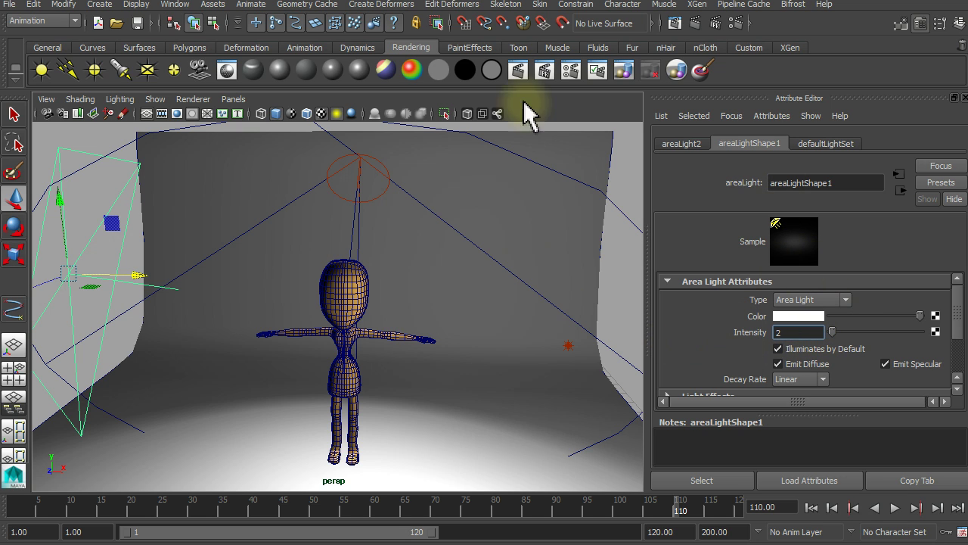
click(695, 23)
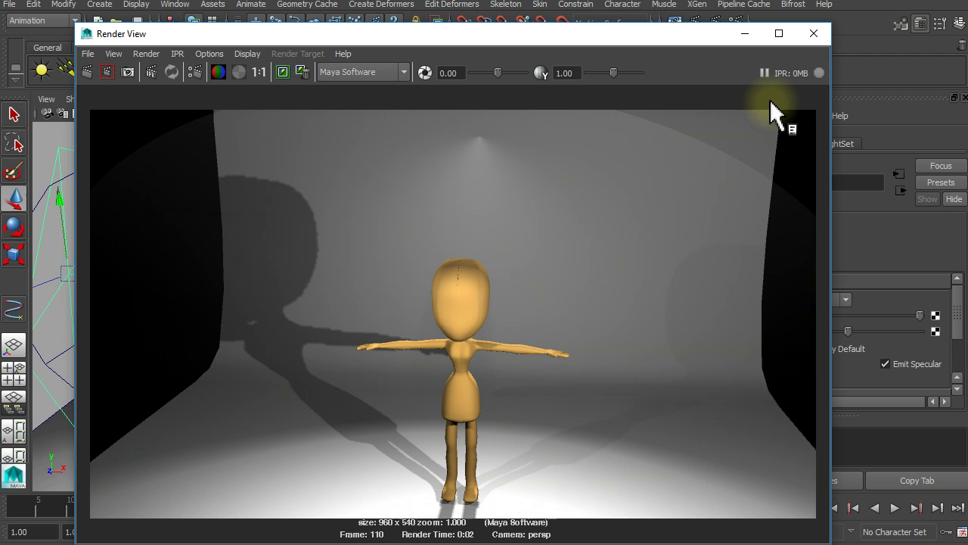
Close the finished render and deselect the area light
click(815, 34)
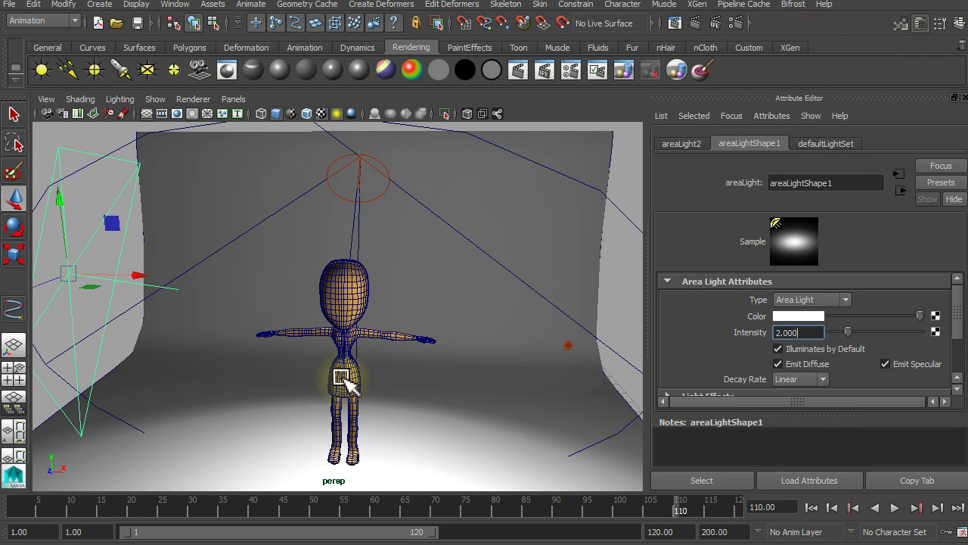
click(361, 177)
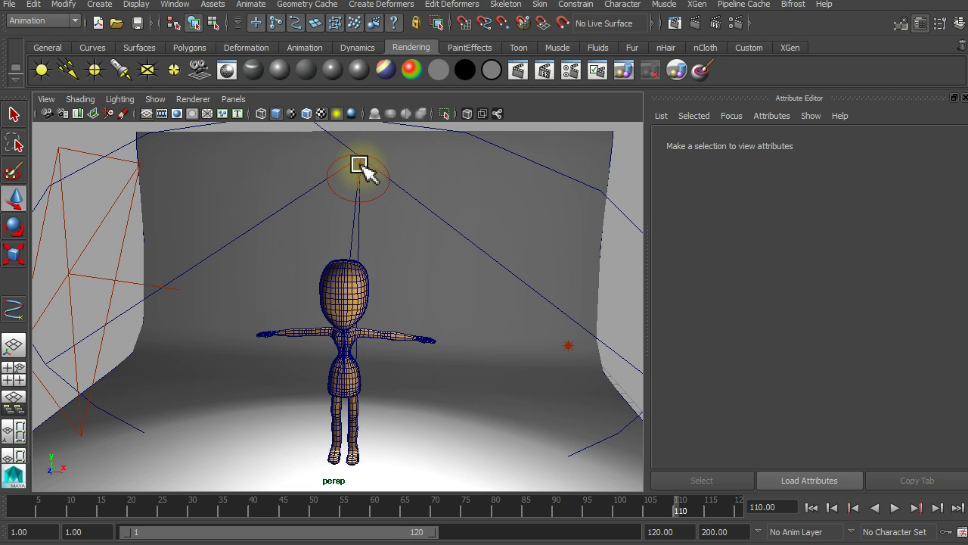
Select the spot light and set spotLightShape1's Decay Rate to Linear
click(358, 164)
alt+drag(433, 231, 359, 244)
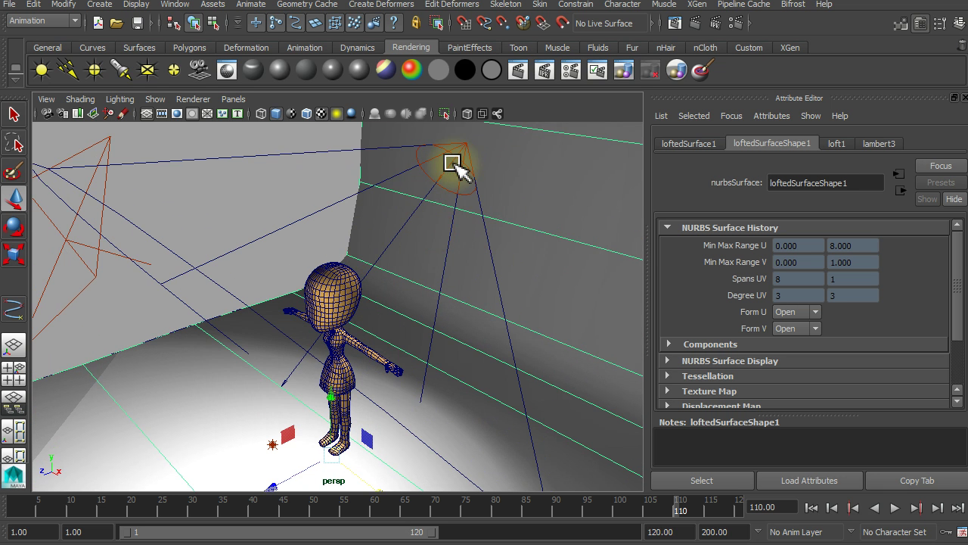
click(459, 150)
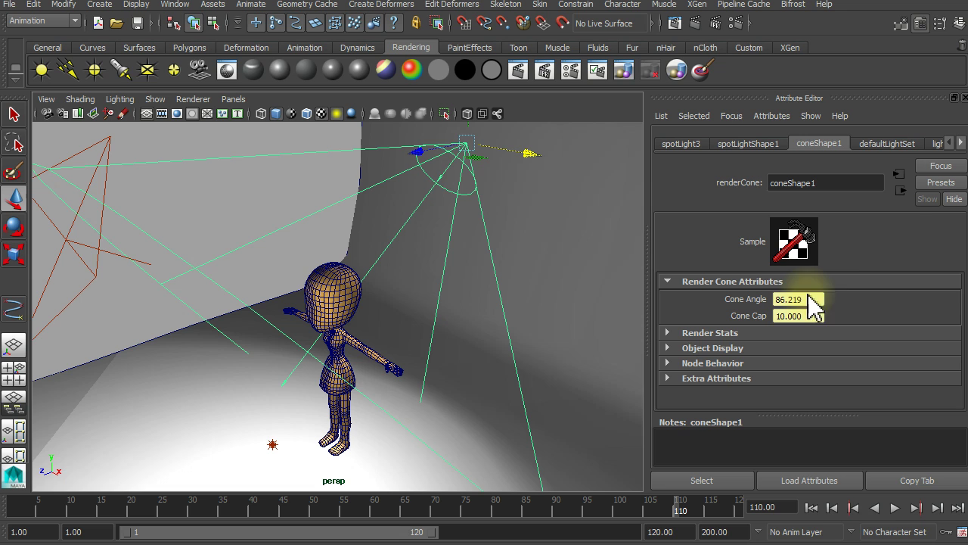
click(680, 143)
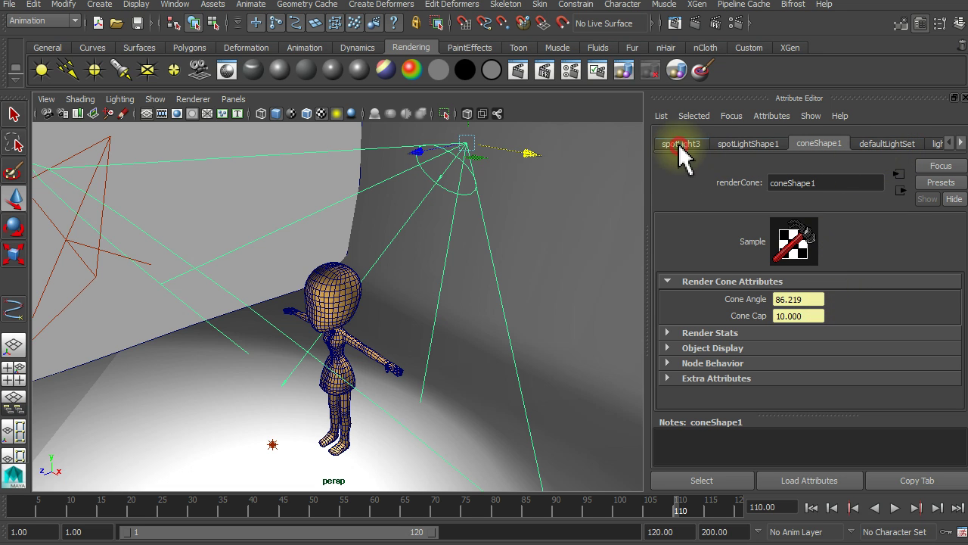
click(752, 143)
scroll(828, 318, up, 3)
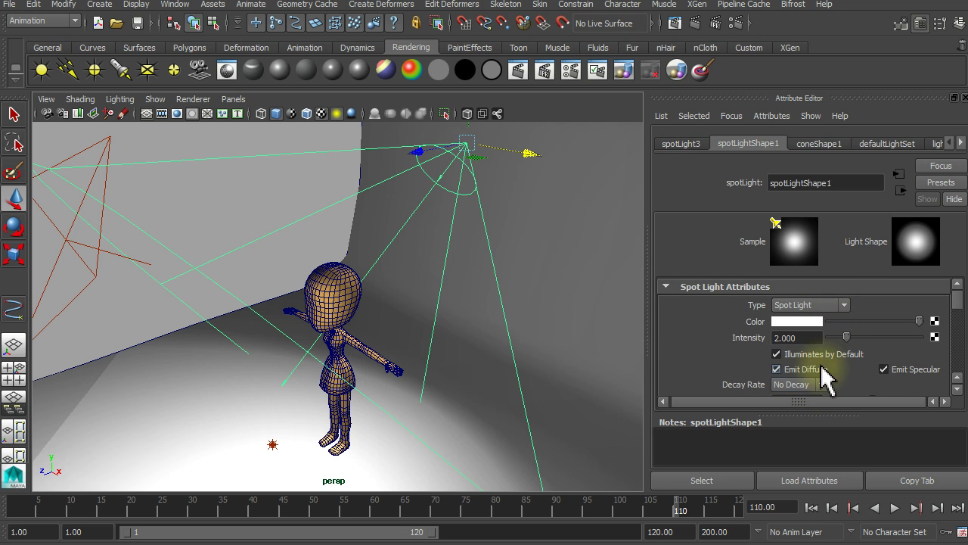
click(822, 384)
click(811, 408)
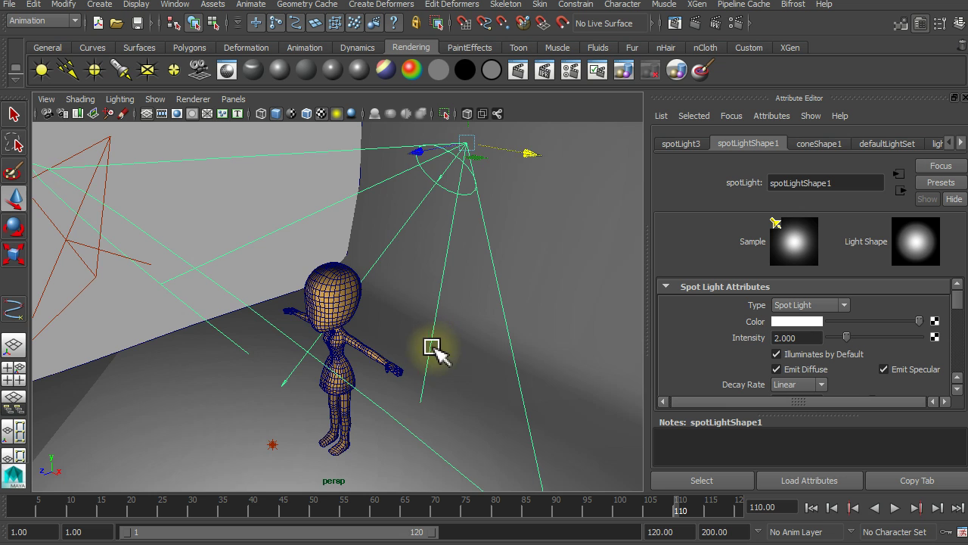
Raise the spot light's intensity to 10 and re-render from a raised front view
alt+drag(472, 307, 391, 286)
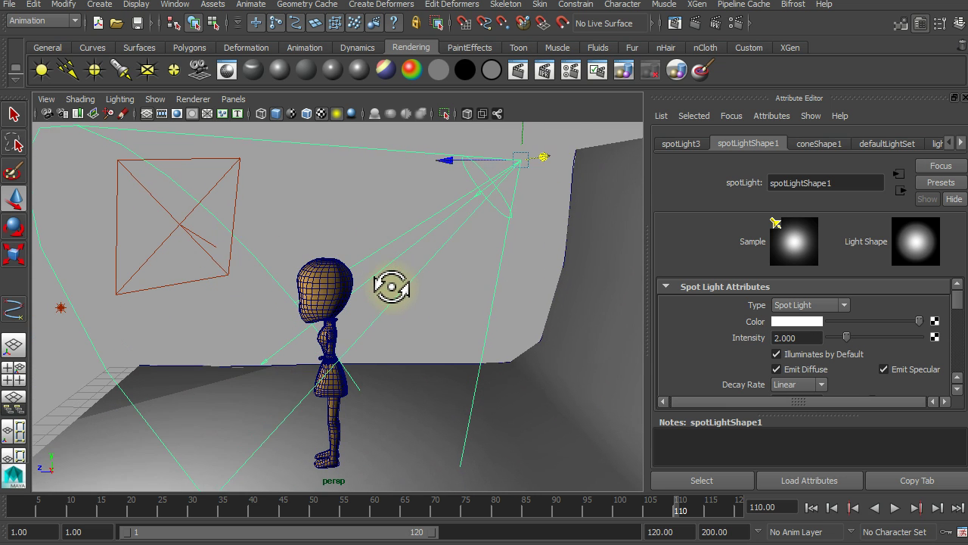
drag(847, 339, 929, 345)
mouse_move(378, 280)
alt+mouse_down()
mouse_move(536, 282)
mouse_move(523, 281)
alt+mouse_up()
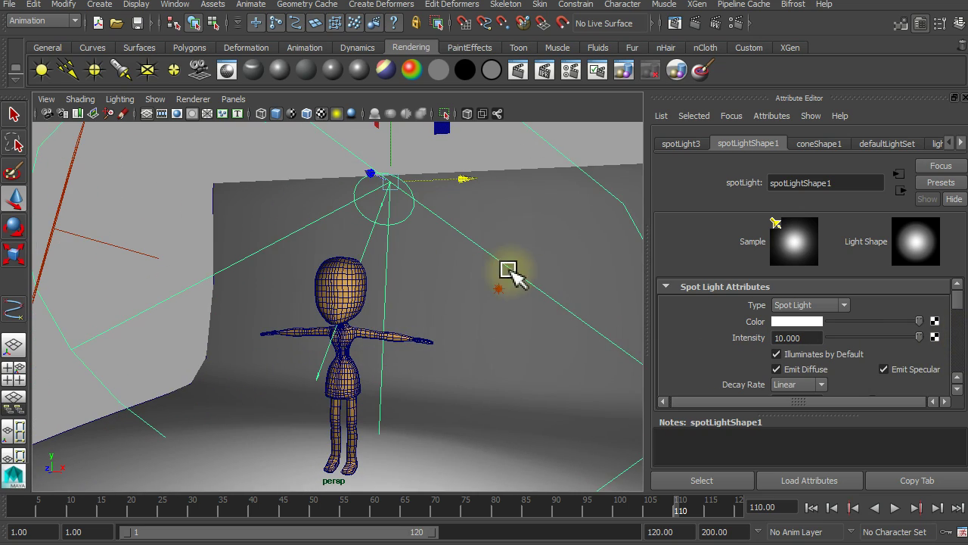
mouse_move(363, 323)
alt+mouse_down()
mouse_move(393, 328)
mouse_move(405, 266)
alt+mouse_up()
alt+drag(388, 313, 493, 190)
click(693, 22)
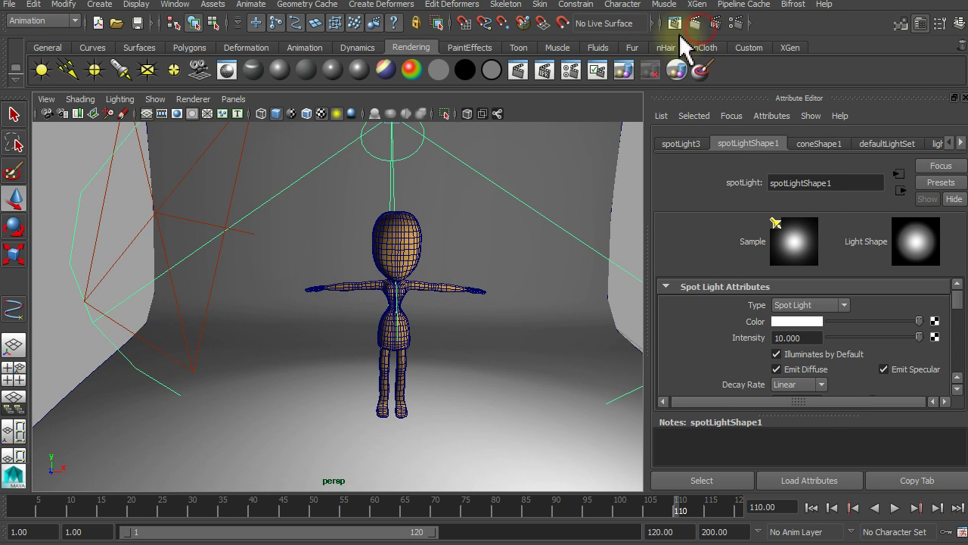